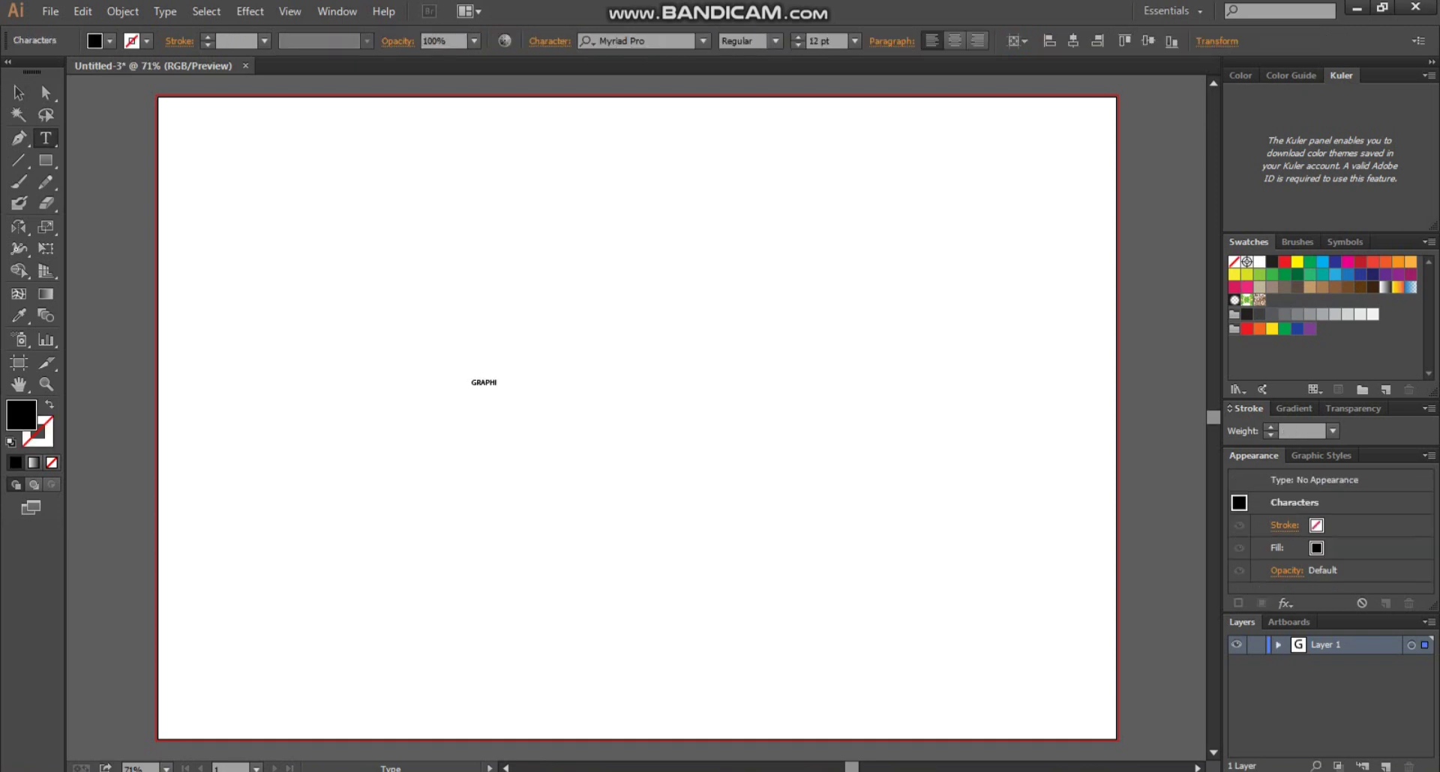
Step: Finish the word GRAPHIC, enlarge it to about 218 pt and move it near the middle of the artboard
key(Escape)
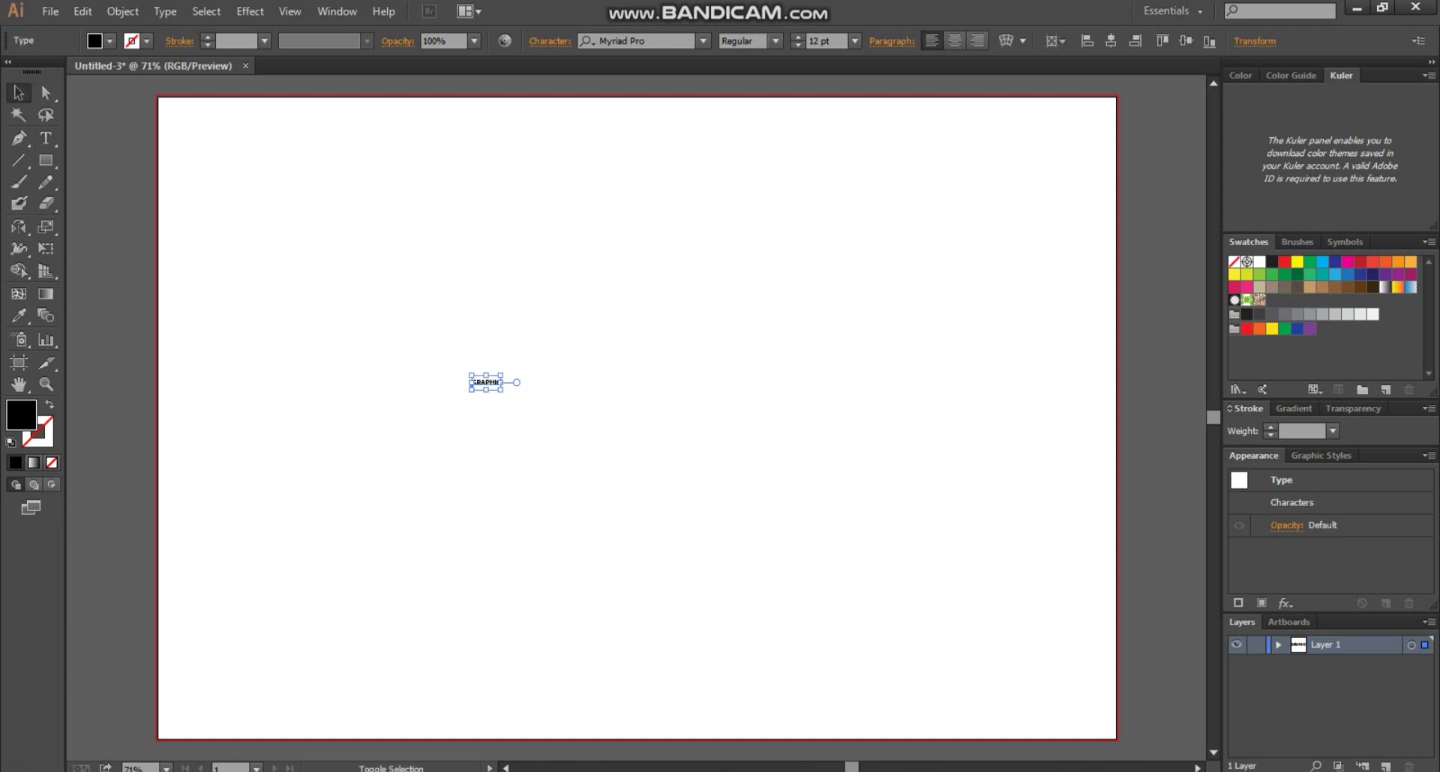
drag(501, 383, 1005, 384)
drag(884, 360, 764, 484)
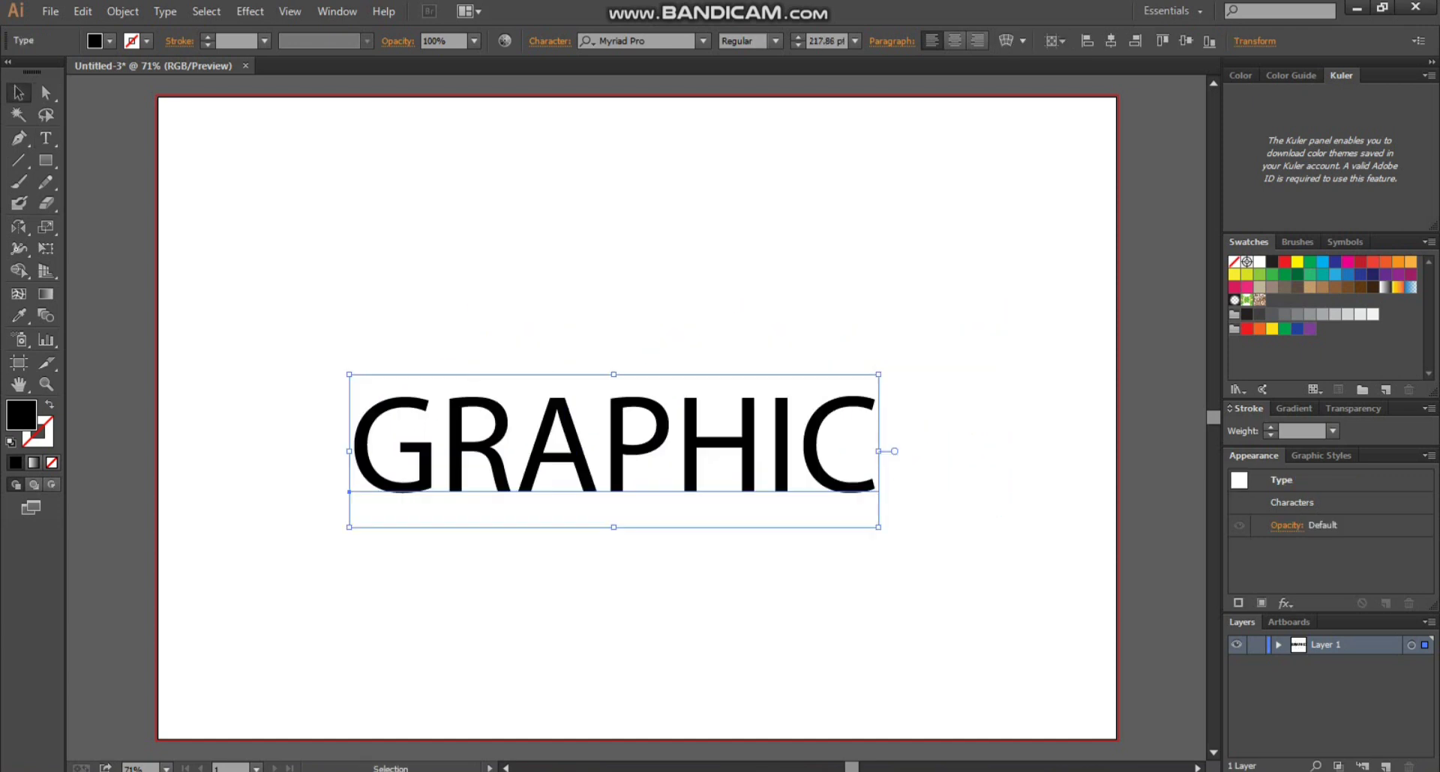
Step: Change the font family of the word GRAPHIC to Bebas
click(634, 41)
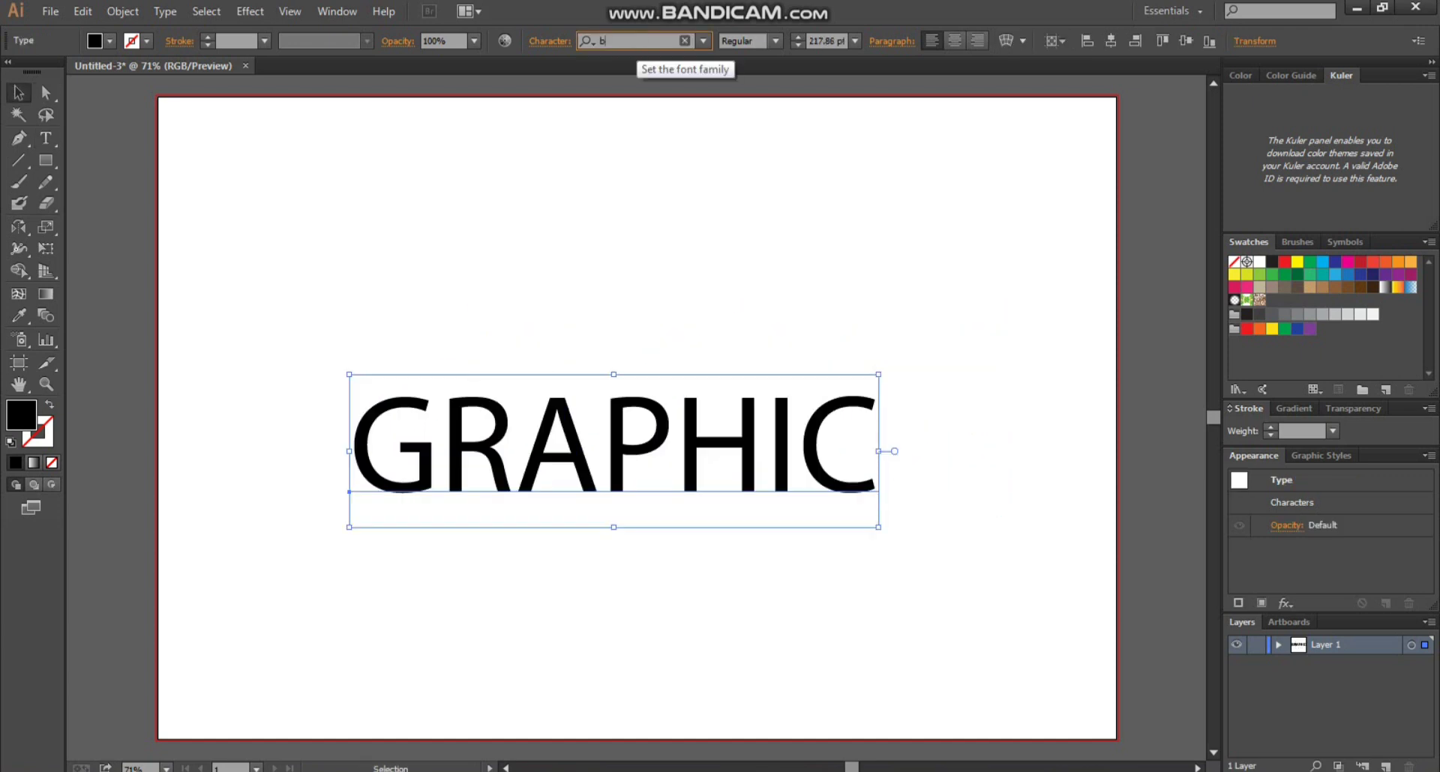
text(beb)
key(Return)
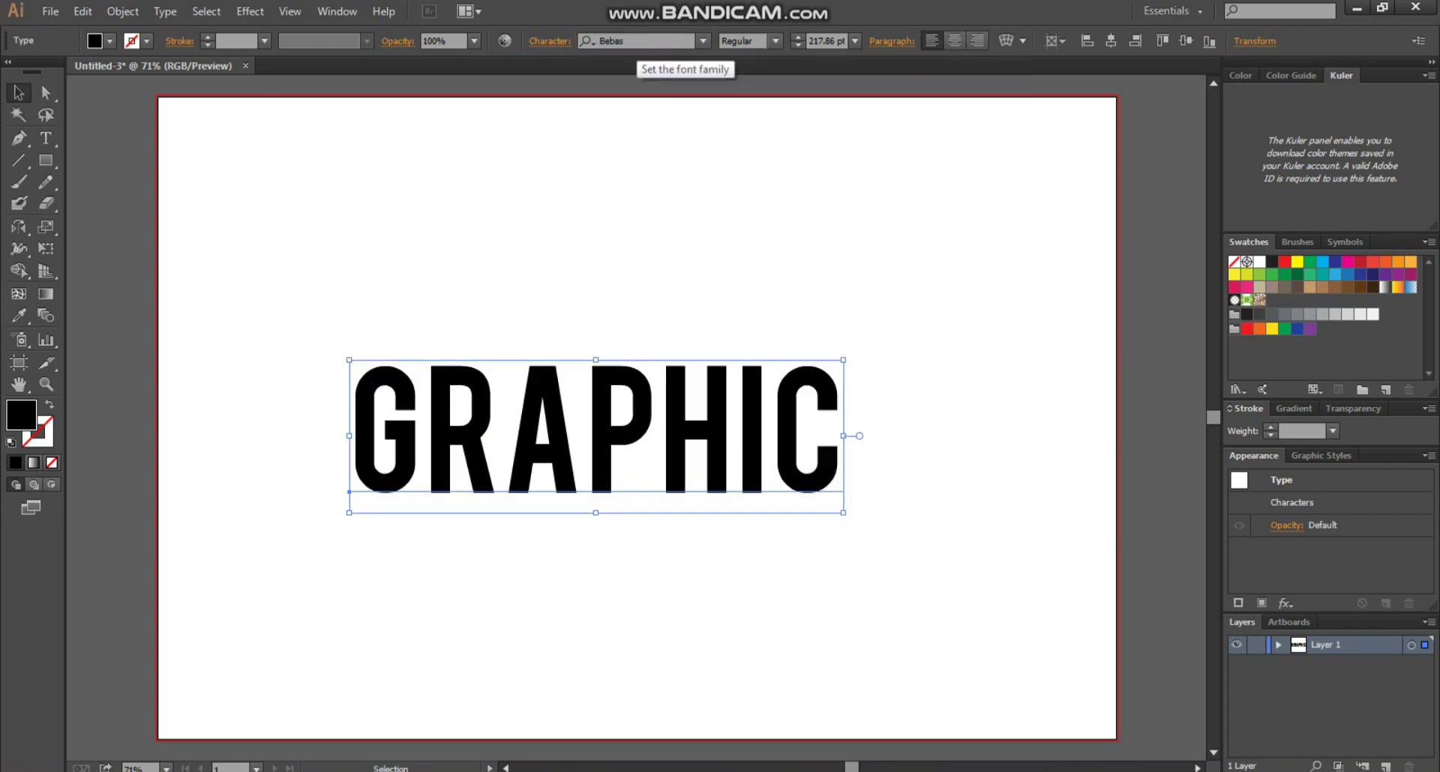
Step: Convert the GRAPHIC text to outlines and deselect it
scroll(636, 259, down, 1)
drag(609, 378, 465, 353)
scroll(465, 350, down, 1)
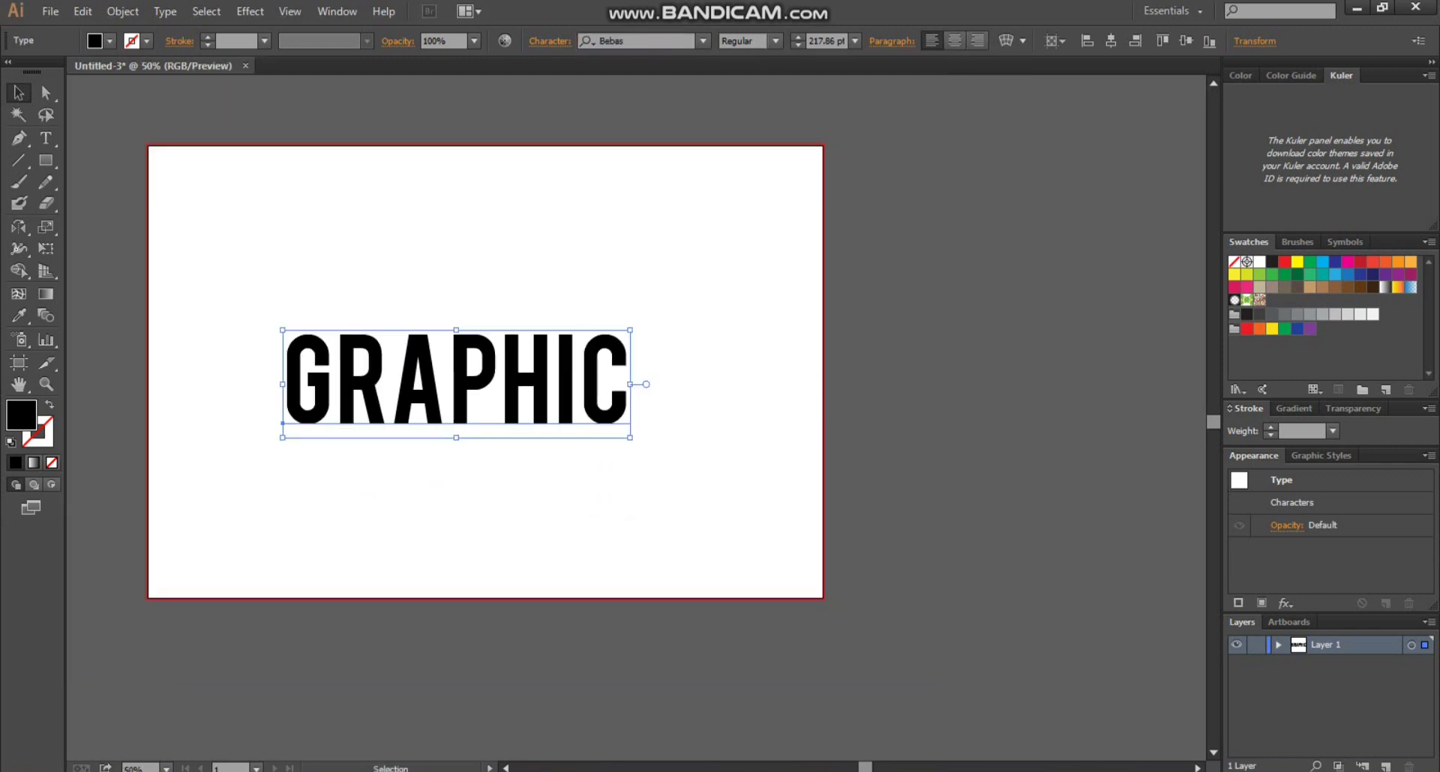
right_click(471, 371)
click(537, 498)
click(537, 499)
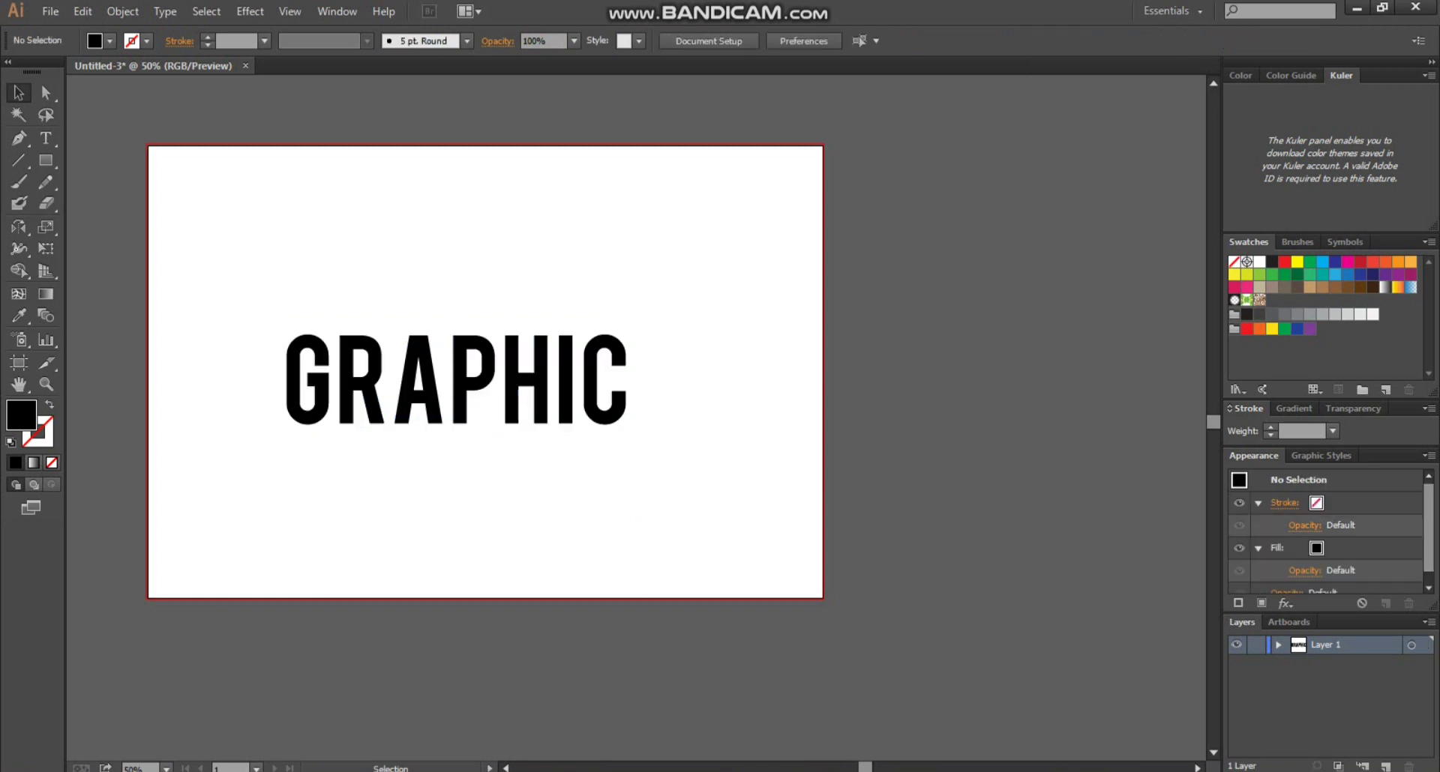
Step: Paste the dark purple and light purple colour samples and place them beside the artboard's left edge
drag(456, 379, 709, 379)
key(ctrl+v)
drag(601, 418, 215, 200)
click(375, 212)
drag(375, 212, 335, 262)
Step: Draw a background rectangle about 1548 × 1040 px slightly overlapping the artboard edges and send it to the back
key(m)
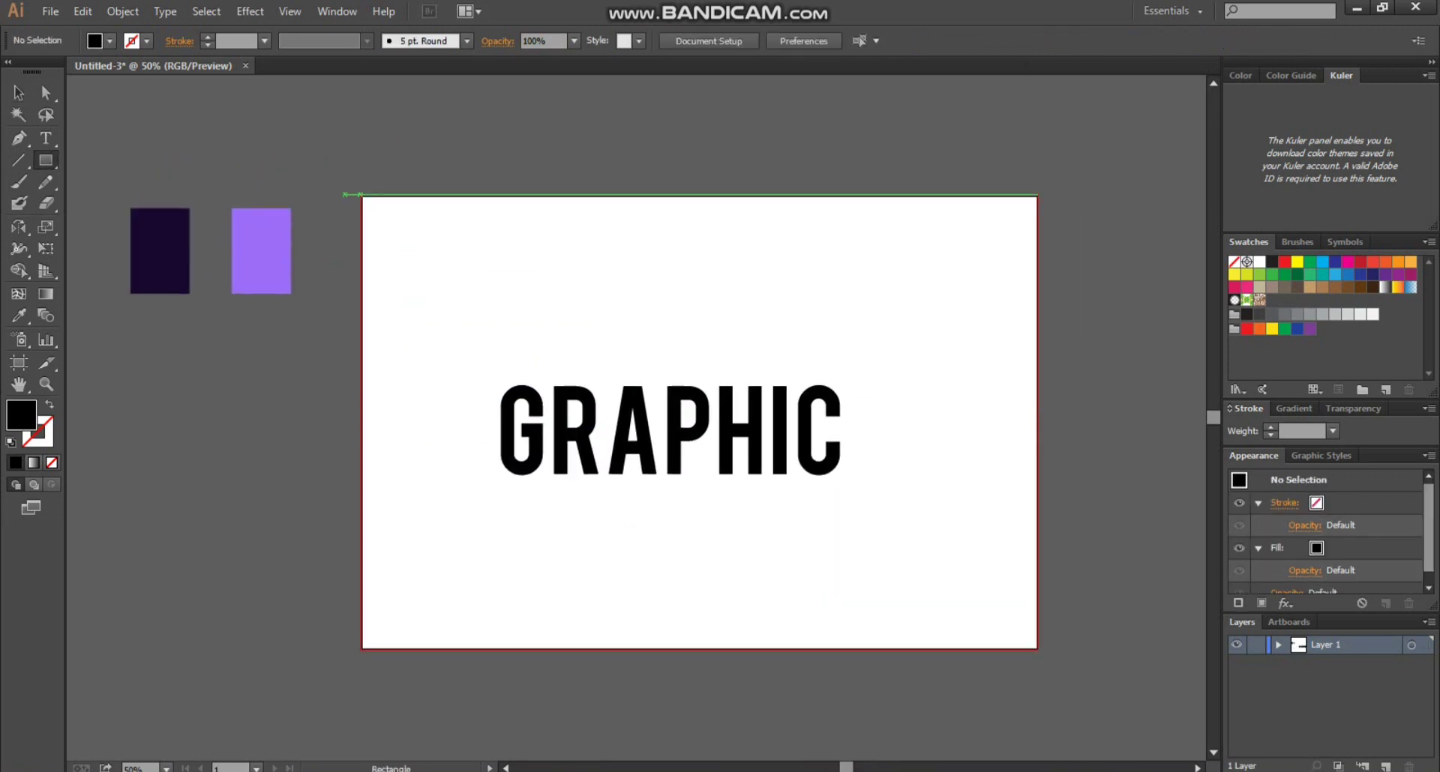
drag(349, 190, 1045, 659)
key(v)
right_click(711, 241)
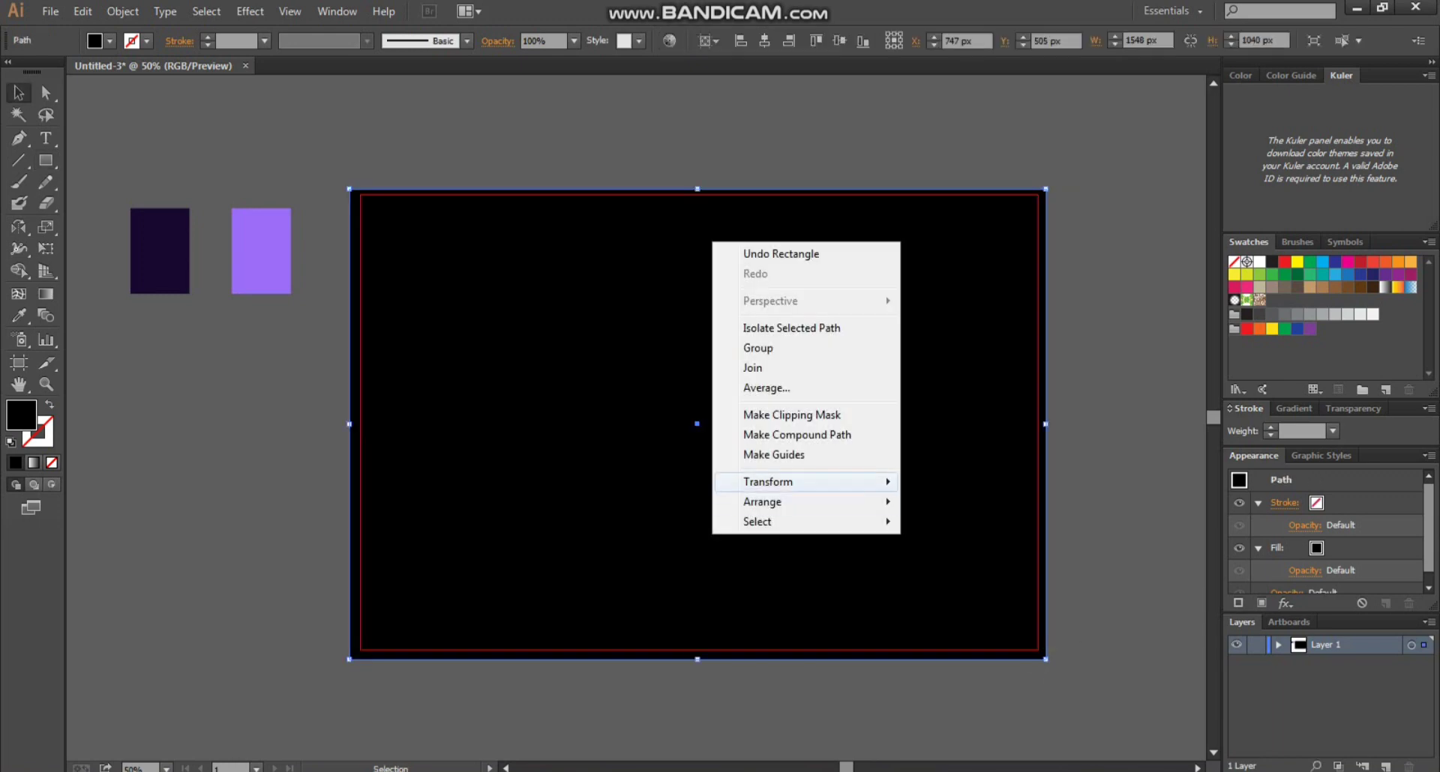
mouse_move(773, 481)
click(960, 560)
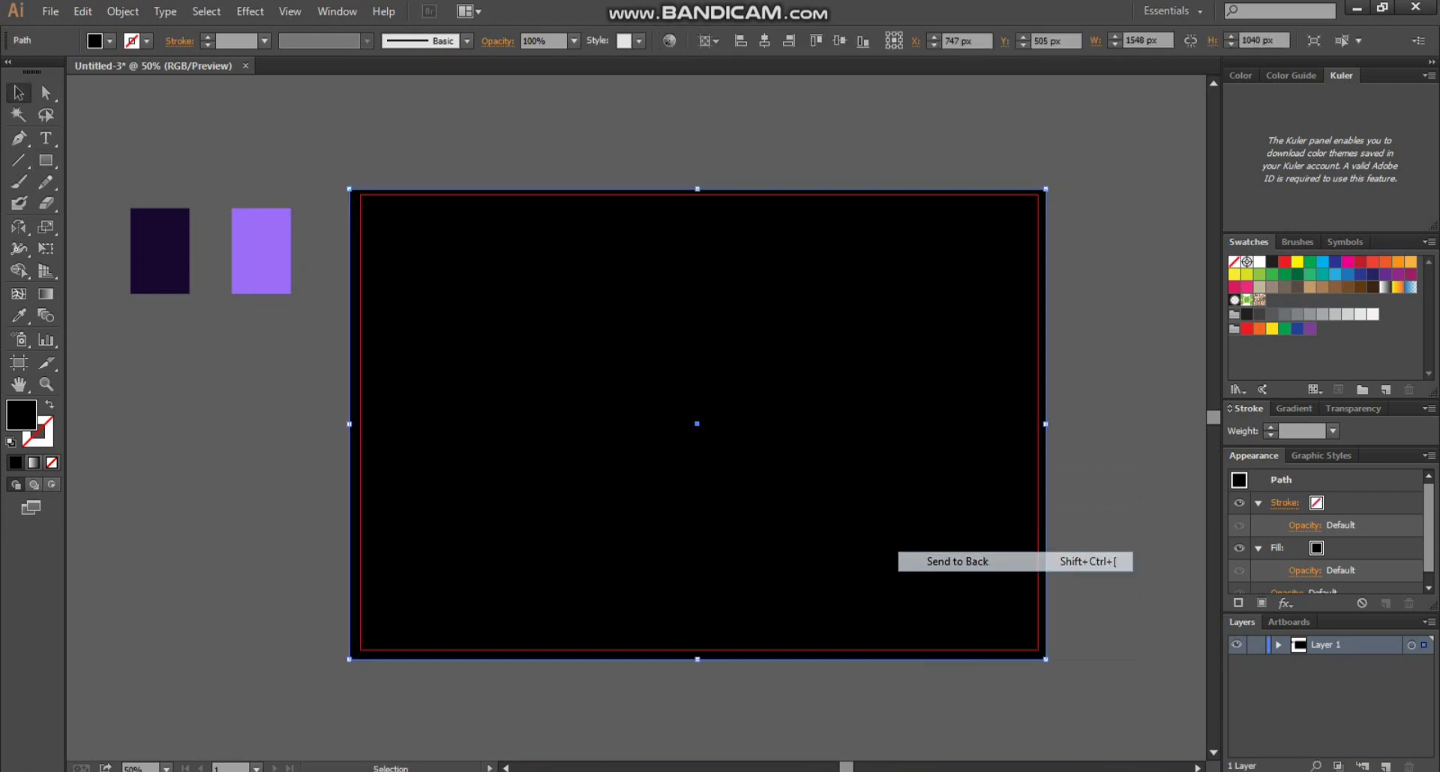
Step: Fill the background rectangle with the dark purple sample colour and the GRAPHIC lettering with white
key(i)
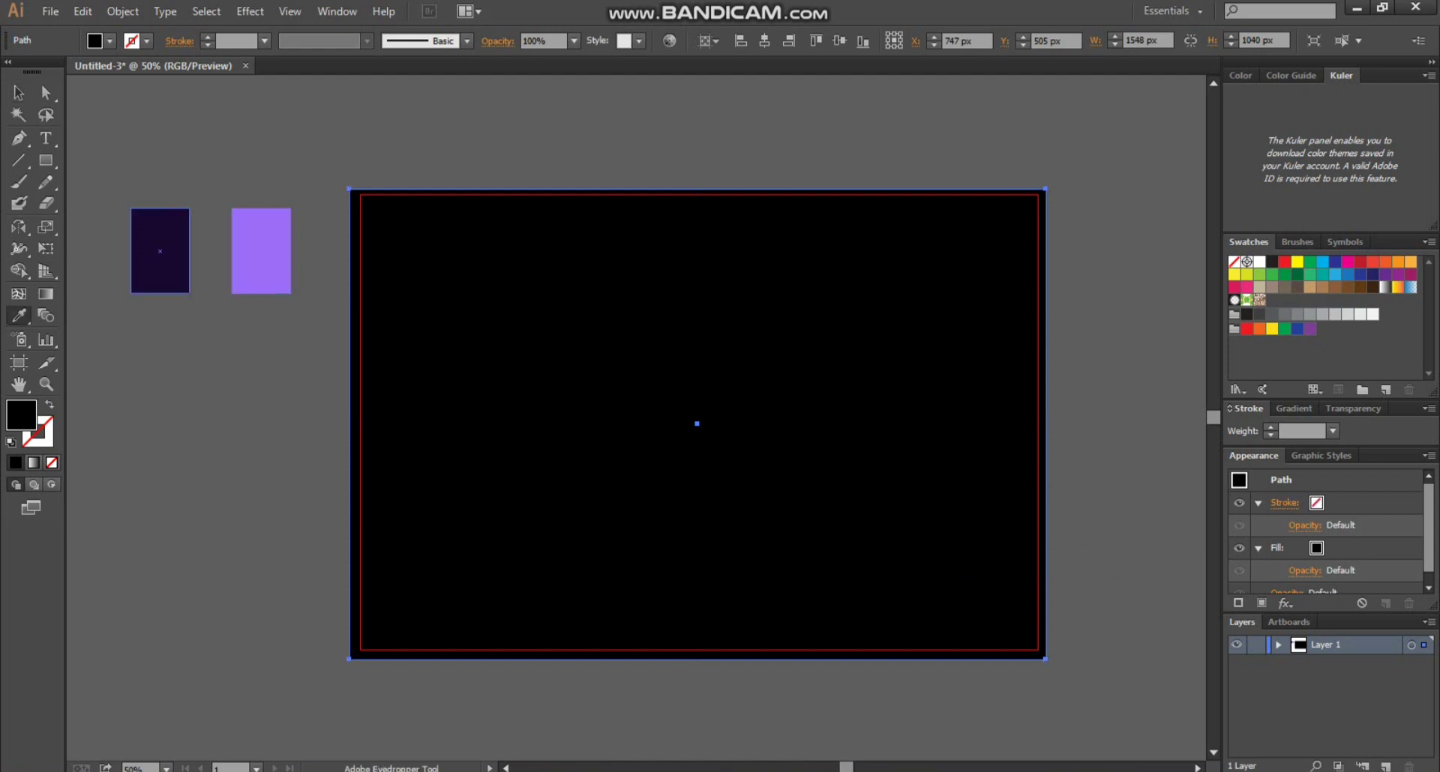
click(156, 247)
key(ctrl+shift+a)
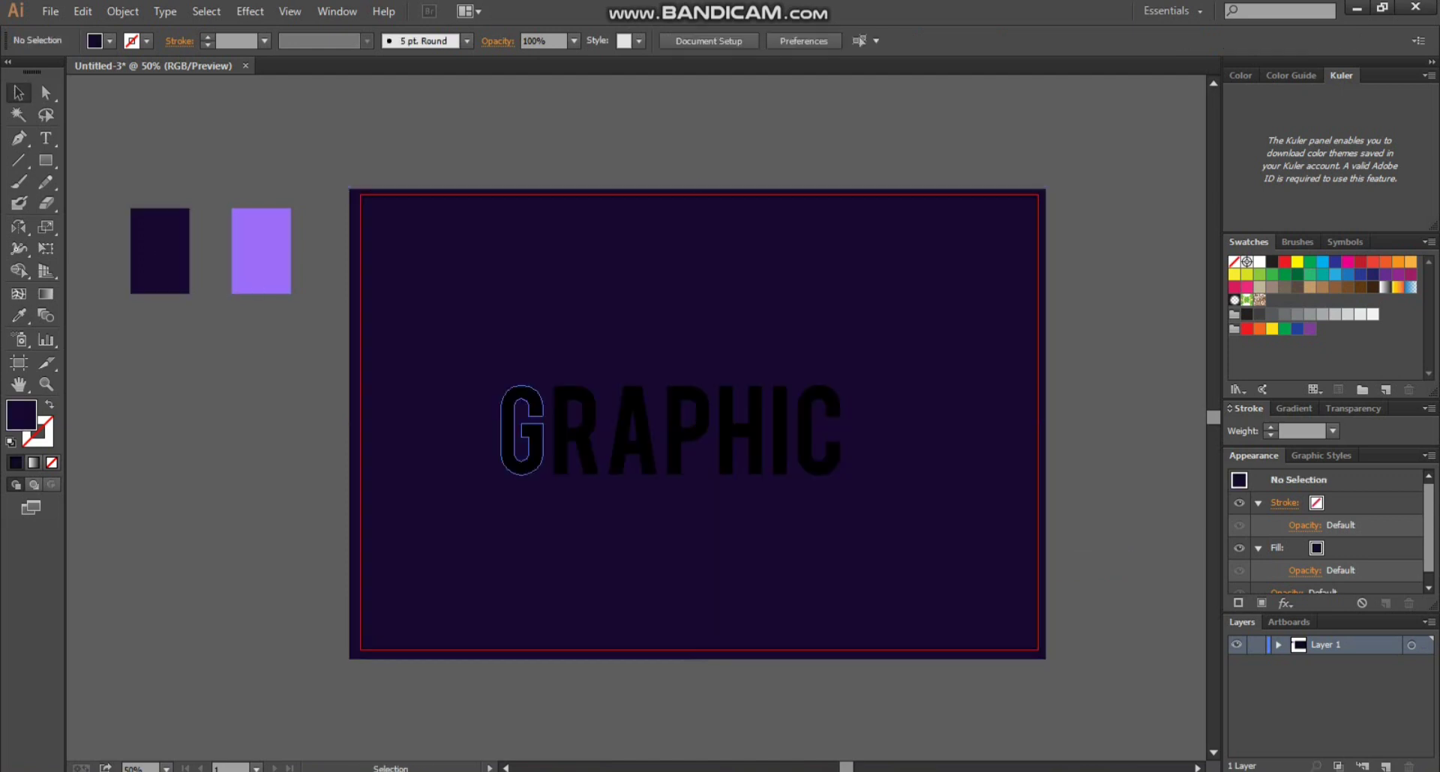
drag(518, 432, 555, 424)
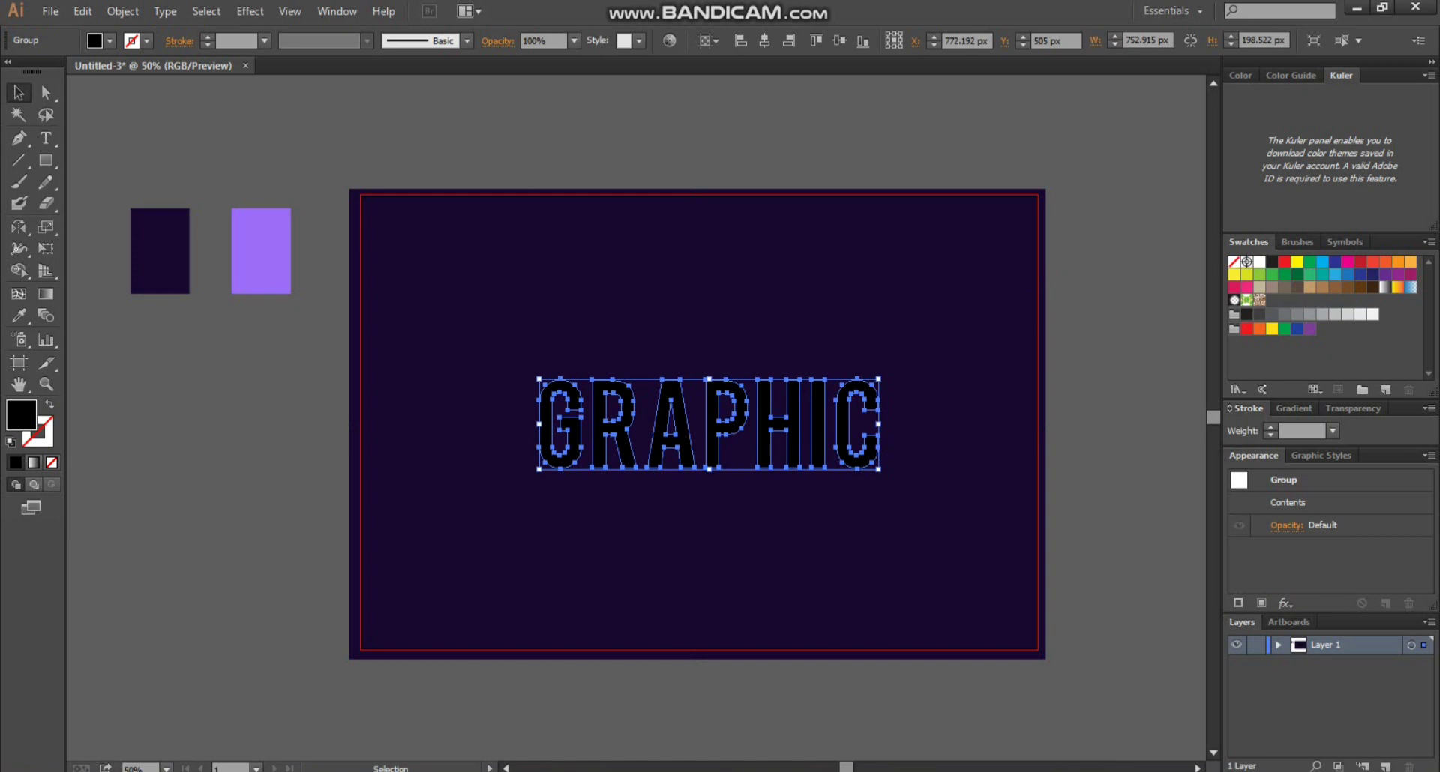
click(1259, 262)
Step: Centre the lettering on the artboard horizontally and vertically and enlarge it proportionally to about 901 × 238 px
click(764, 40)
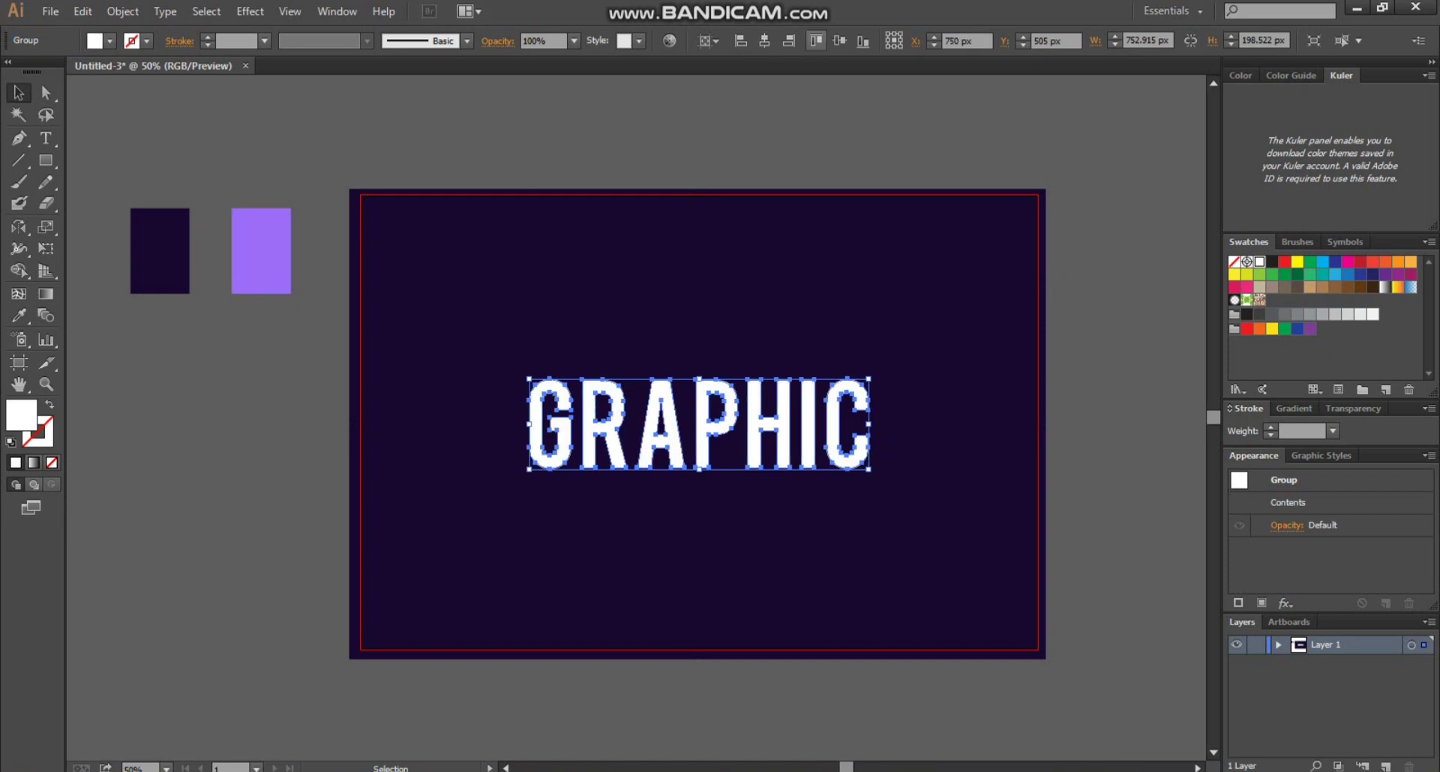
click(839, 41)
drag(869, 467, 902, 477)
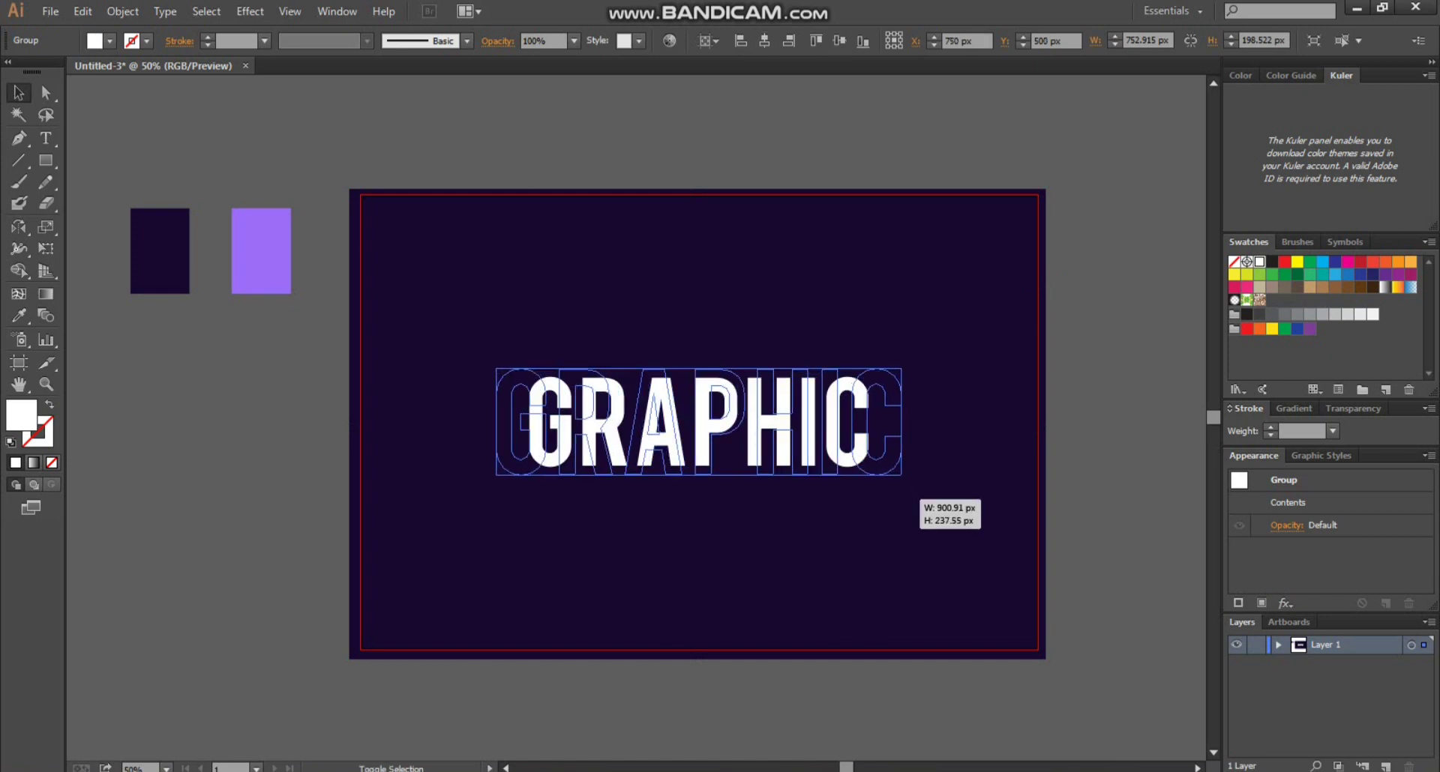
key(ctrl+shift+a)
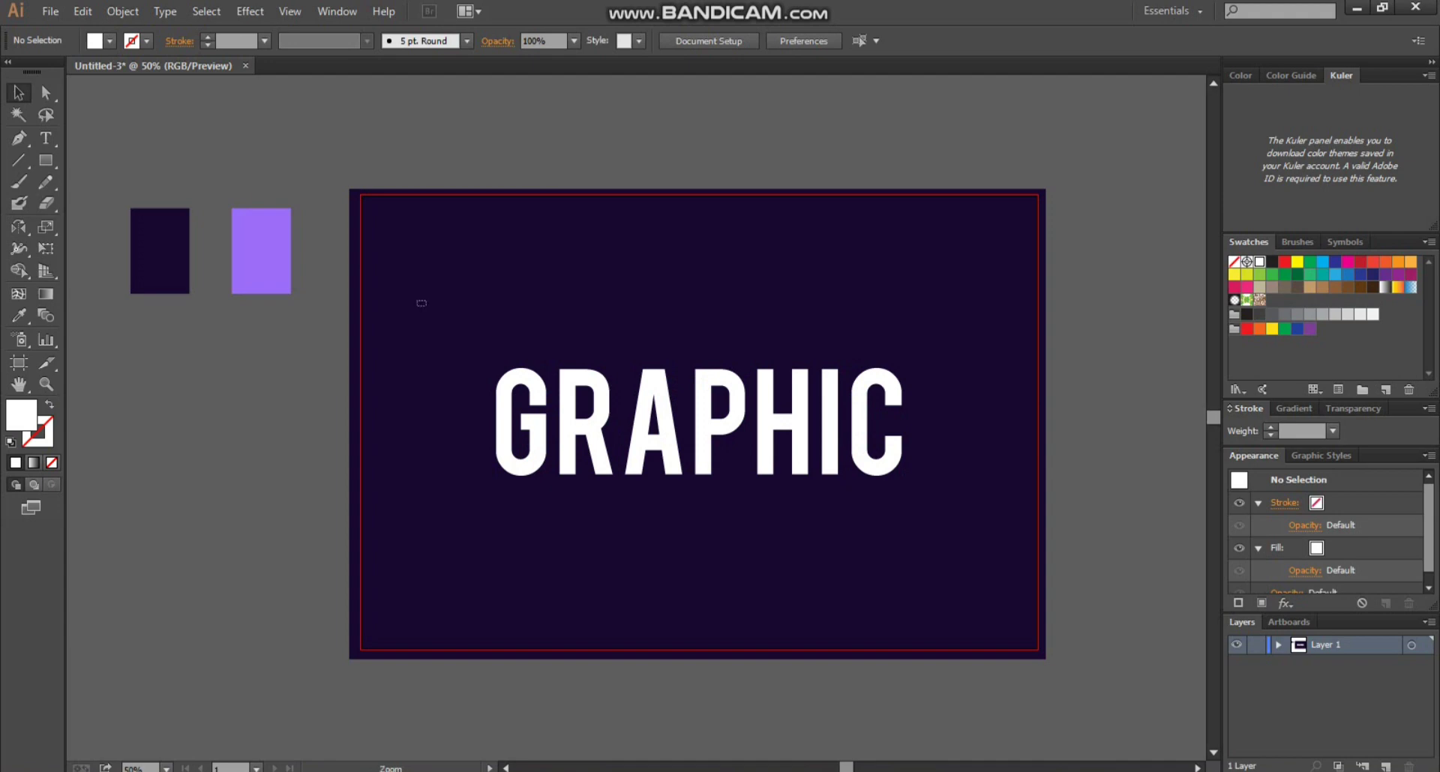
Step: Draw a white rectangle about 58 × 25 px directly below the G's crossbar, extending past the letter's right edge
drag(421, 303, 1092, 596)
drag(137, 313, 381, 496)
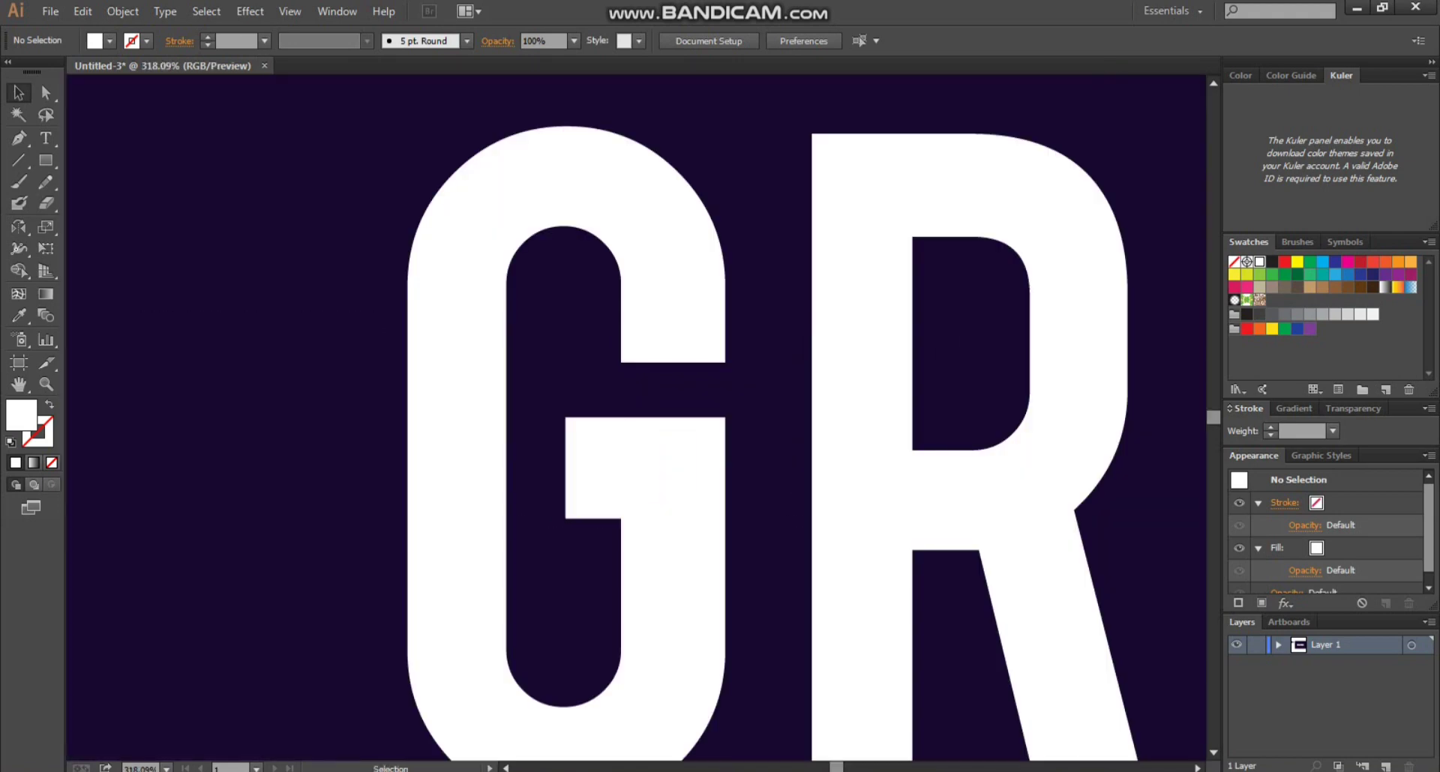
click(46, 160)
drag(592, 518, 759, 591)
key(ctrl+minus)
key(ctrl+minus)
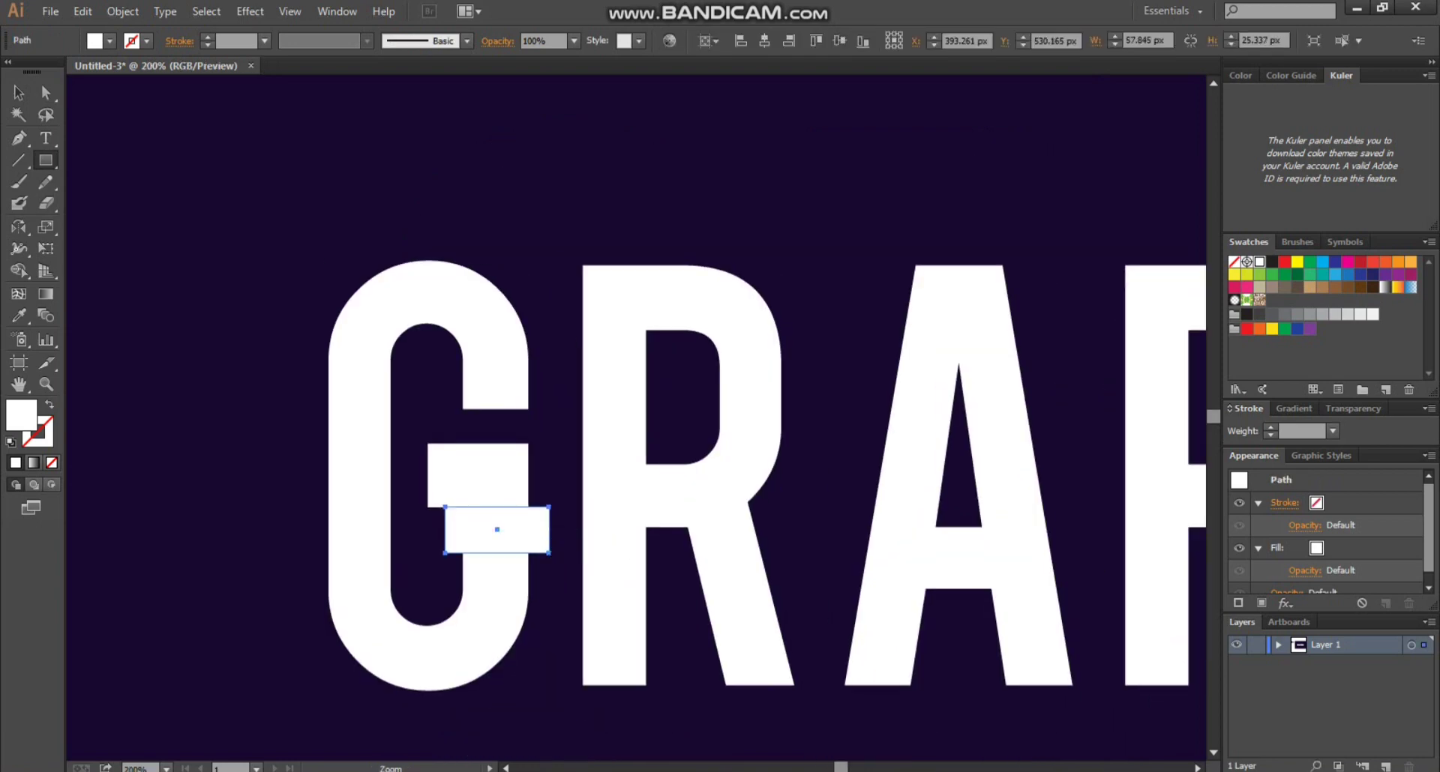
Step: Draw a white rectangle about 19 × 62 px along the R's stem, overlapping the bar below its bowl
drag(524, 200, 874, 448)
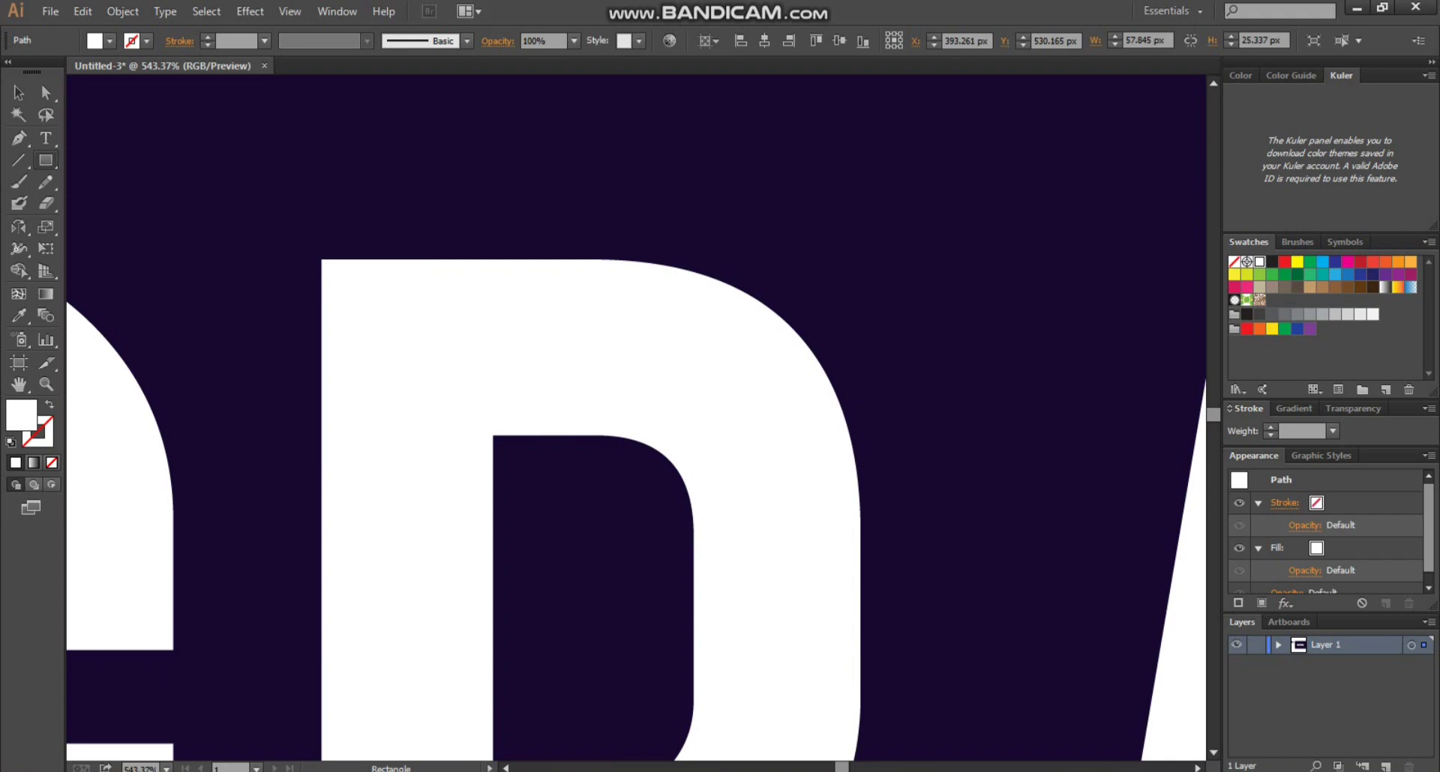
scroll(372, 352, down, 2)
drag(372, 352, 380, 196)
drag(272, 308, 725, 651)
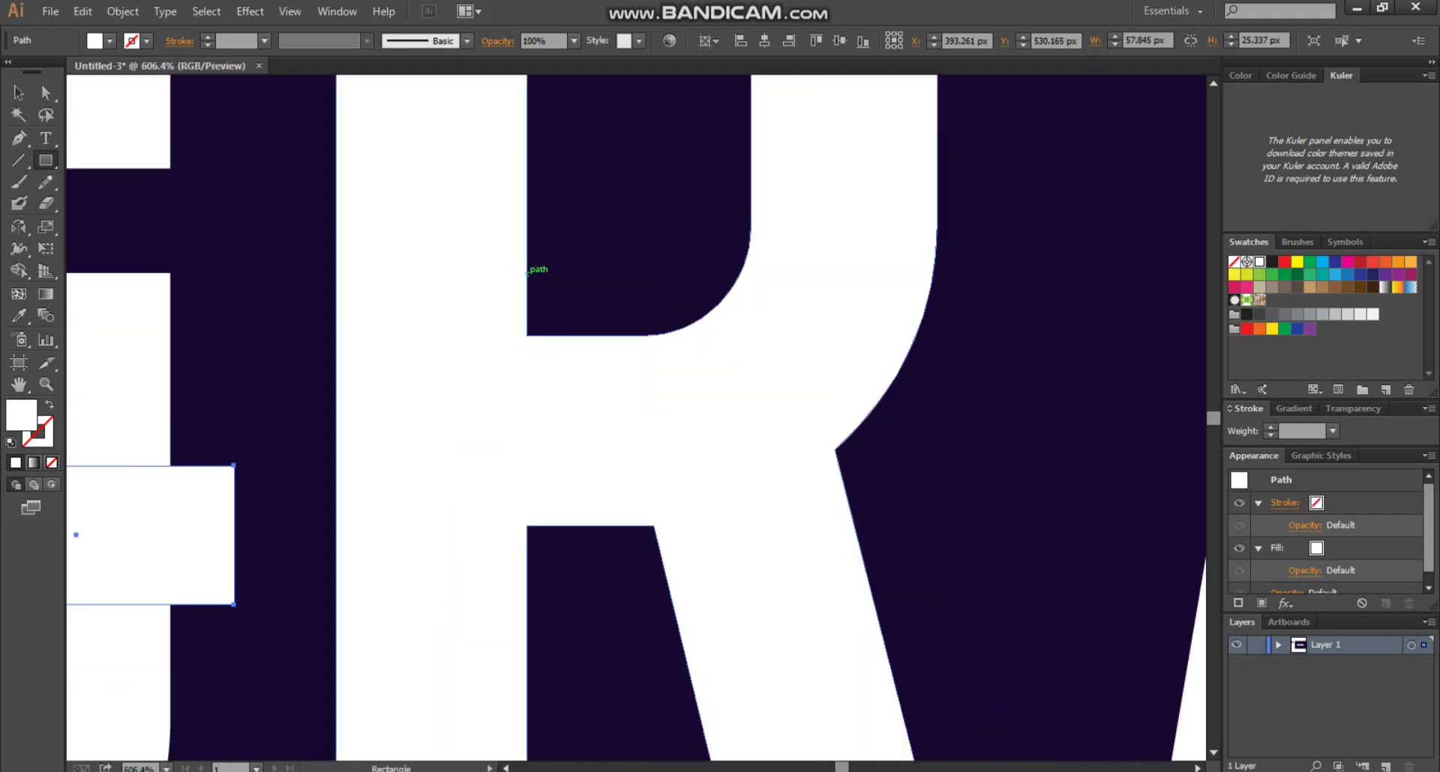
drag(528, 274, 631, 614)
scroll(632, 615, down, 3)
drag(669, 504, 420, 425)
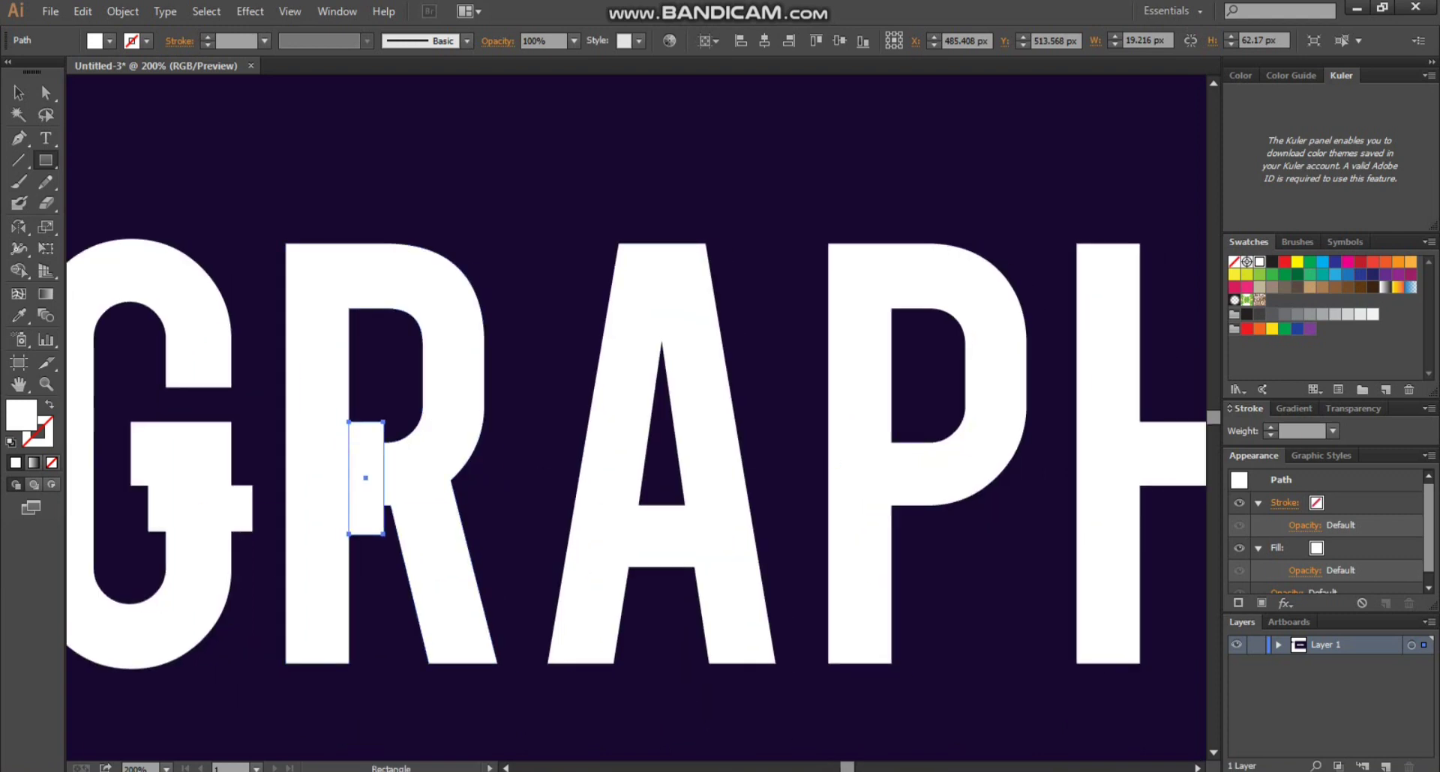
Step: Draw two white rectangles over the A's right leg, about 53 × 42 px above the crossbar and 62 × 33 px below it
drag(603, 508, 535, 488)
drag(429, 349, 832, 562)
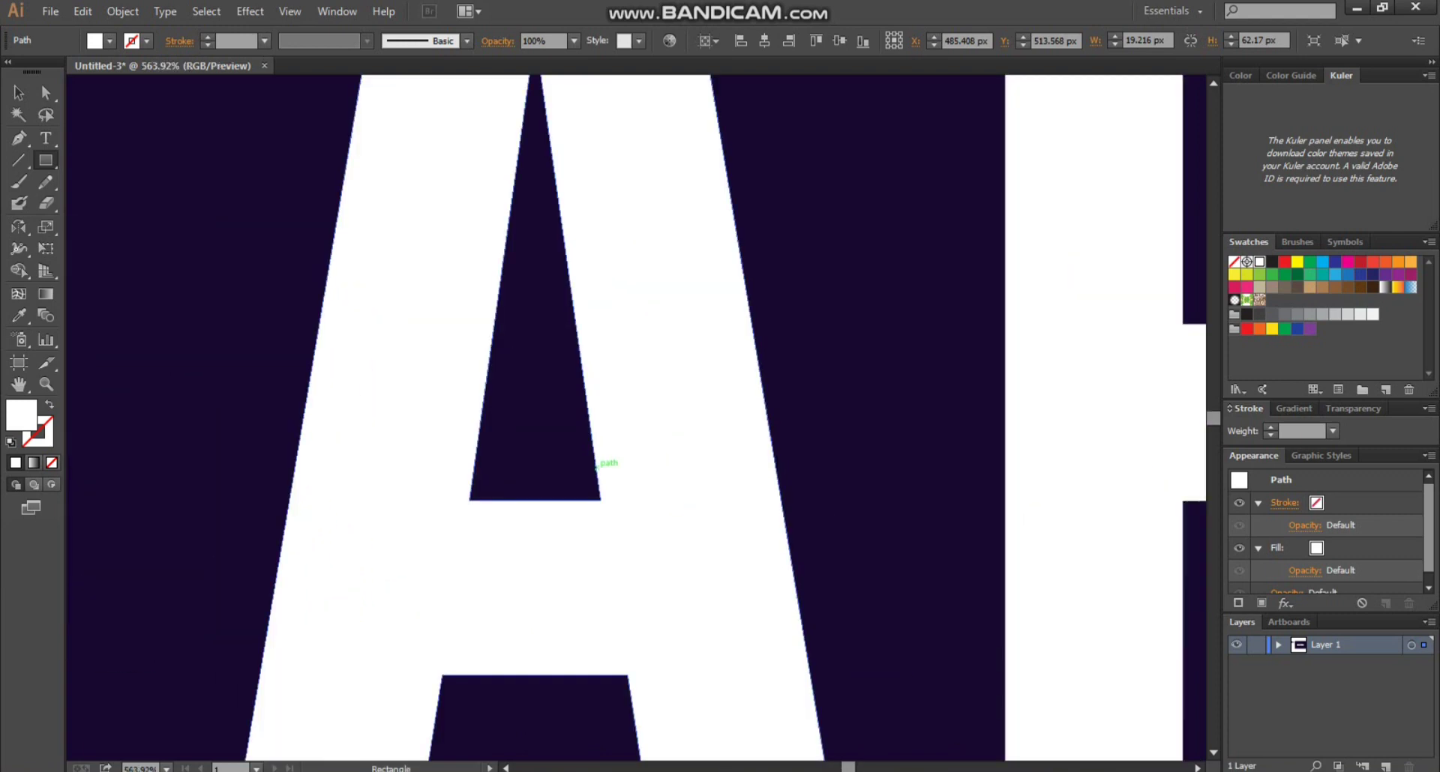
drag(556, 501, 796, 103)
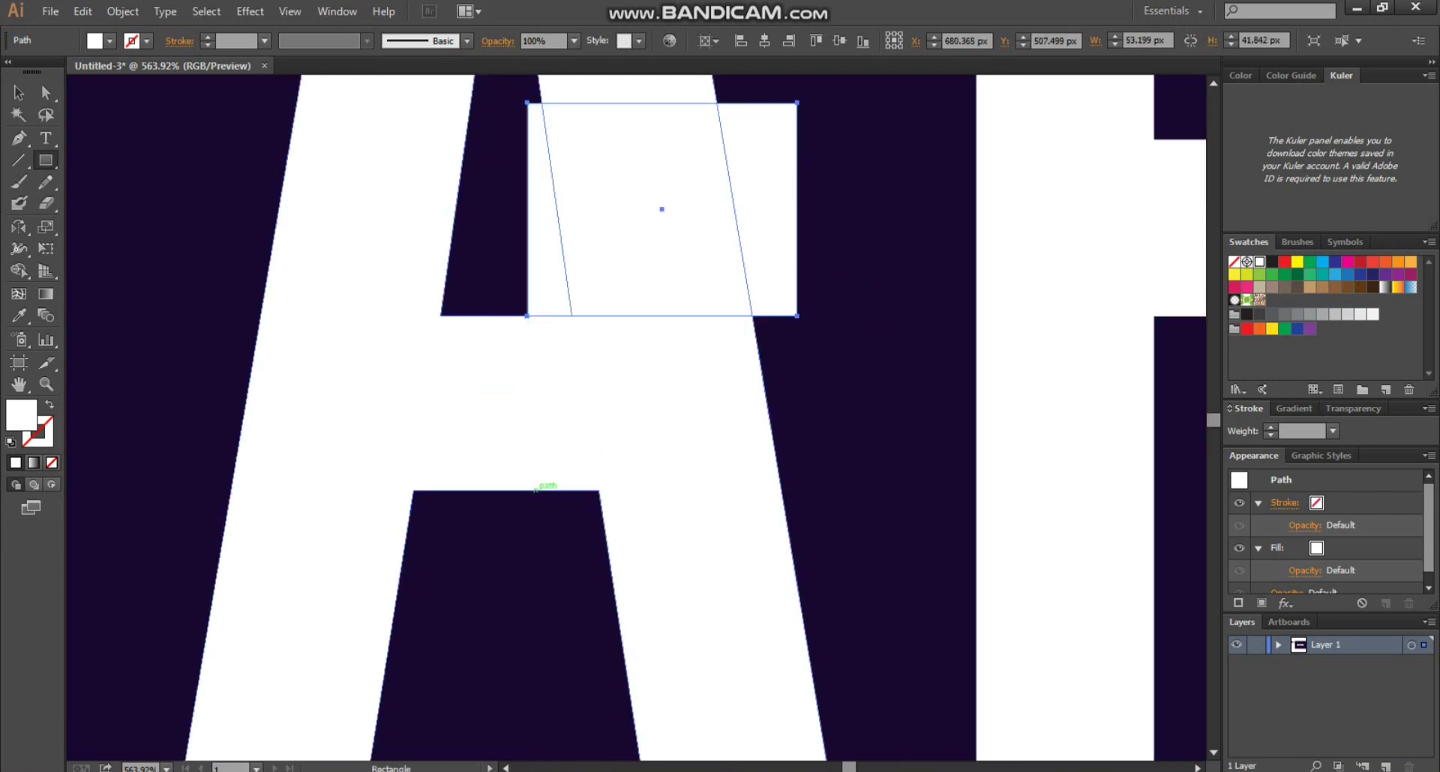
mouse_move(535, 490)
mouse_down()
mouse_move(829, 624)
mouse_move(851, 657)
mouse_move(678, 577)
mouse_move(635, 583)
mouse_up()
scroll(850, 657, down, 3)
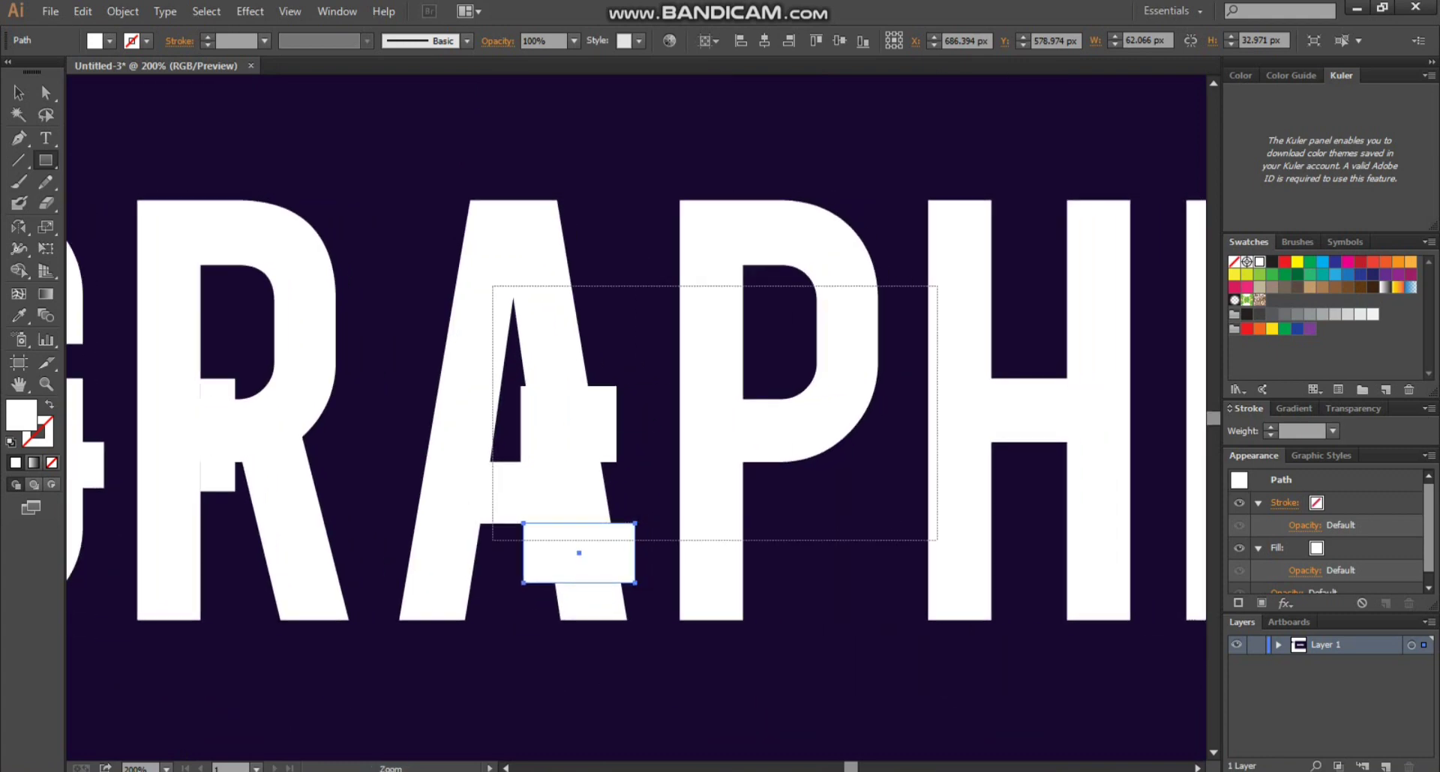
Step: Draw a white rectangle about 21 × 84 px along the P's stem, crossing the lower part of its bowl
scroll(763, 407, up, 3)
drag(709, 279, 809, 668)
scroll(477, 435, down, 3)
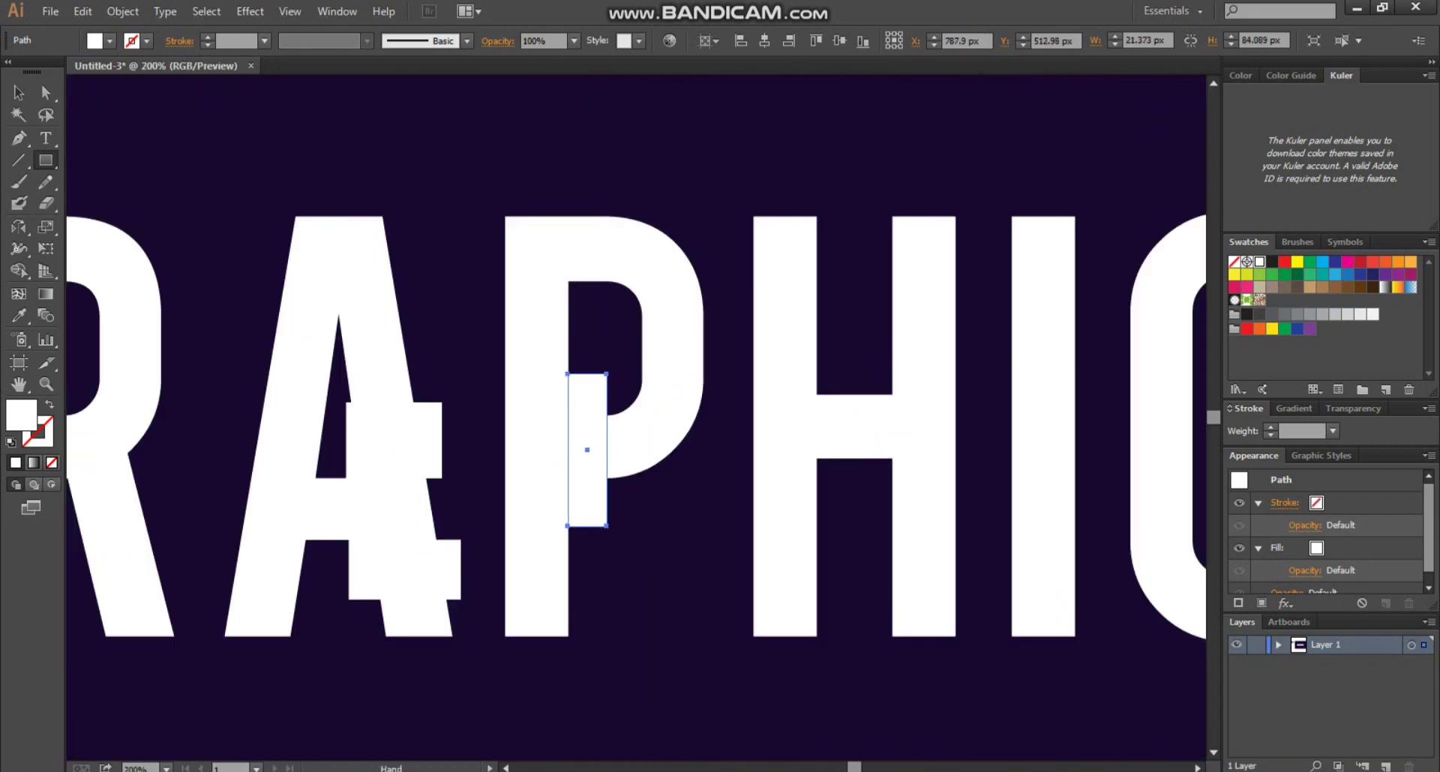
Step: Draw a white rectangle about 21 × 64 px across the H's crossbar, against the inside of its right stem
drag(654, 429, 558, 412)
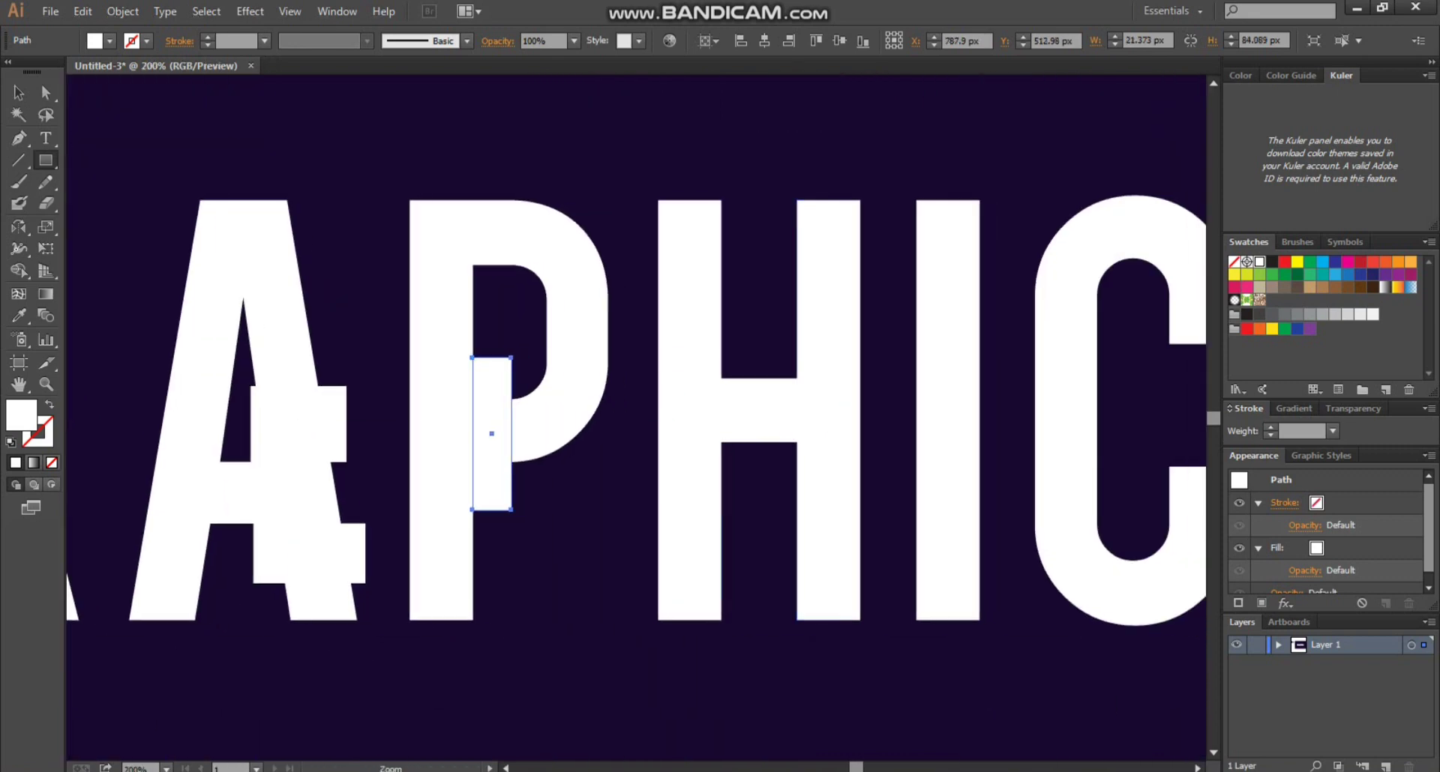
drag(524, 260, 989, 531)
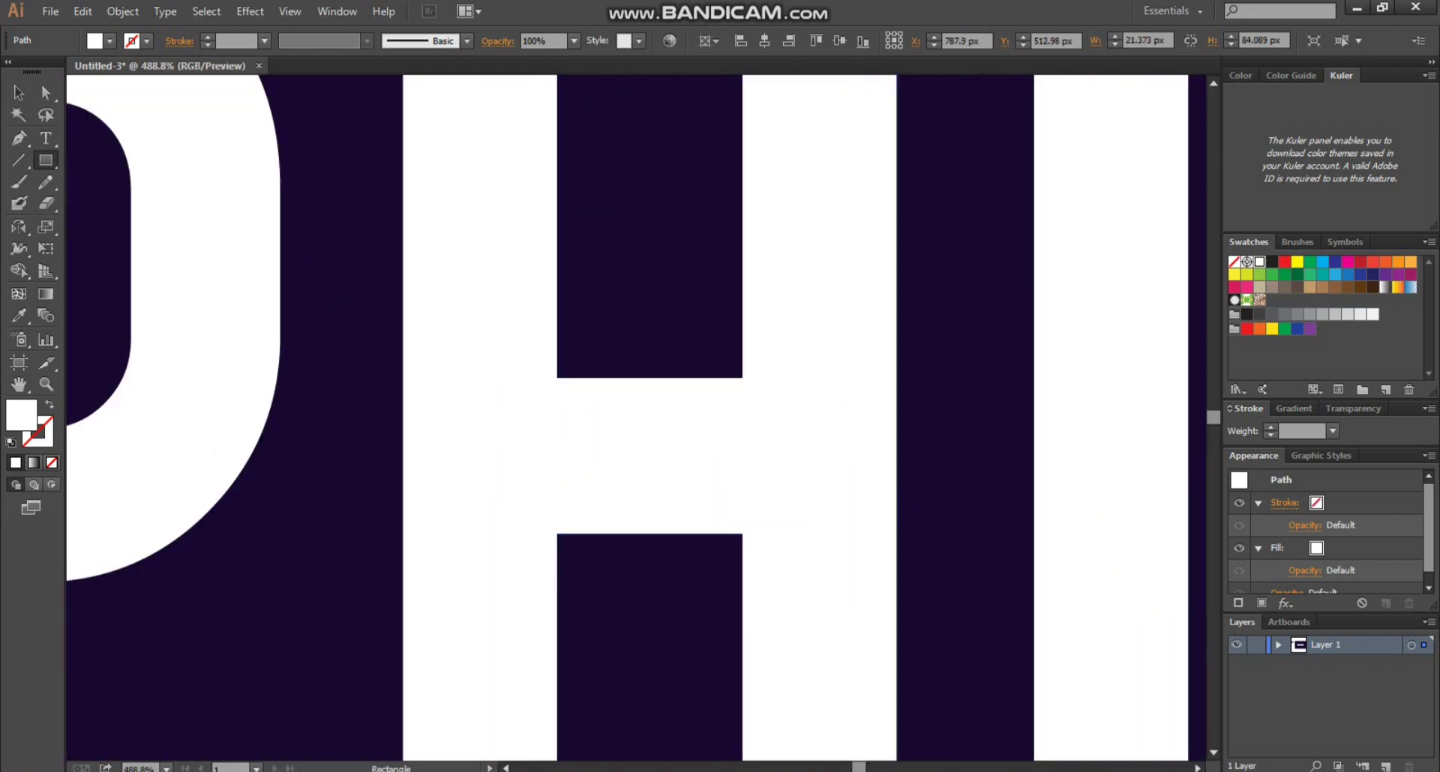
mouse_move(743, 339)
mouse_down()
mouse_move(685, 578)
mouse_move(650, 622)
mouse_up()
key(ctrl+minus)
key(ctrl+minus)
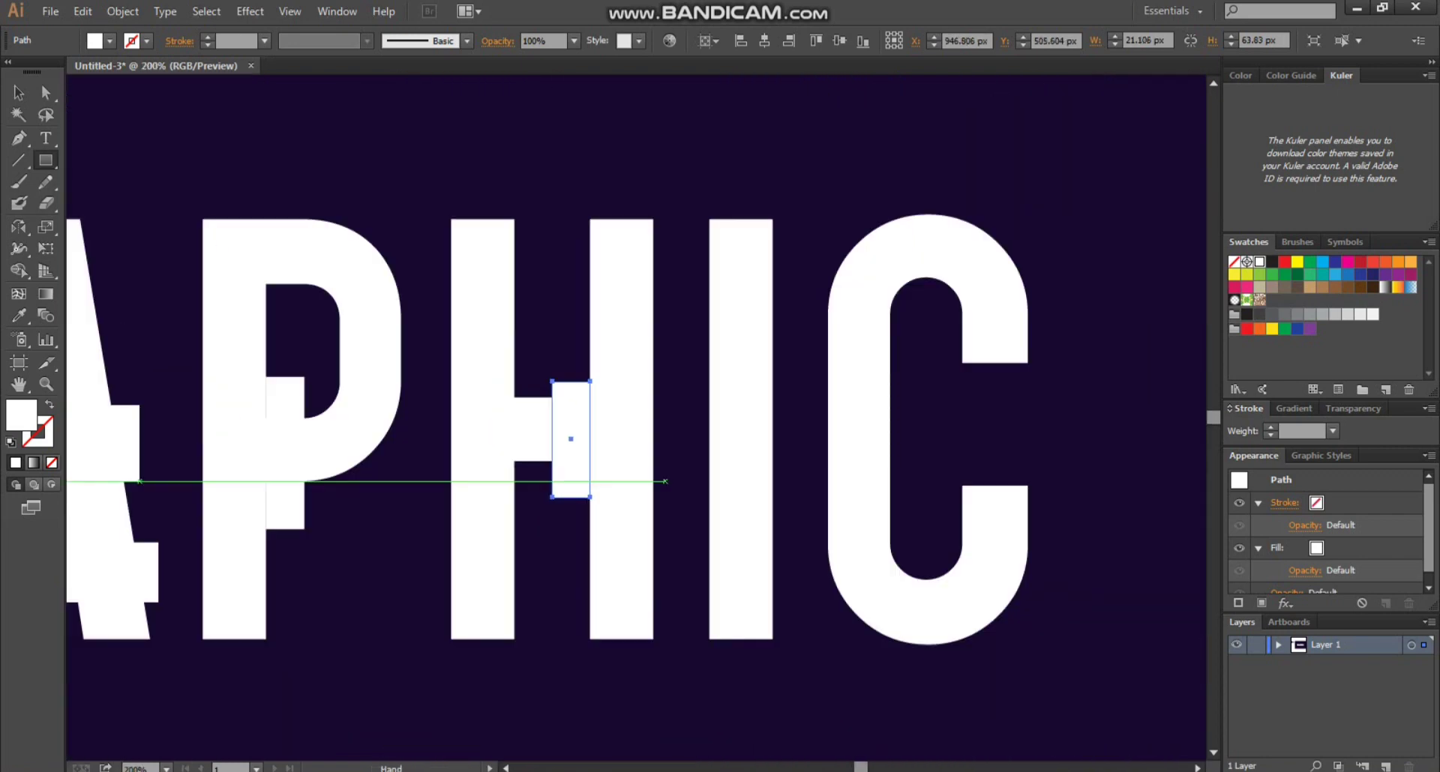
Step: Draw a white rectangle about 81 px high over the top of the C, spanning its inner opening
drag(665, 482, 562, 495)
drag(640, 183, 992, 448)
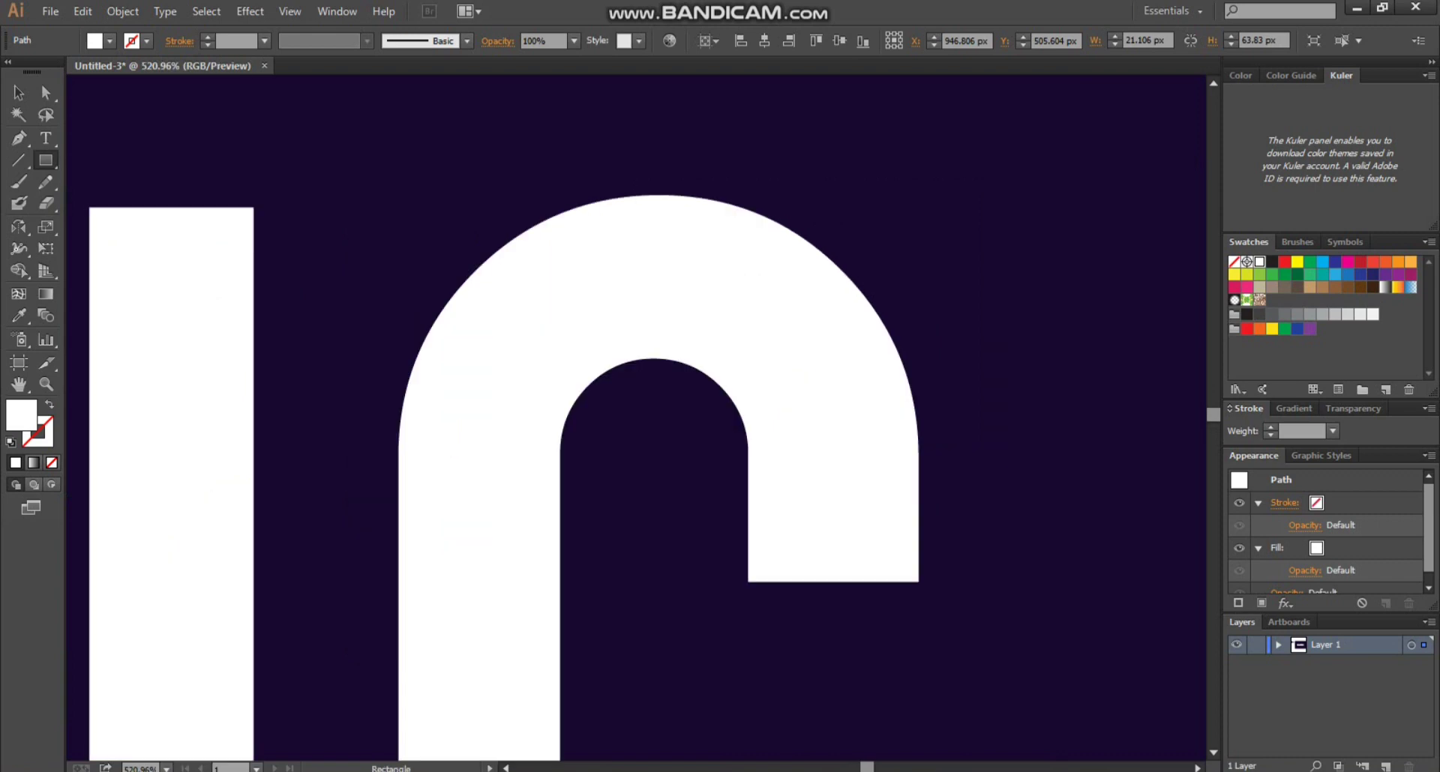
mouse_move(748, 468)
mouse_down()
mouse_move(564, 98)
mouse_move(559, 149)
mouse_up()
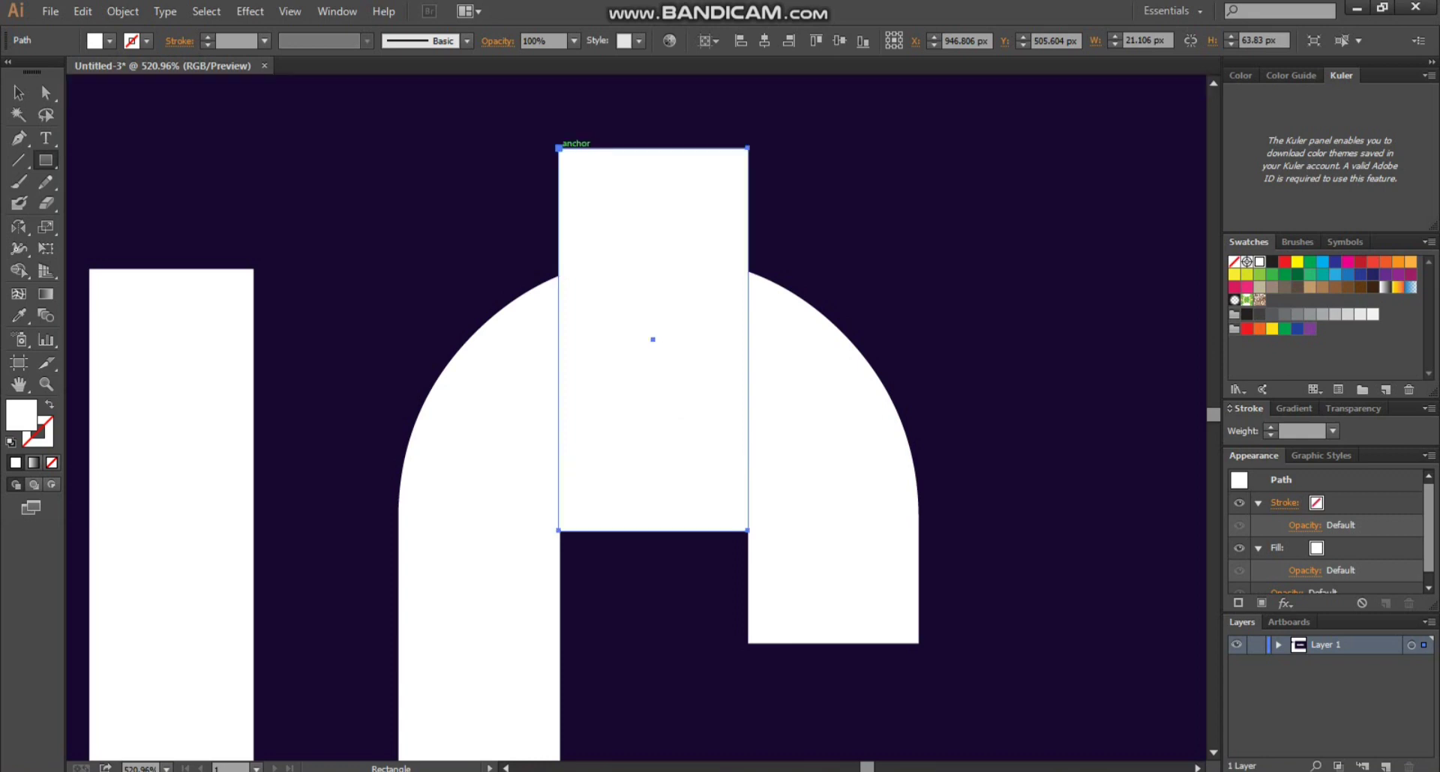
Step: Adjust the left side of the C's rectangle to line up with the letter's inner left edge, and deselect it
key(v)
drag(558, 340, 574, 340)
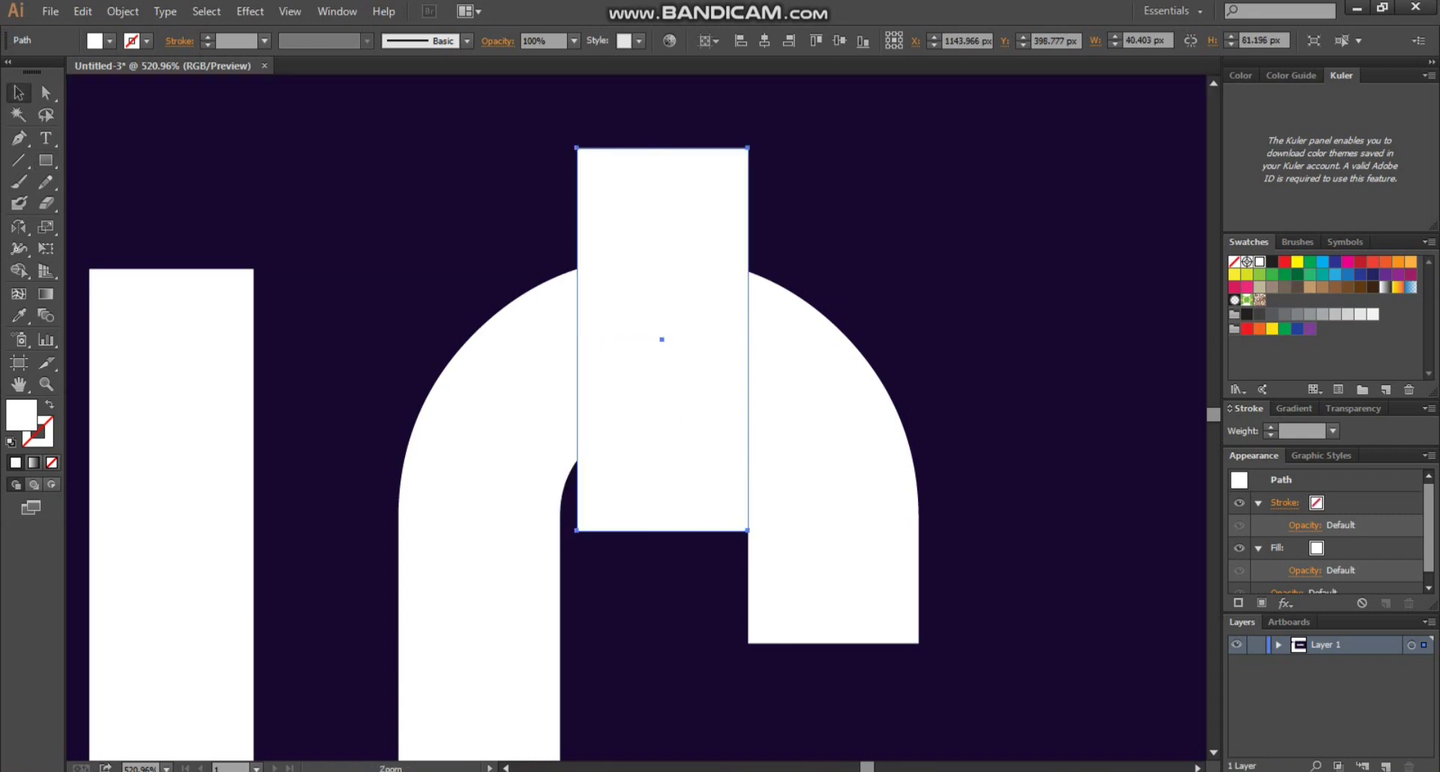
key(ctrl+space)
drag(472, 273, 698, 617)
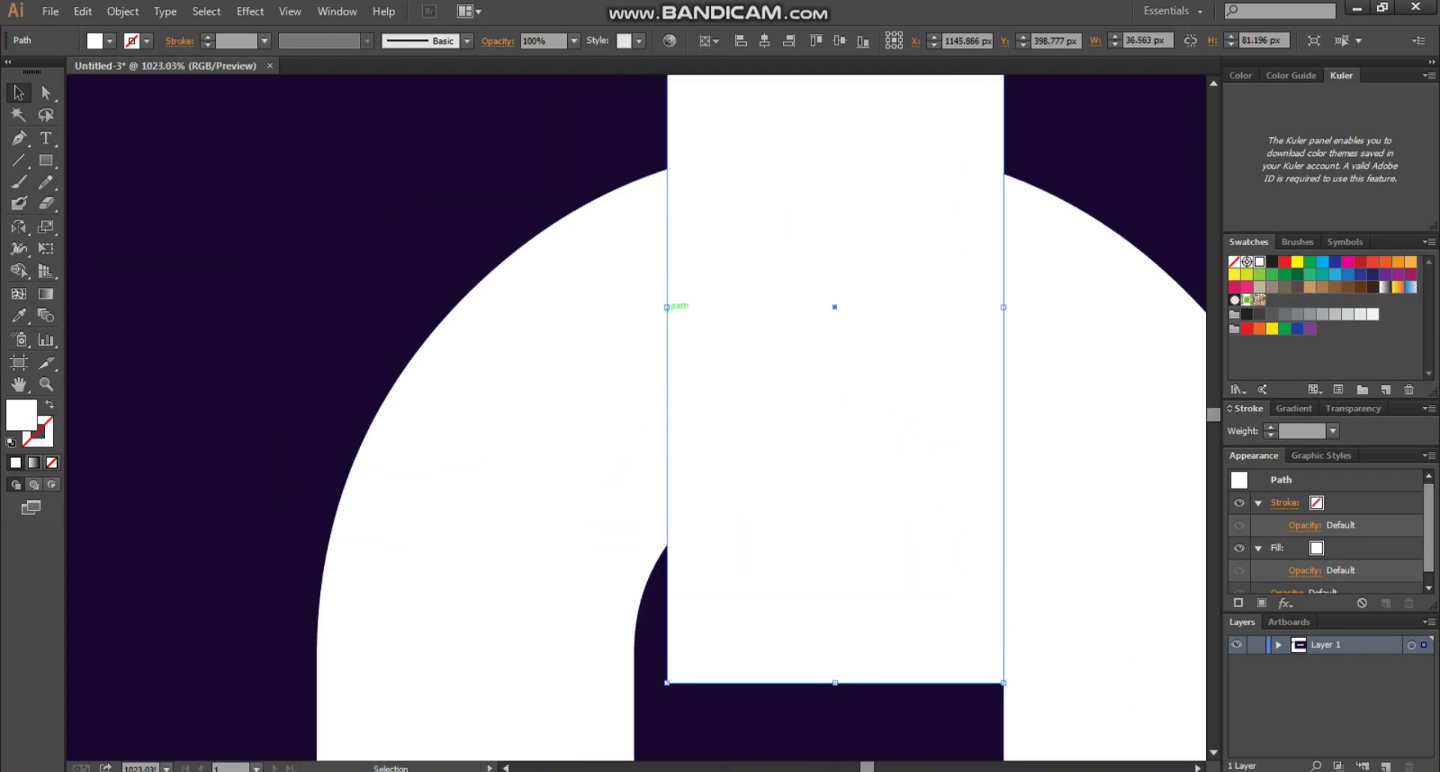
drag(667, 307, 634, 307)
scroll(469, 271, down, 3)
click(469, 271)
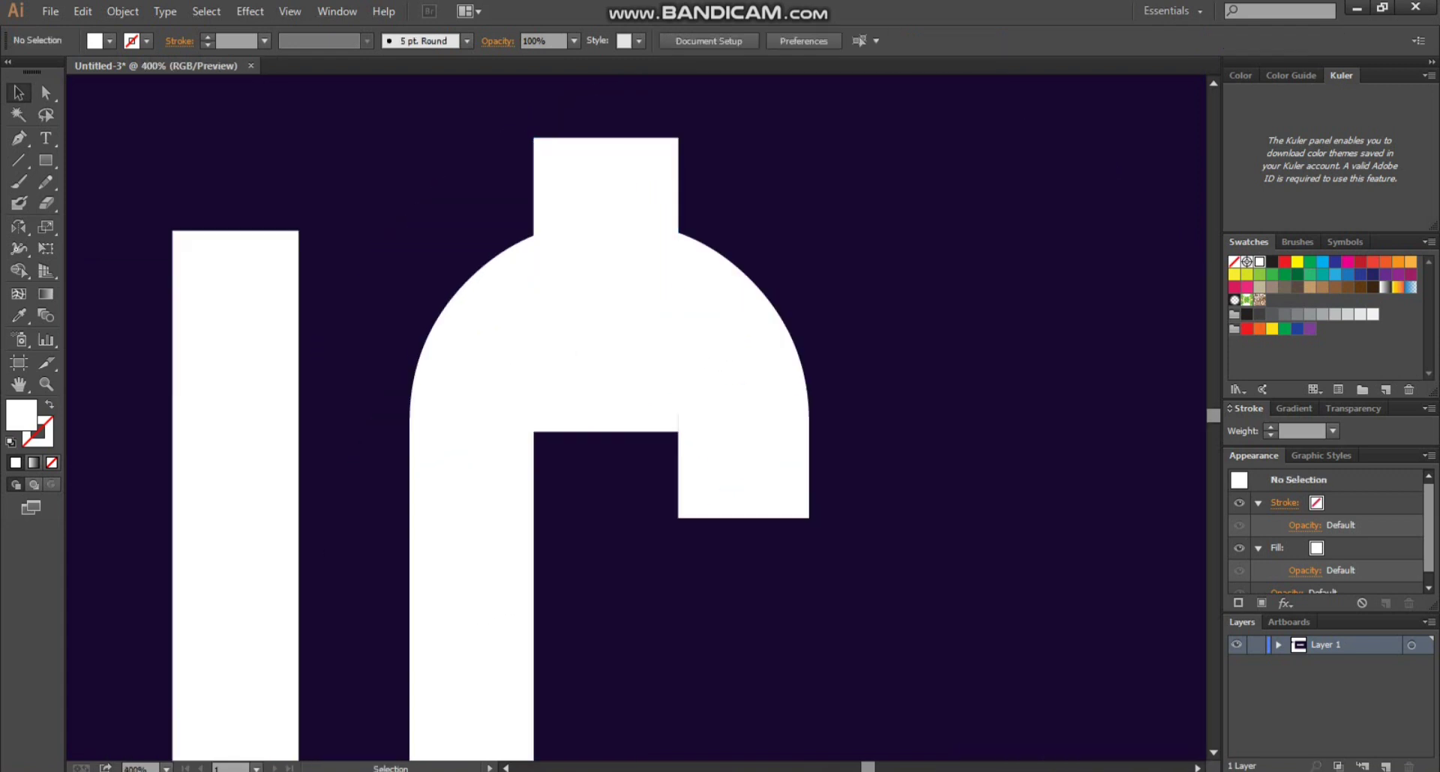
Step: Examine the whole GRAPHIC lettering with the rectangles added to its letters
scroll(469, 271, down, 2)
drag(469, 271, 836, 289)
scroll(598, 377, down, 1)
scroll(483, 358, down, 1)
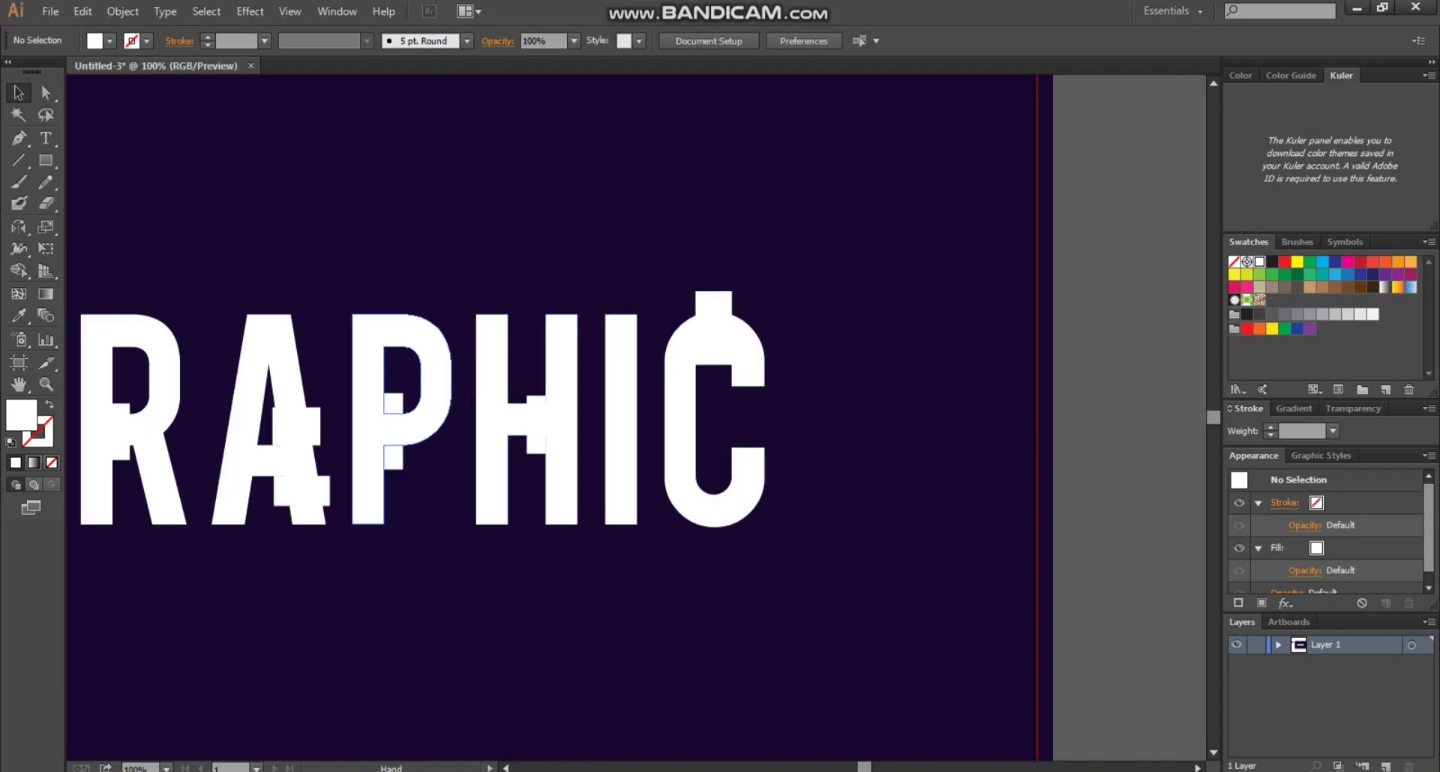
drag(383, 420, 612, 431)
drag(311, 408, 366, 398)
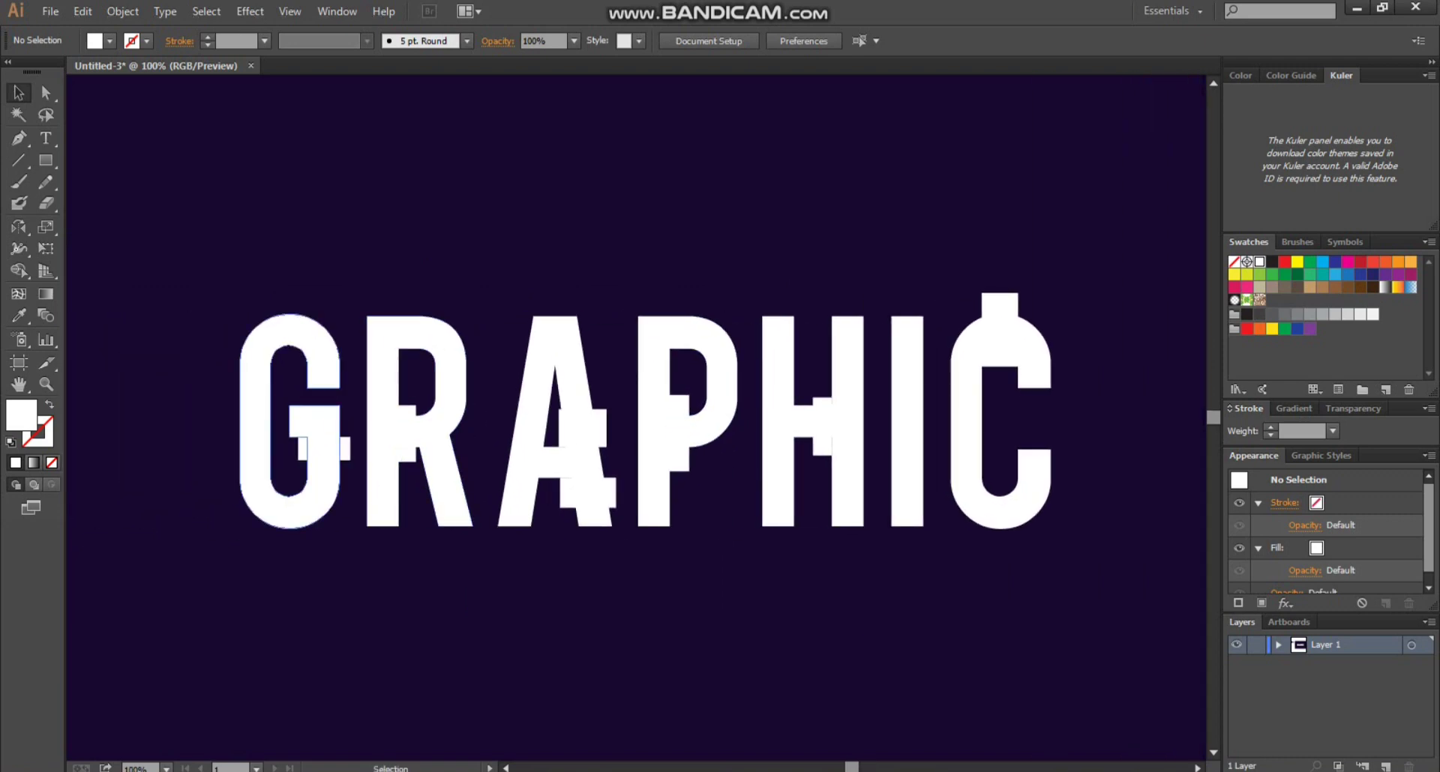
key(ctrl+a)
key(ctrl+0)
drag(183, 257, 731, 434)
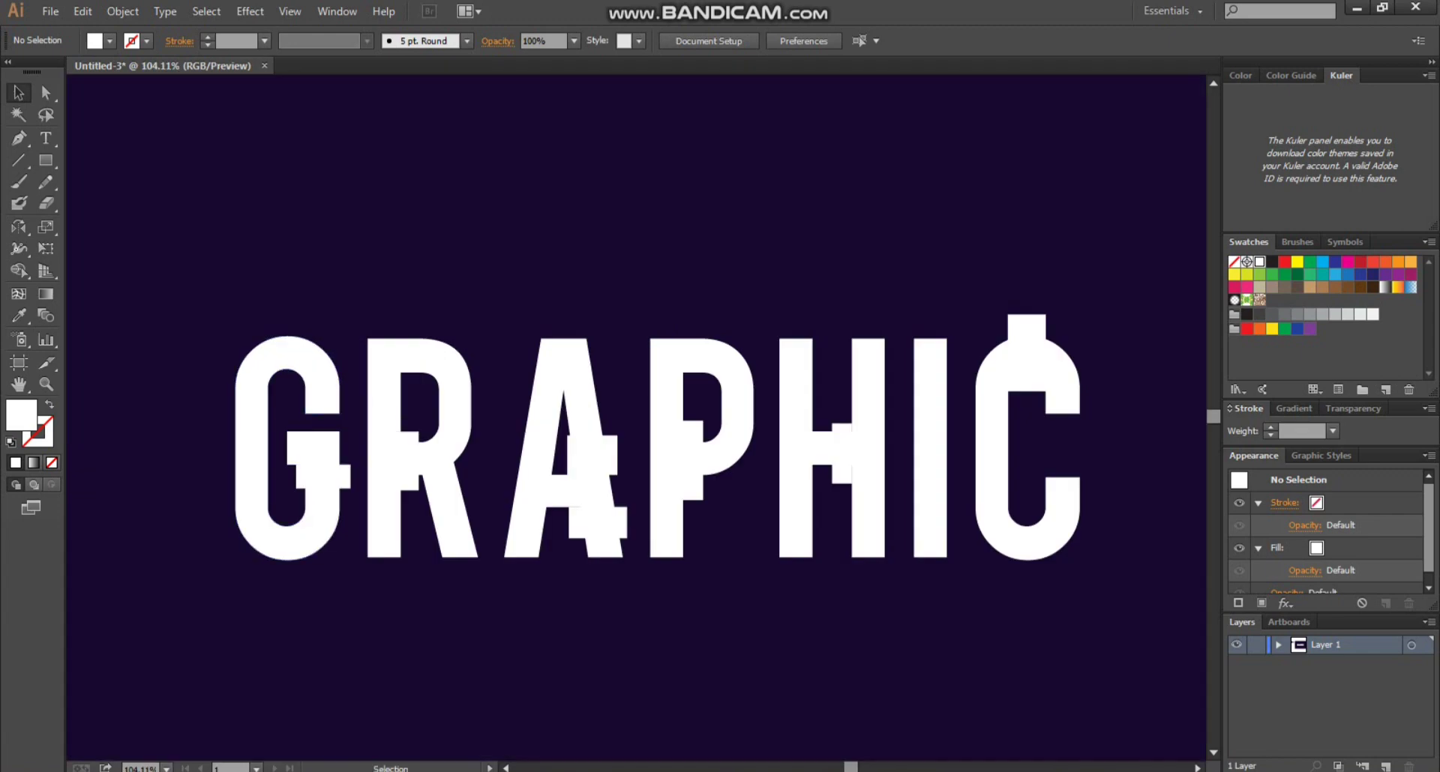
click(306, 371)
scroll(306, 371, down, 1)
drag(305, 370, 472, 384)
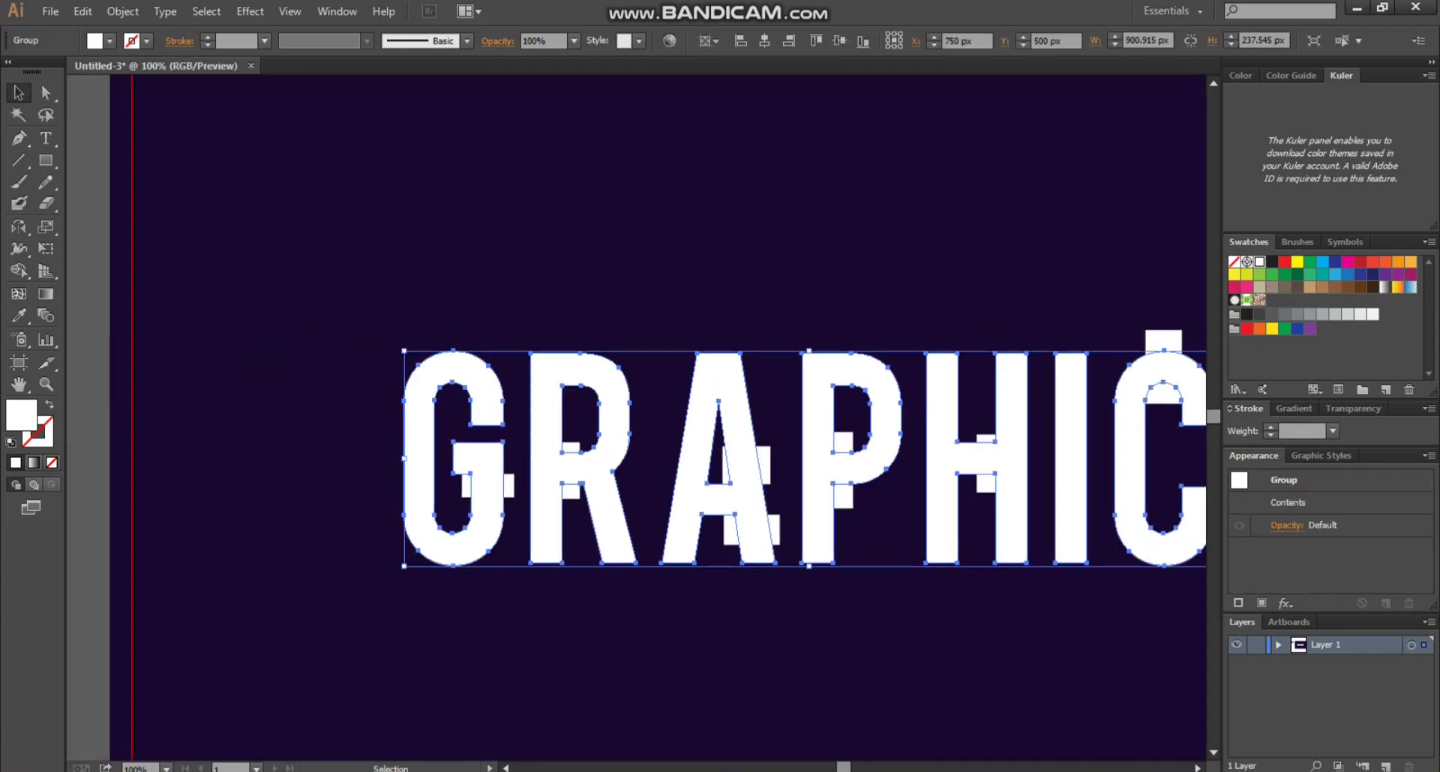
drag(345, 391, 988, 578)
key(ctrl+shift+a)
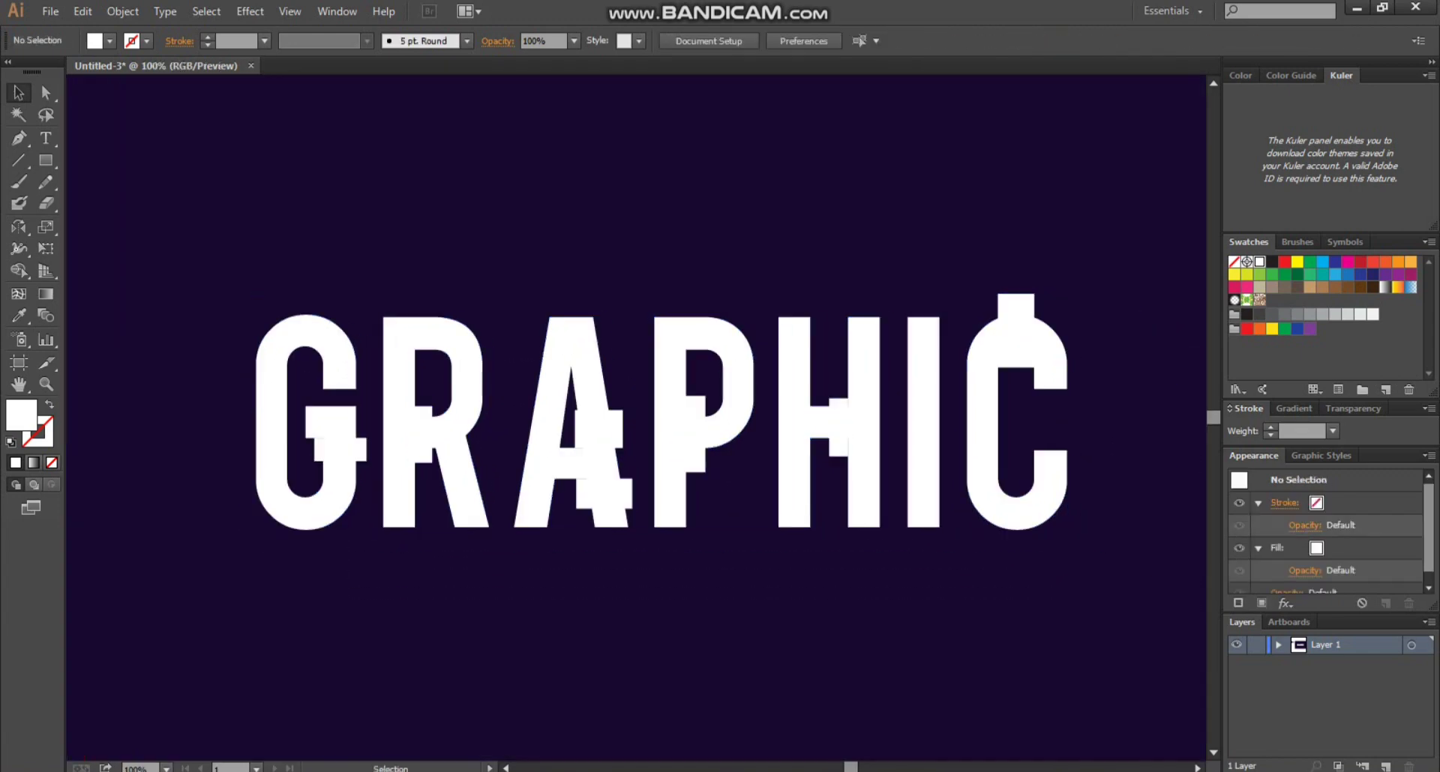
Step: Select all the letters and rectangles, and remove the rectangle parts sticking out of the G and the R with Shape Builder
drag(1082, 603, 232, 274)
drag(238, 331, 522, 536)
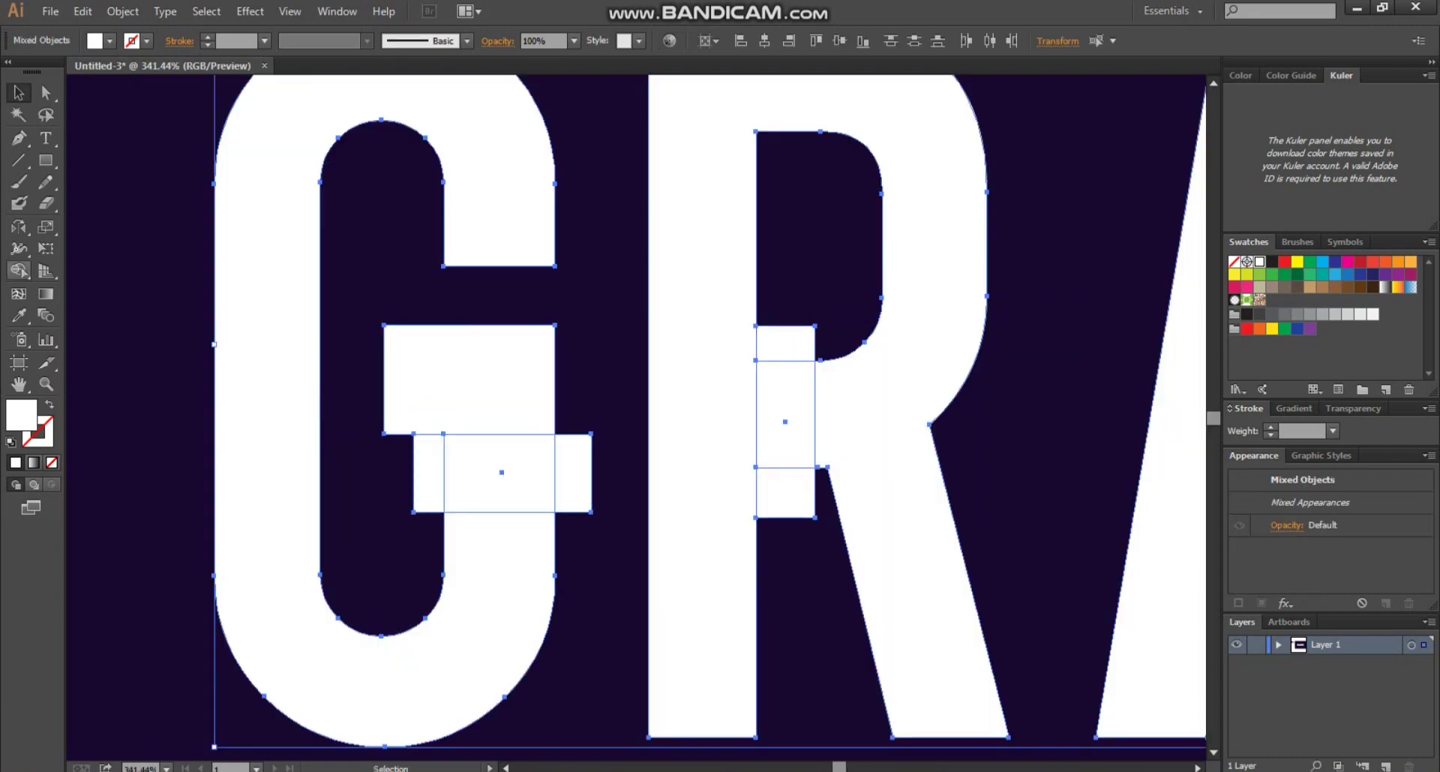
key(shift+m)
alt+click(428, 472)
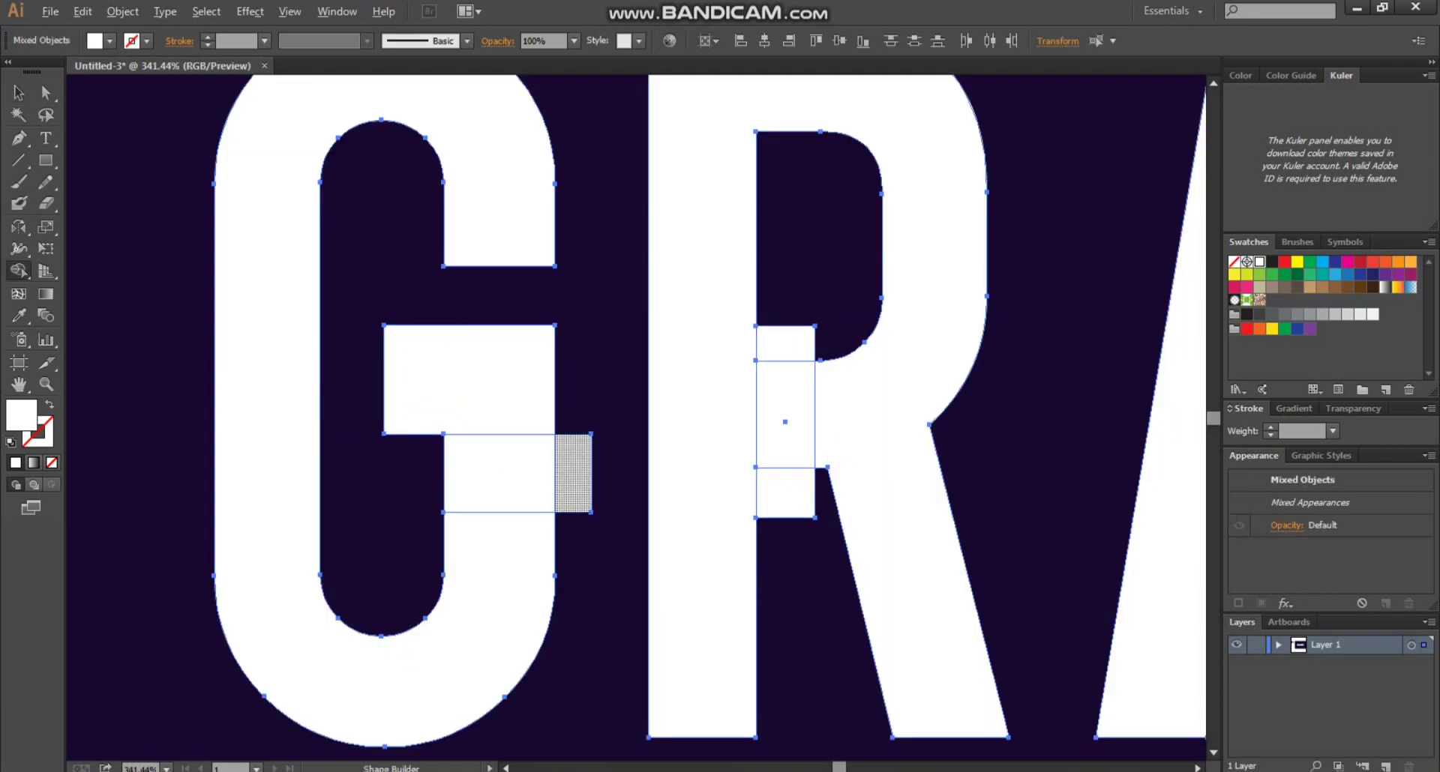
alt+click(573, 472)
drag(572, 473, 469, 492)
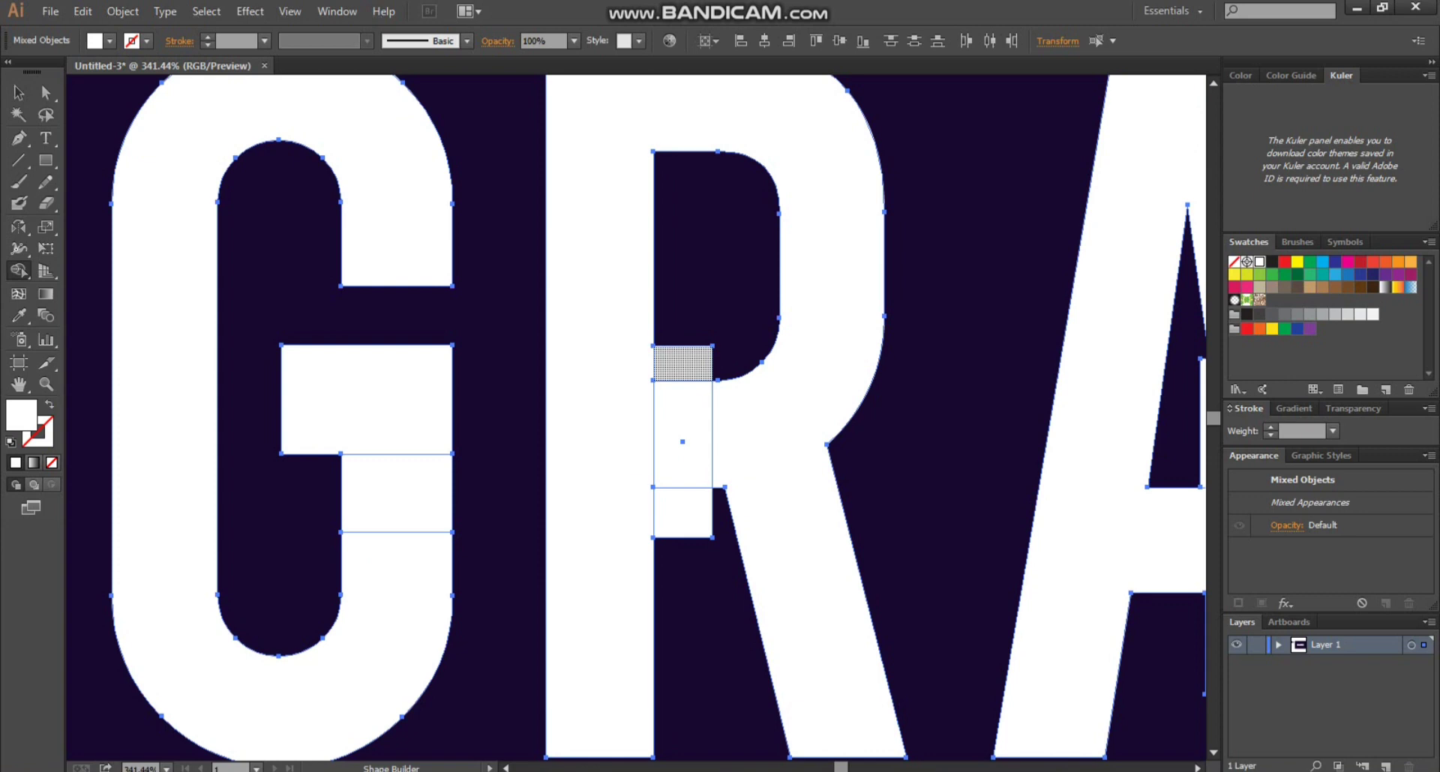
alt+click(683, 363)
alt+click(682, 513)
Step: Remove the parts of the A's two rectangles that extend past both sides of its right leg
drag(795, 495, 346, 482)
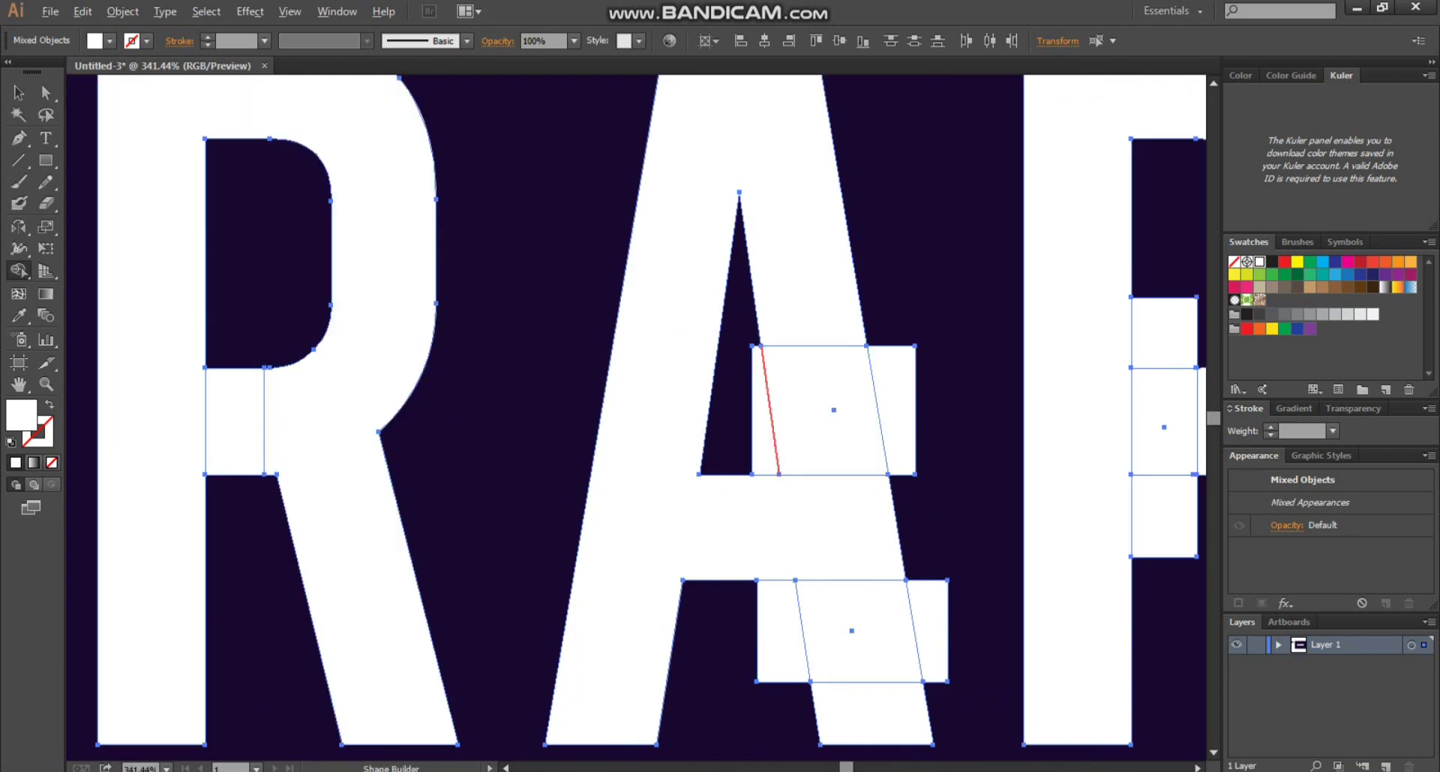
alt+click(763, 420)
alt+click(893, 409)
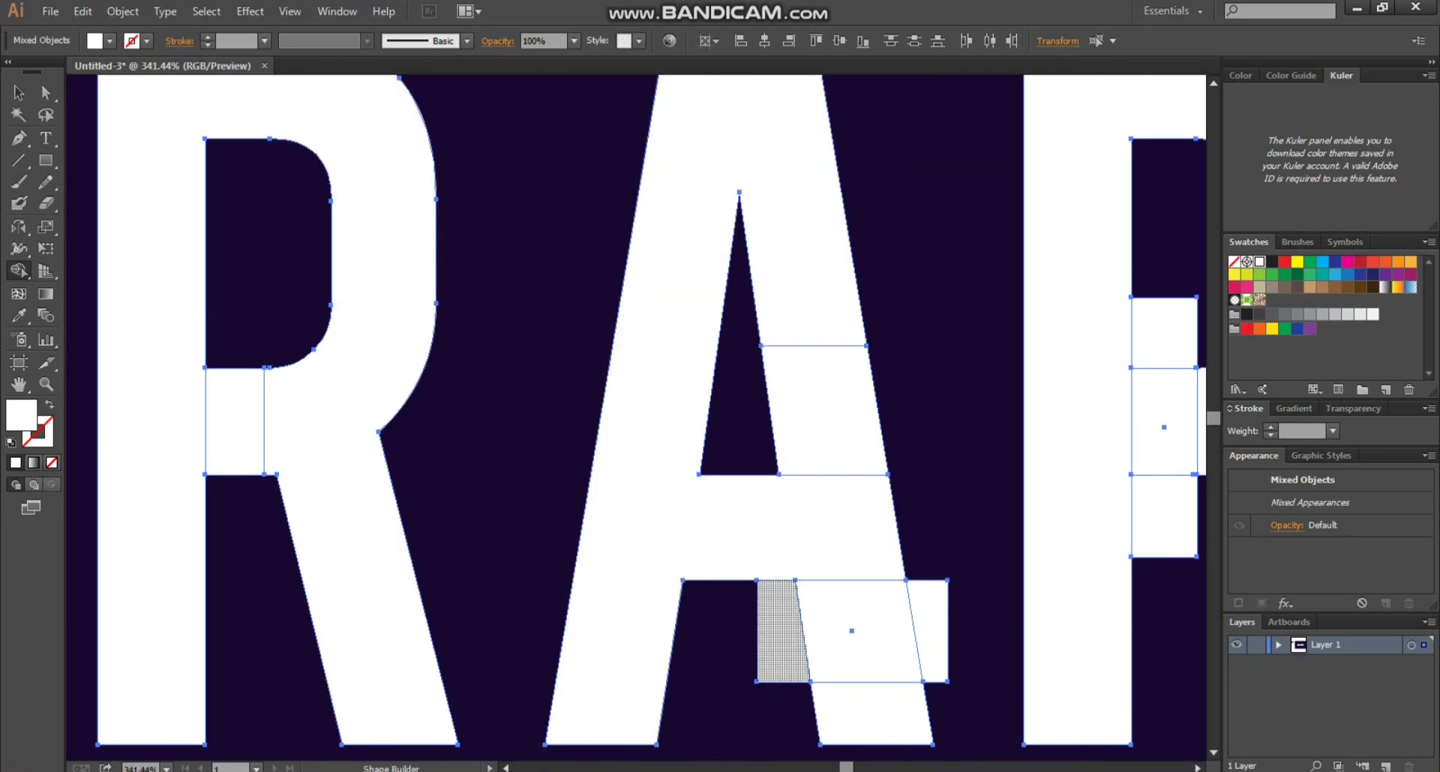
alt+click(781, 630)
alt+click(927, 630)
Step: Remove the rectangle parts protruding above and below the P's lower bowl and the H's crossbar
drag(927, 630, 453, 569)
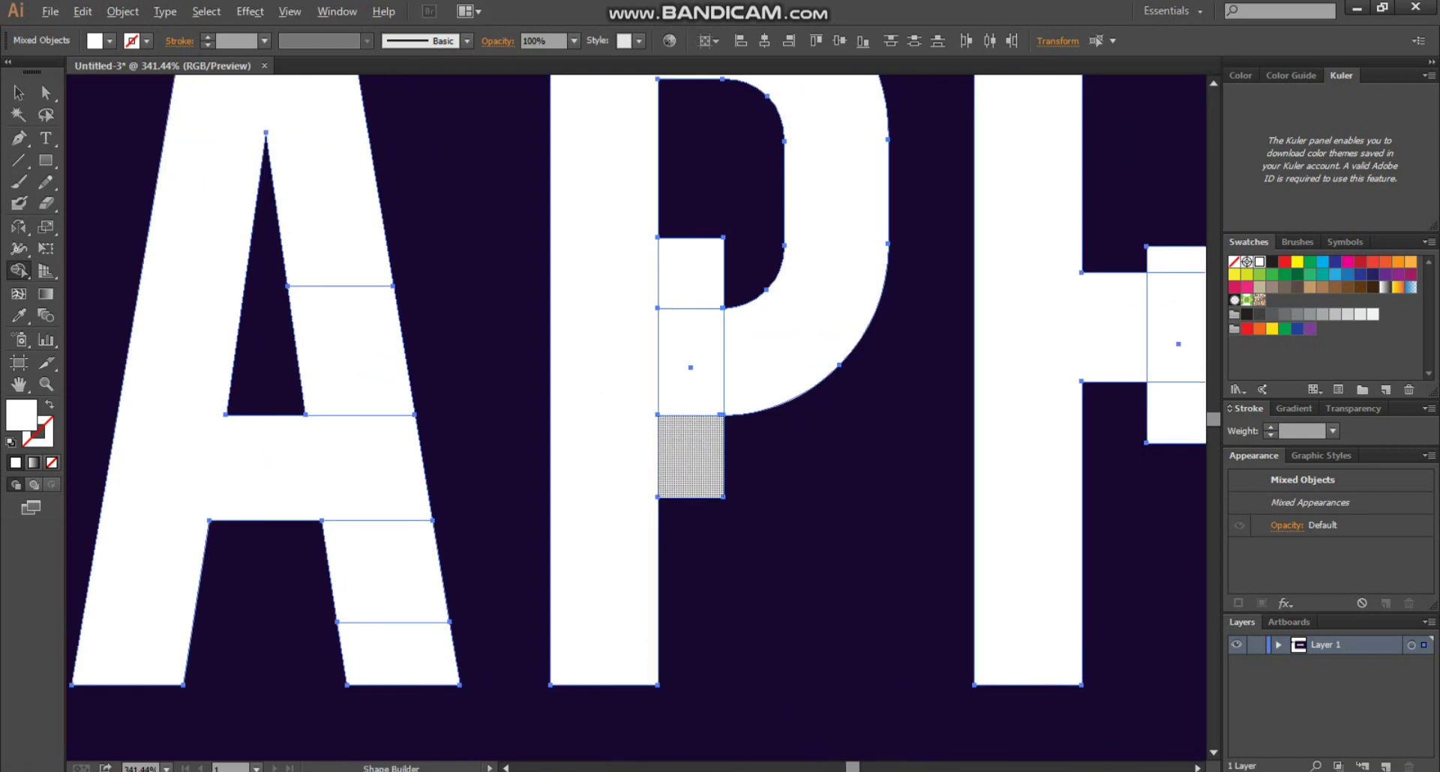
alt+click(690, 455)
alt+click(690, 272)
drag(604, 500, 210, 600)
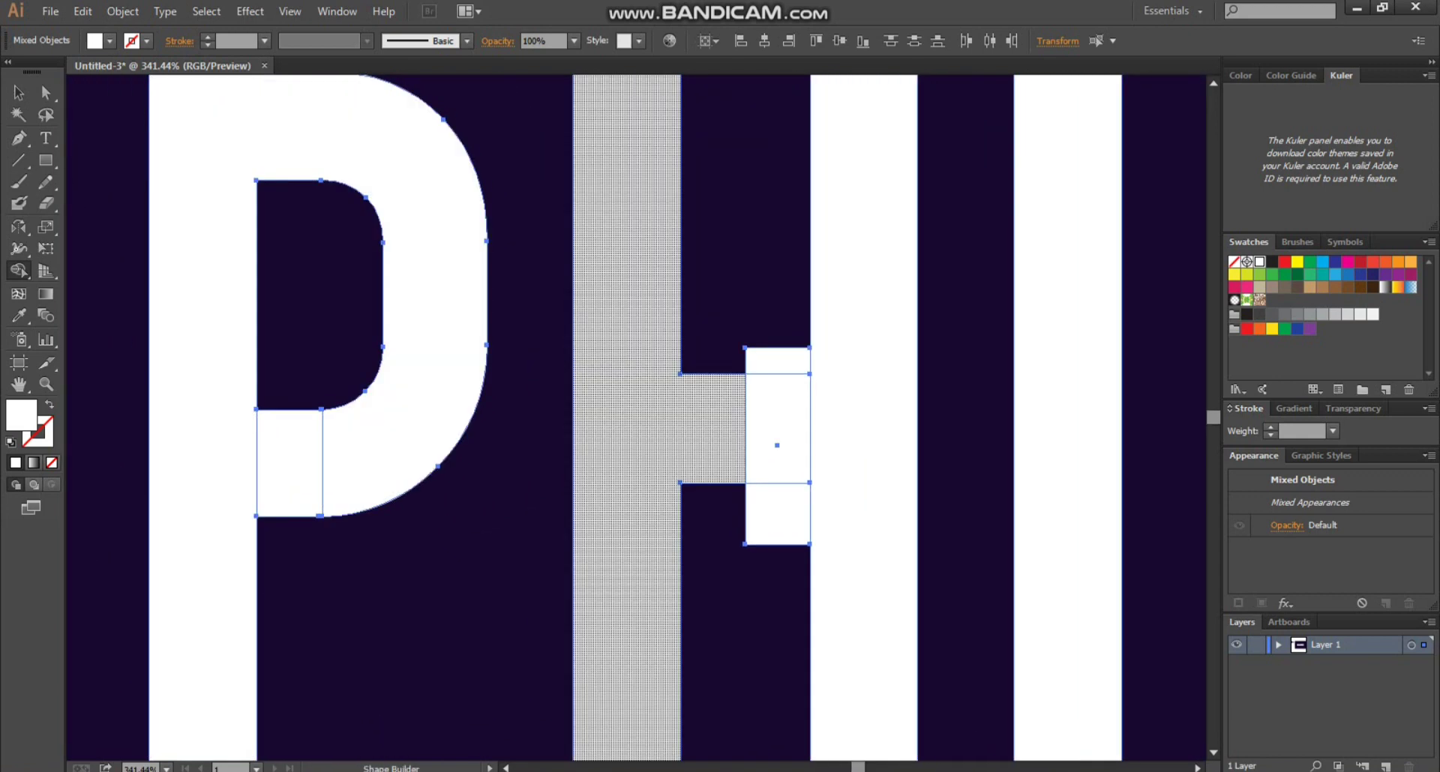
alt+click(784, 358)
alt+click(785, 511)
Step: Remove the parts of the C's rectangle above the letter and inside its opening, and deselect everything
drag(871, 594, 313, 511)
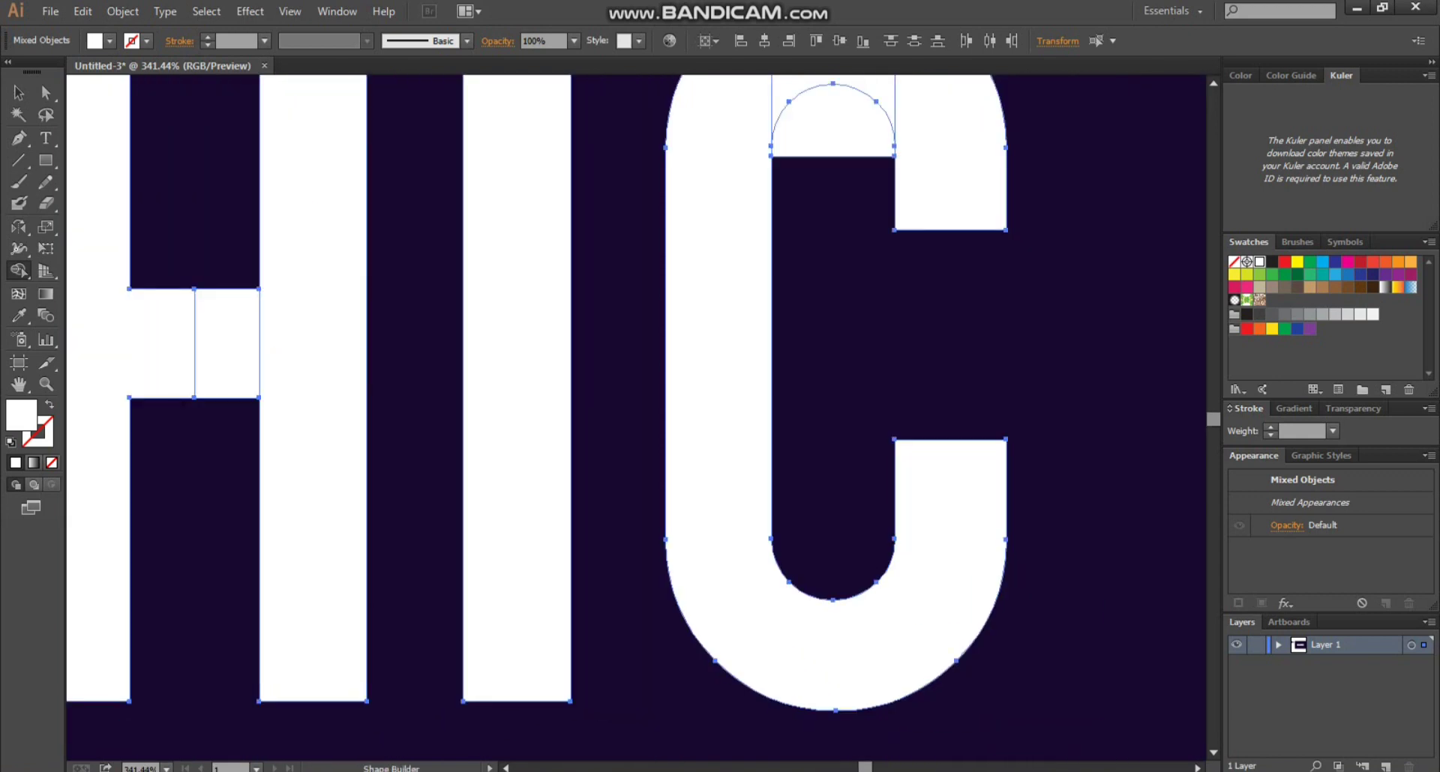
drag(750, 315, 714, 518)
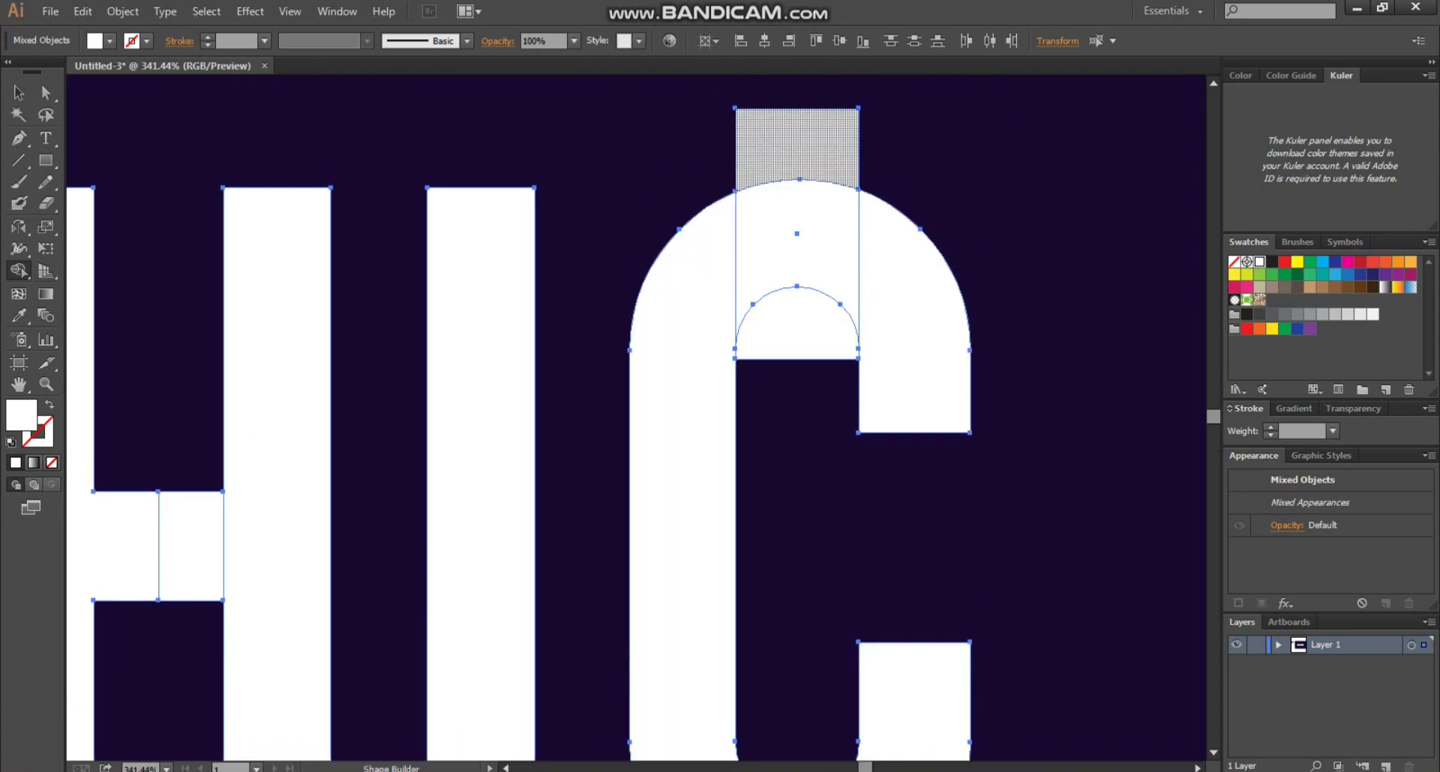
key(ctrl+1)
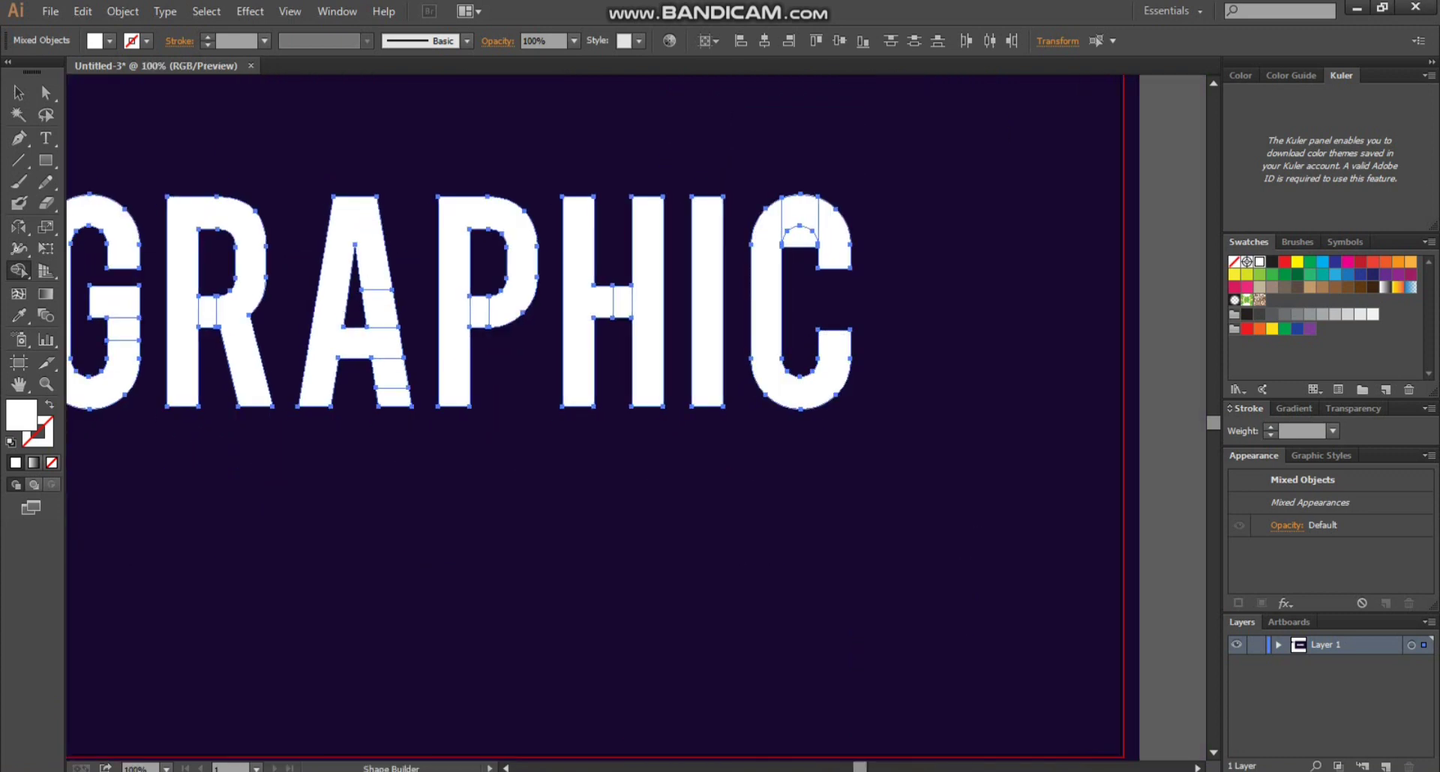
key(v)
key(ctrl+shift+a)
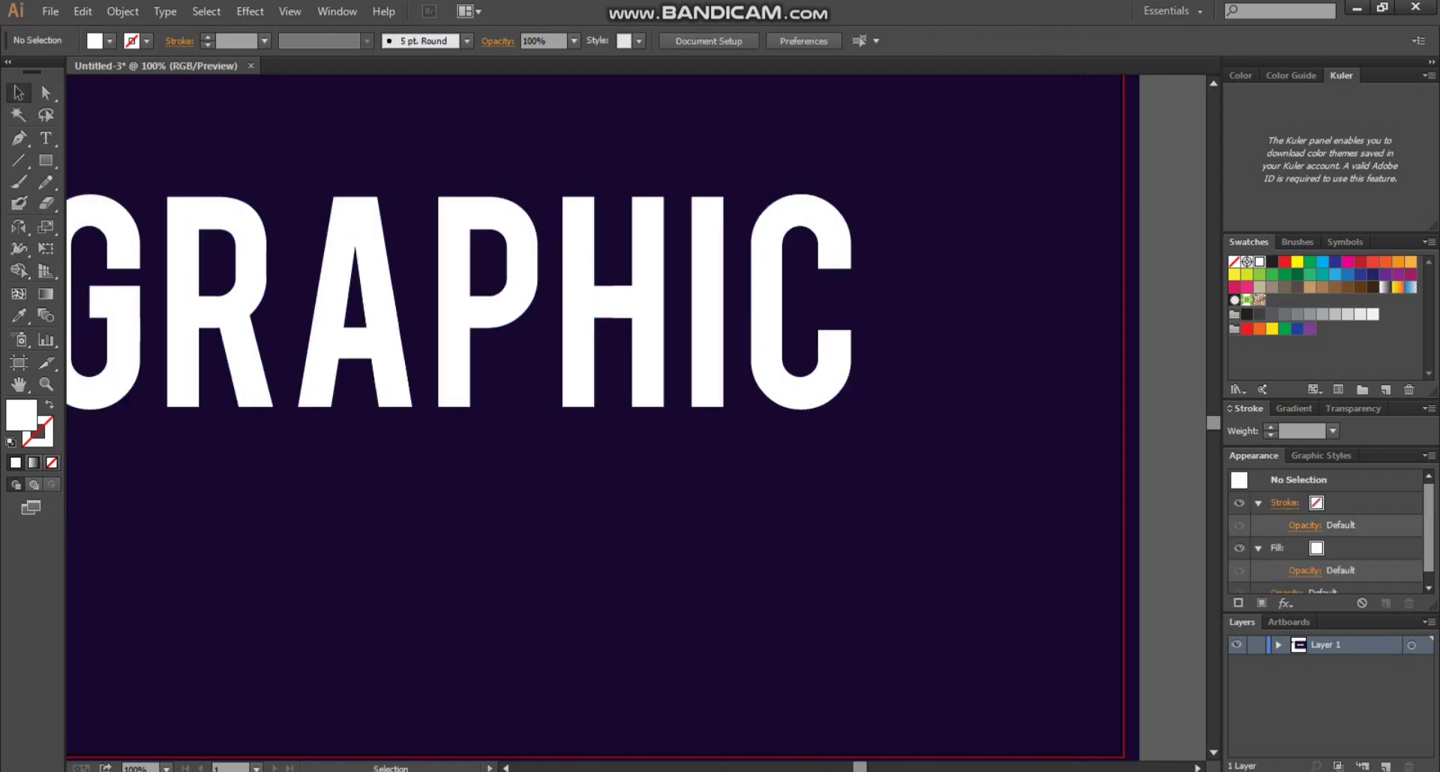
Step: Fill the GRAPHIC letter group with the light purple of the sample rectangle beside the artboard, and deselect it
drag(128, 390, 637, 525)
click(411, 403)
key(ctrl+minus)
key(i)
click(264, 237)
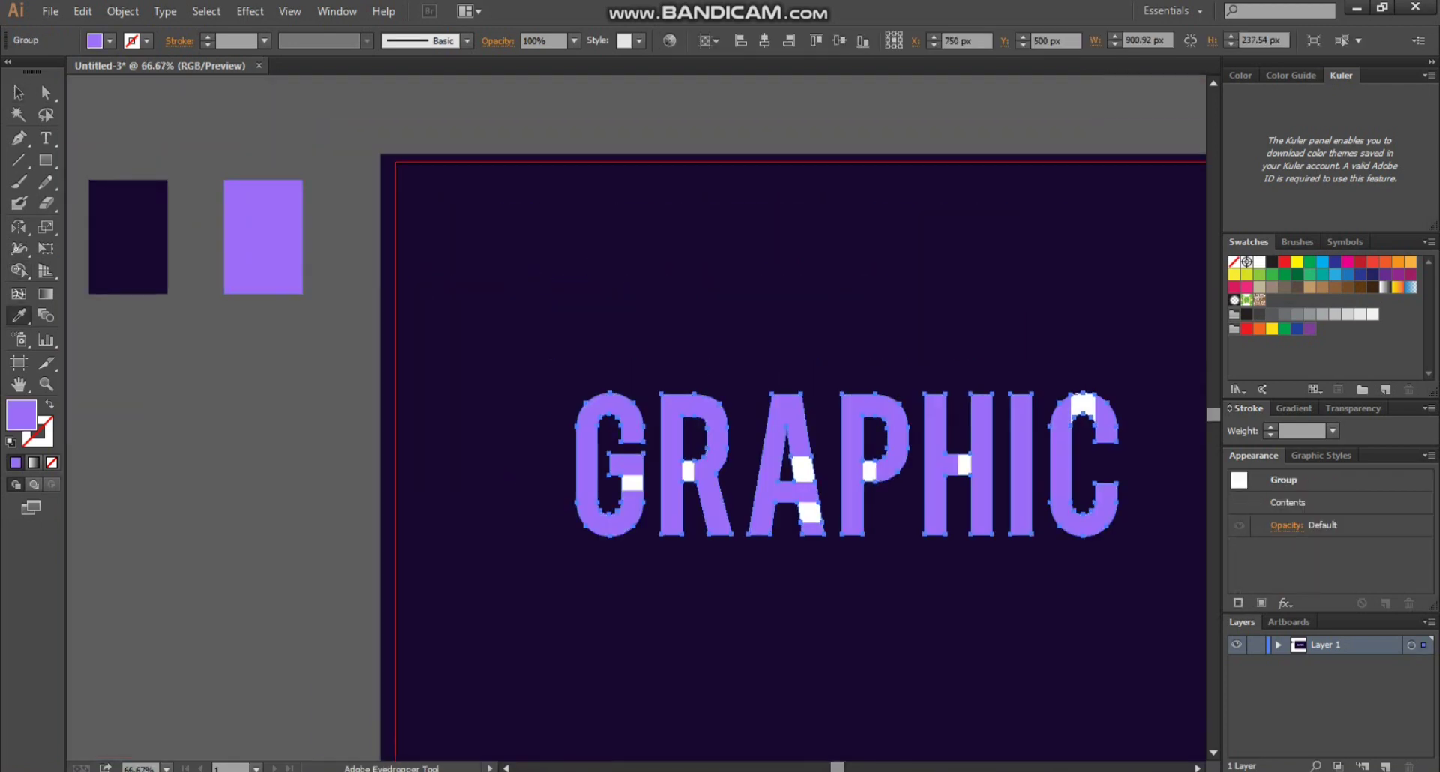
key(v)
key(ctrl+shift+a)
Step: Sample the dark purple background onto the G's white block and add that colour to its linear gradient at 11.73%
drag(523, 376, 782, 523)
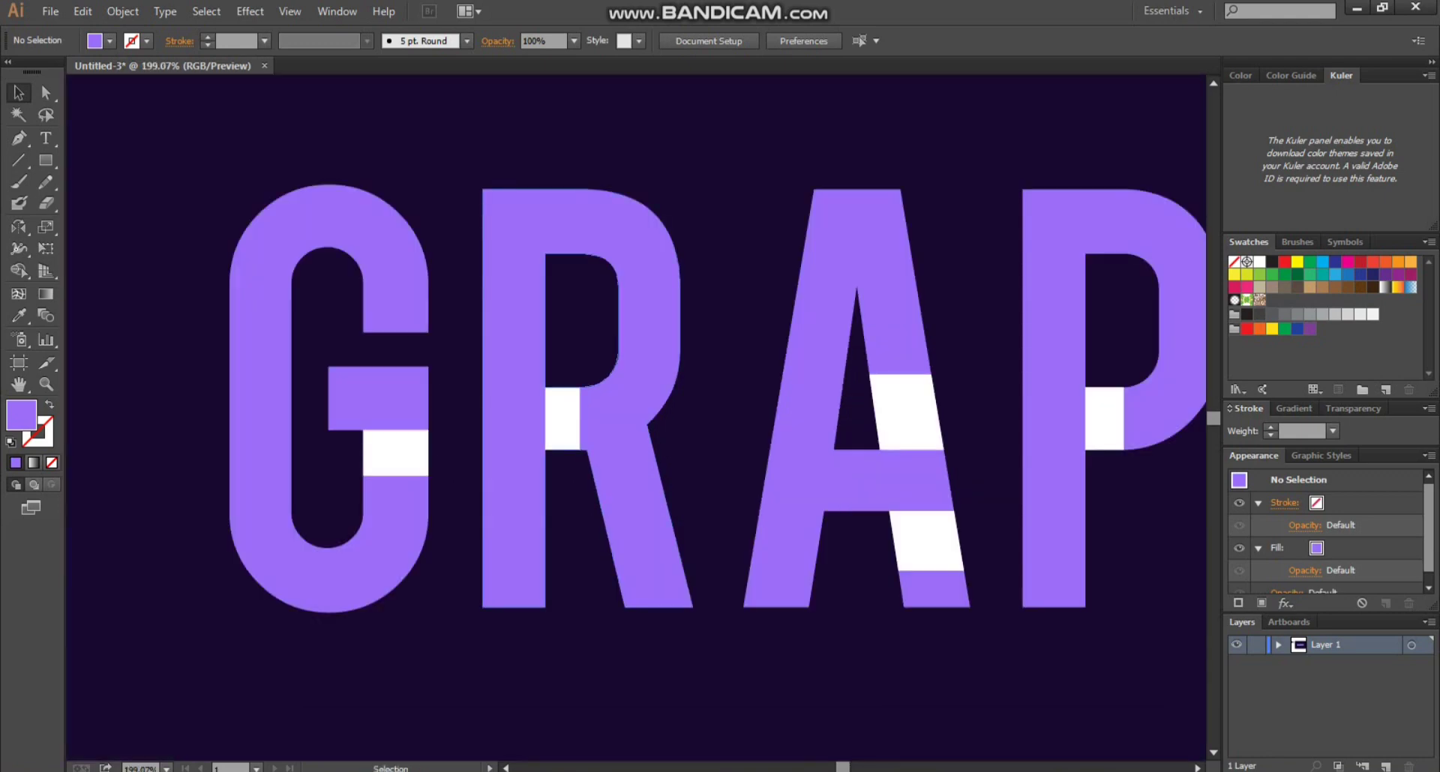
click(396, 453)
key(i)
click(455, 450)
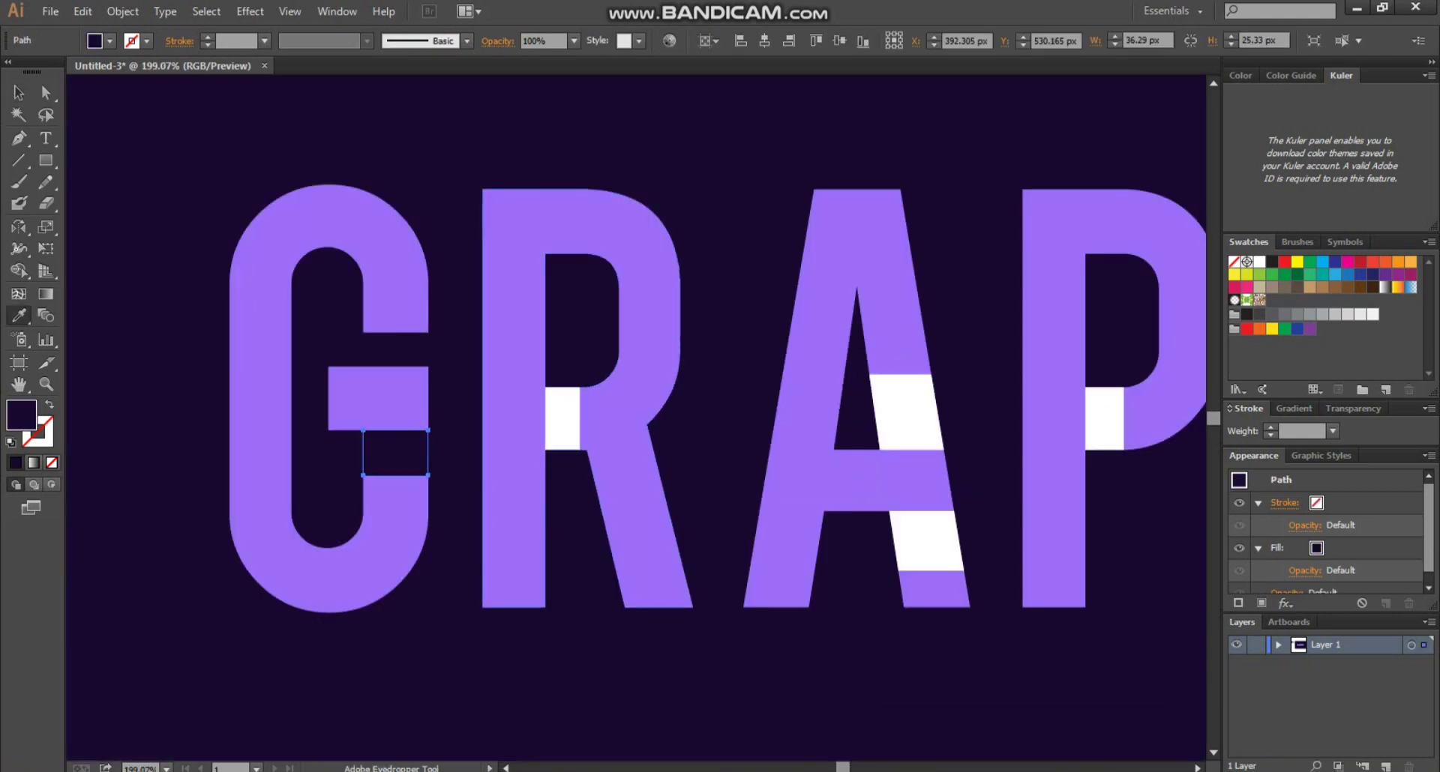
click(1293, 408)
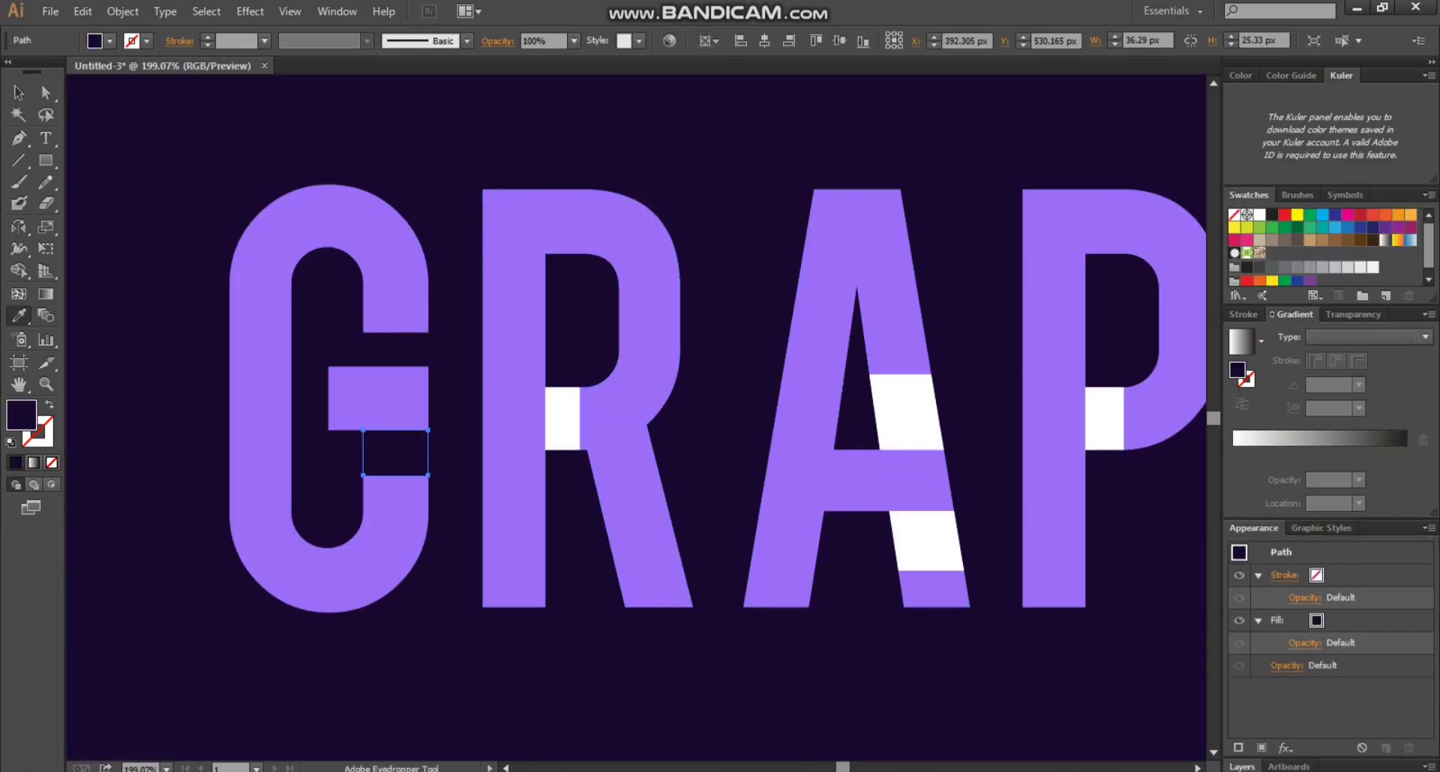
click(1255, 438)
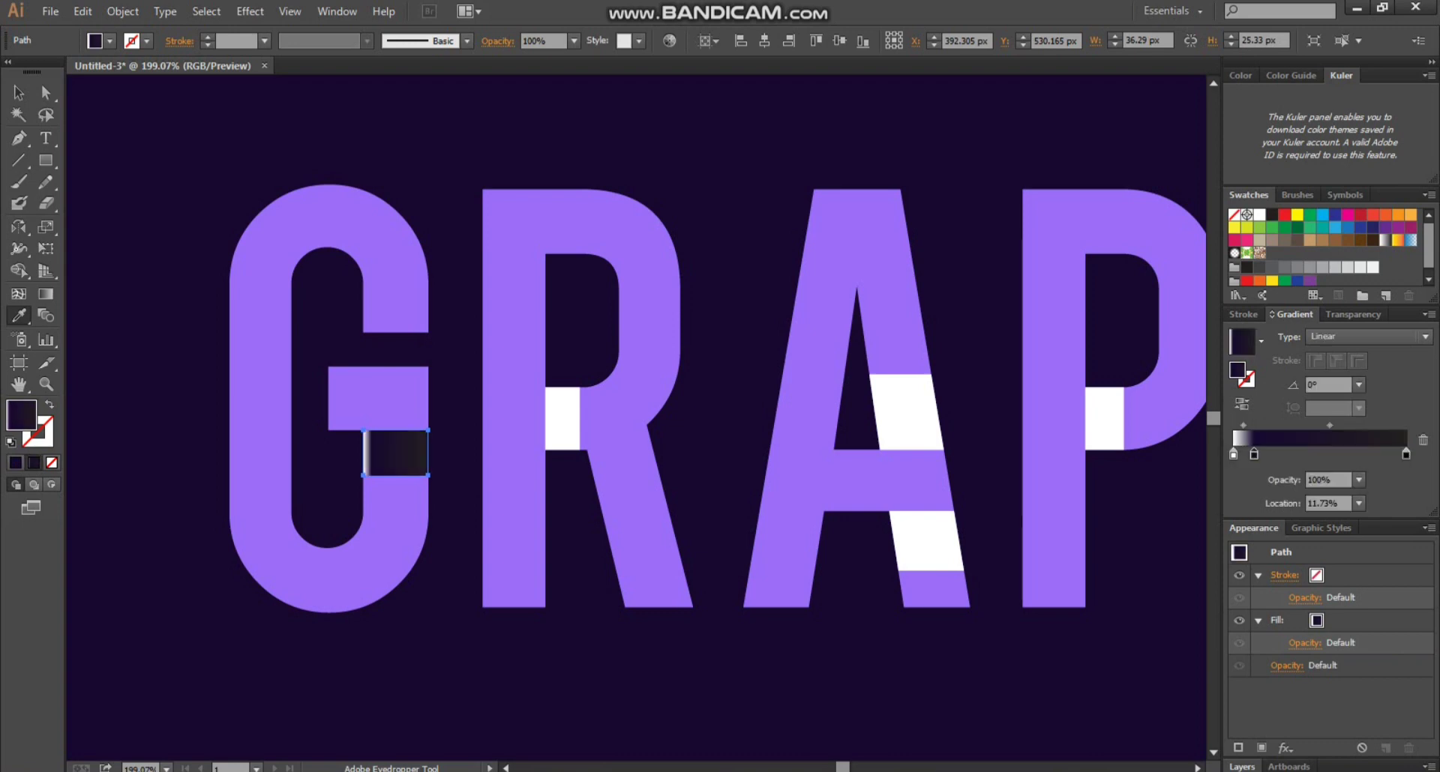
Step: Add the letters' light purple to the G block's gradient and remove its black and white stops, leaving dark and light purple at opposite ends
click(378, 399)
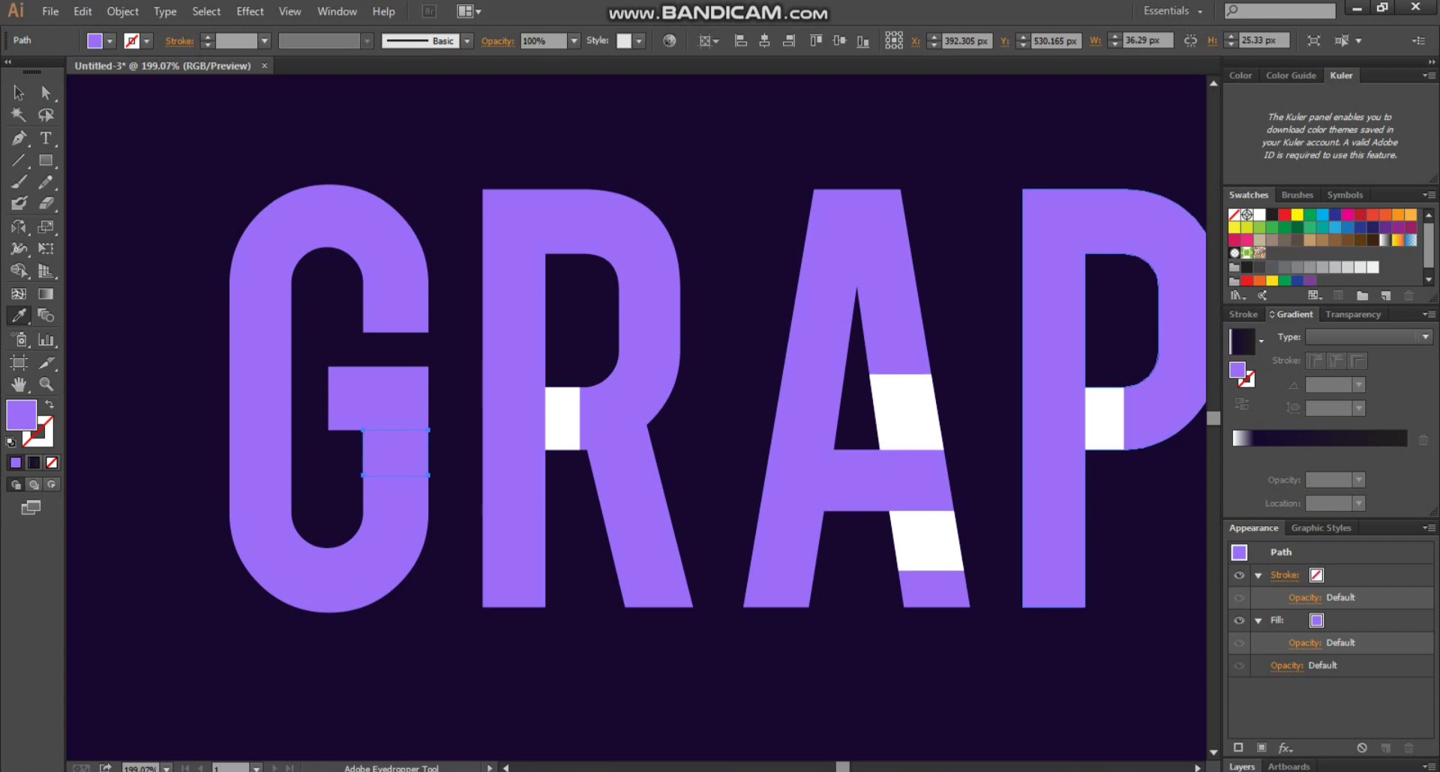
drag(1306, 442, 1314, 441)
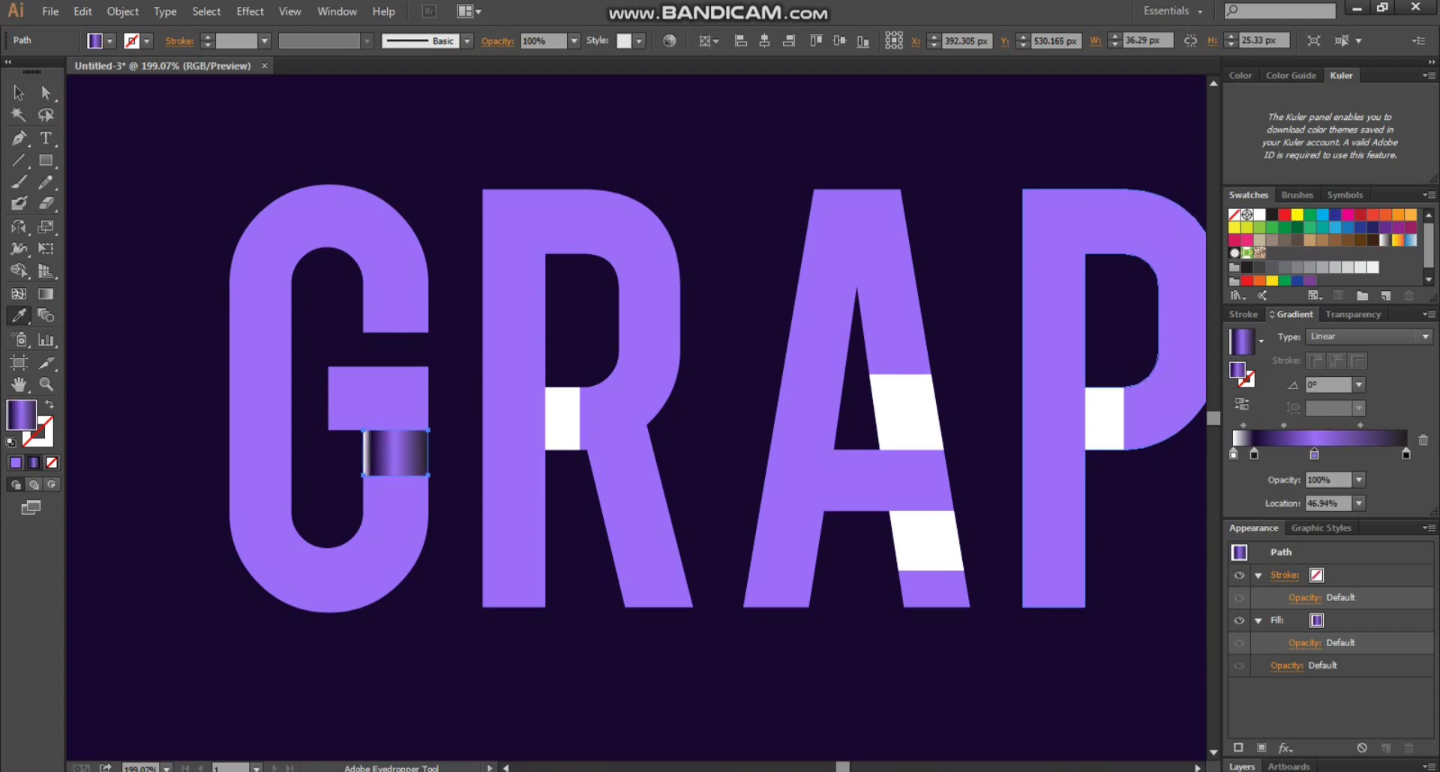
drag(1405, 453, 1405, 502)
drag(1314, 454, 1405, 454)
mouse_move(1233, 454)
mouse_down()
mouse_move(1233, 502)
mouse_move(1246, 454)
mouse_move(1233, 453)
mouse_up()
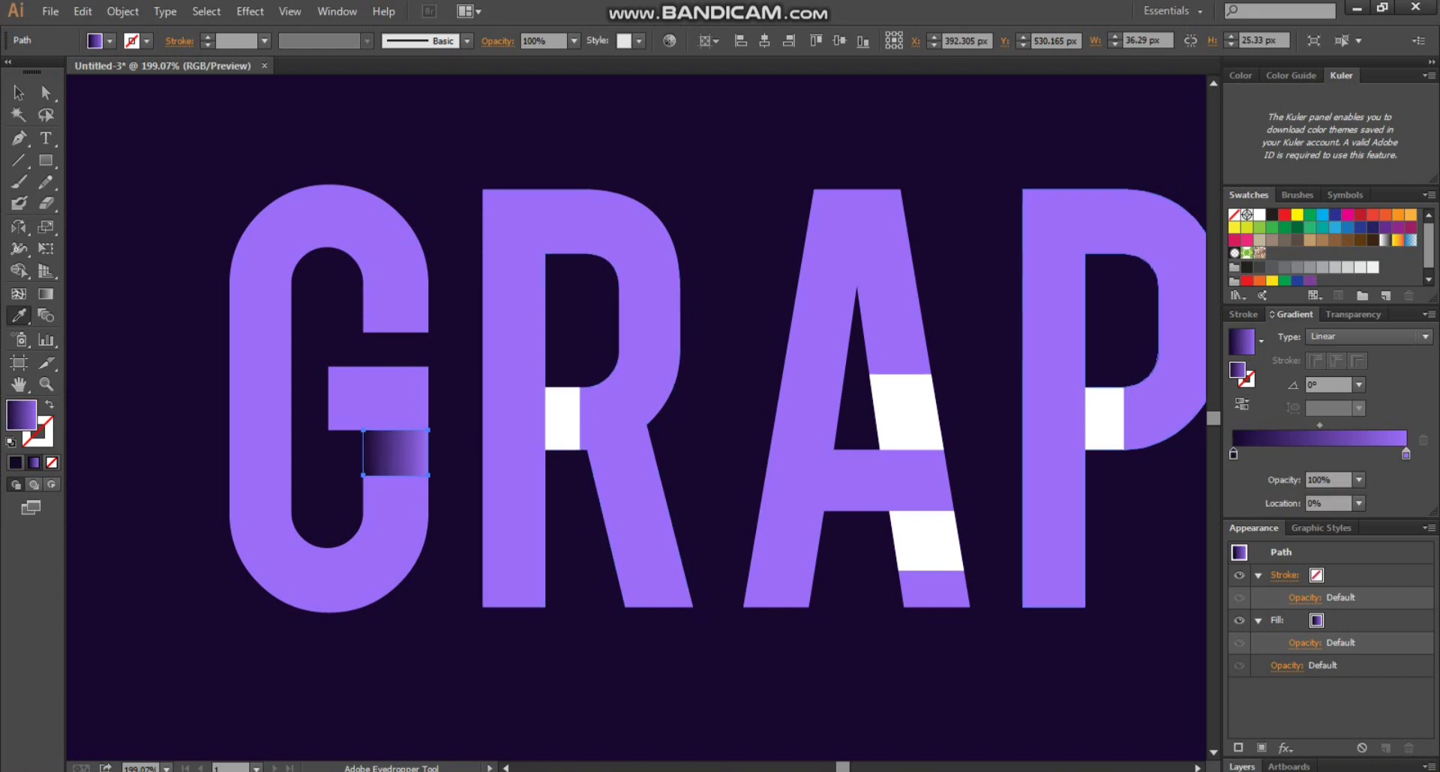
Step: Set the gradient angle of the G's block to -90° and deselect it
click(1358, 385)
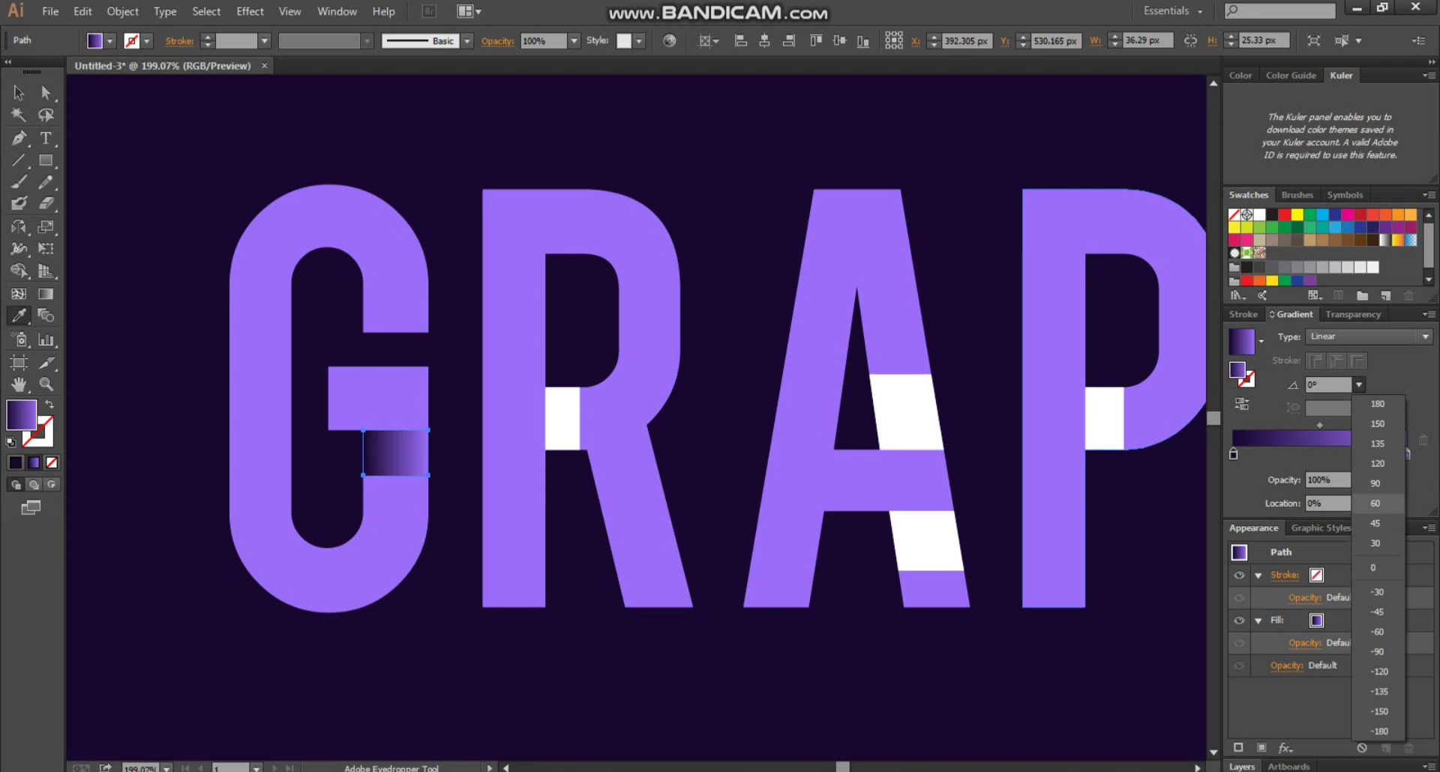
click(1377, 483)
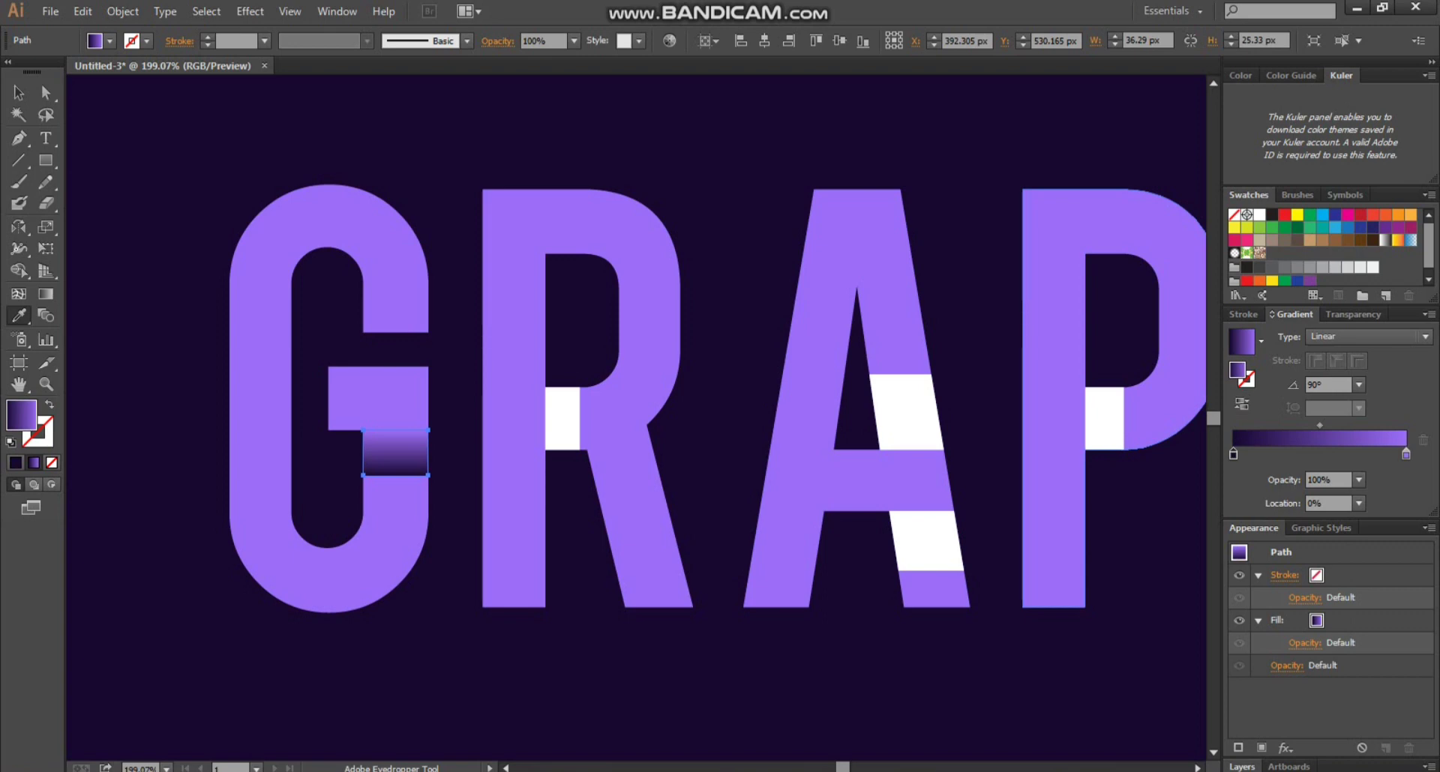
click(1358, 385)
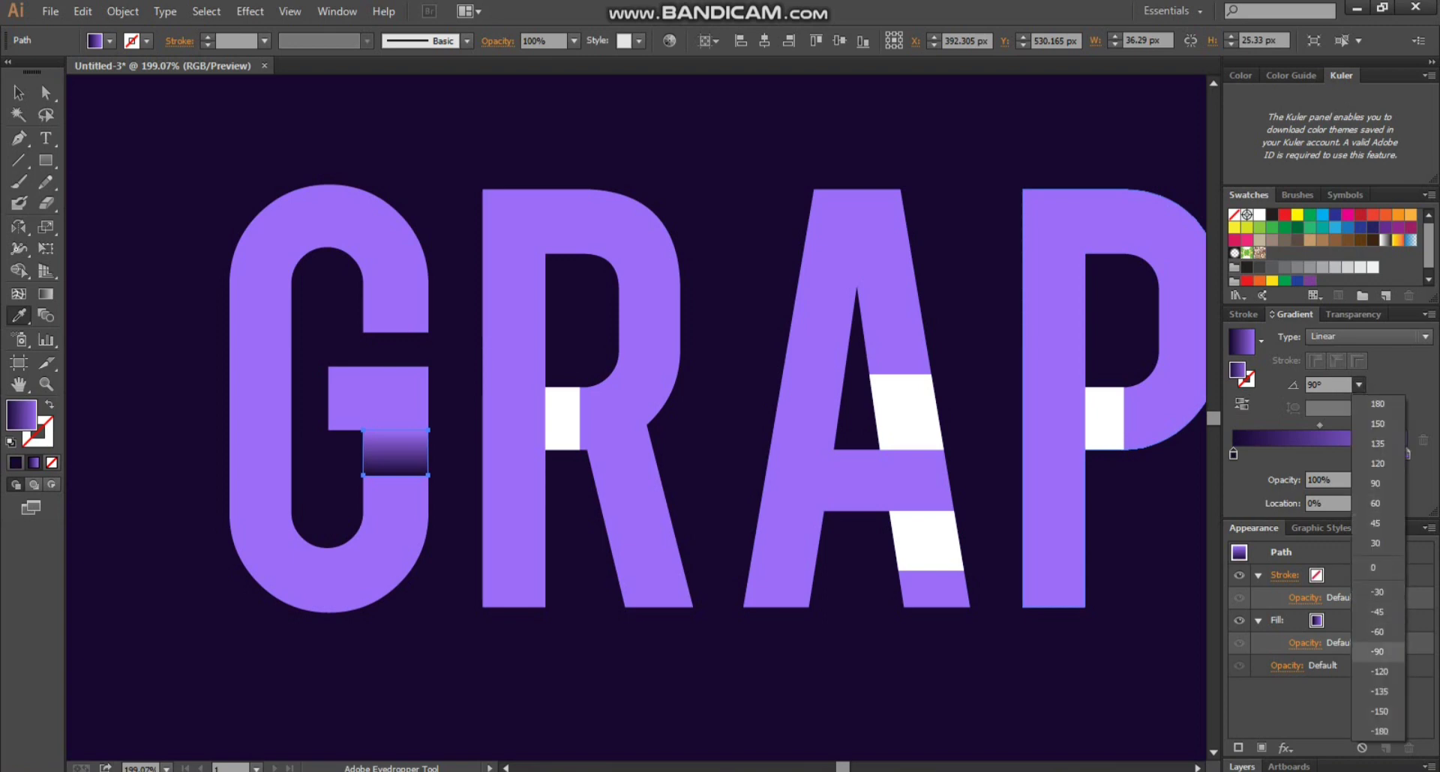
click(1376, 651)
key(v)
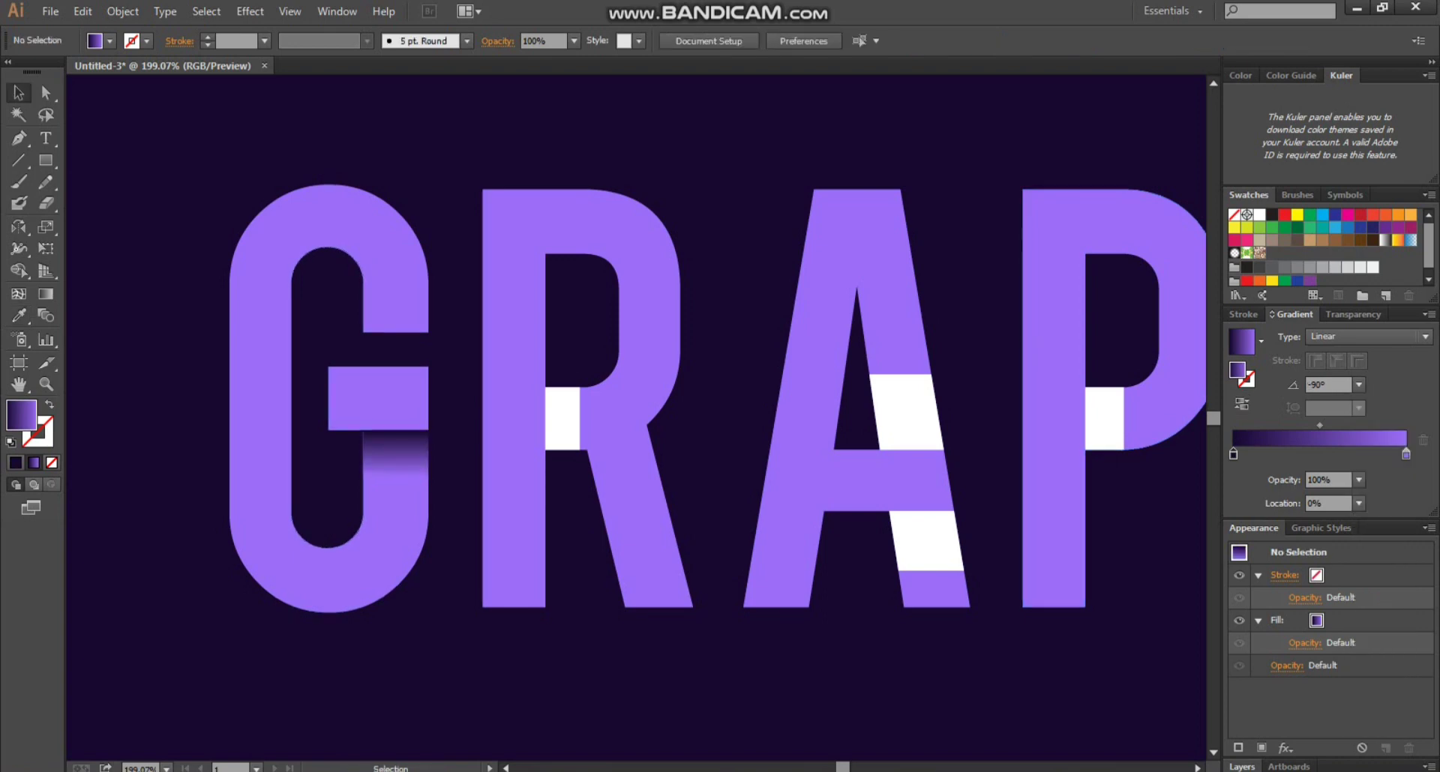
Step: Move the midpoint of the G block's gradient to 62.76% and deselect the block
key(z)
drag(285, 381, 507, 507)
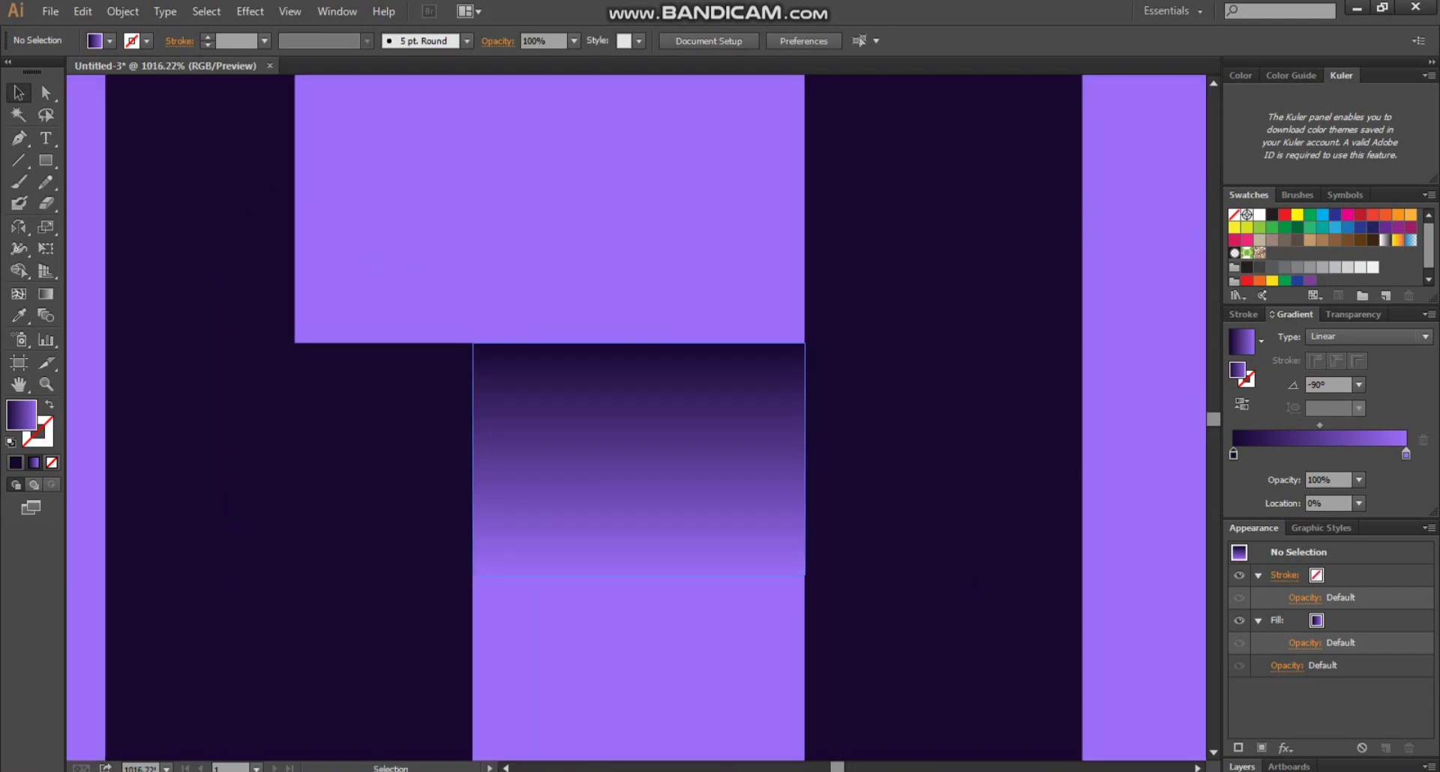
click(507, 507)
key(g)
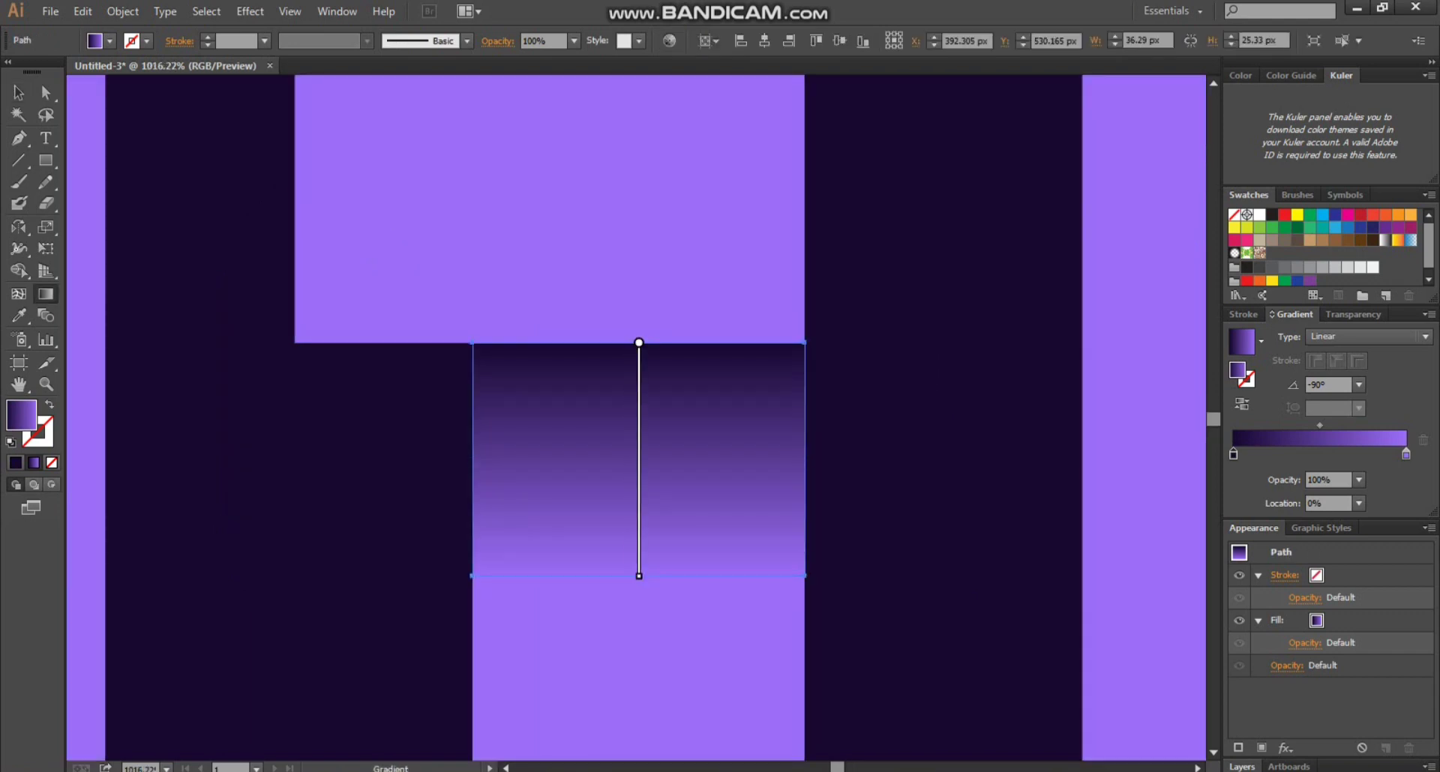
drag(1320, 425, 1335, 425)
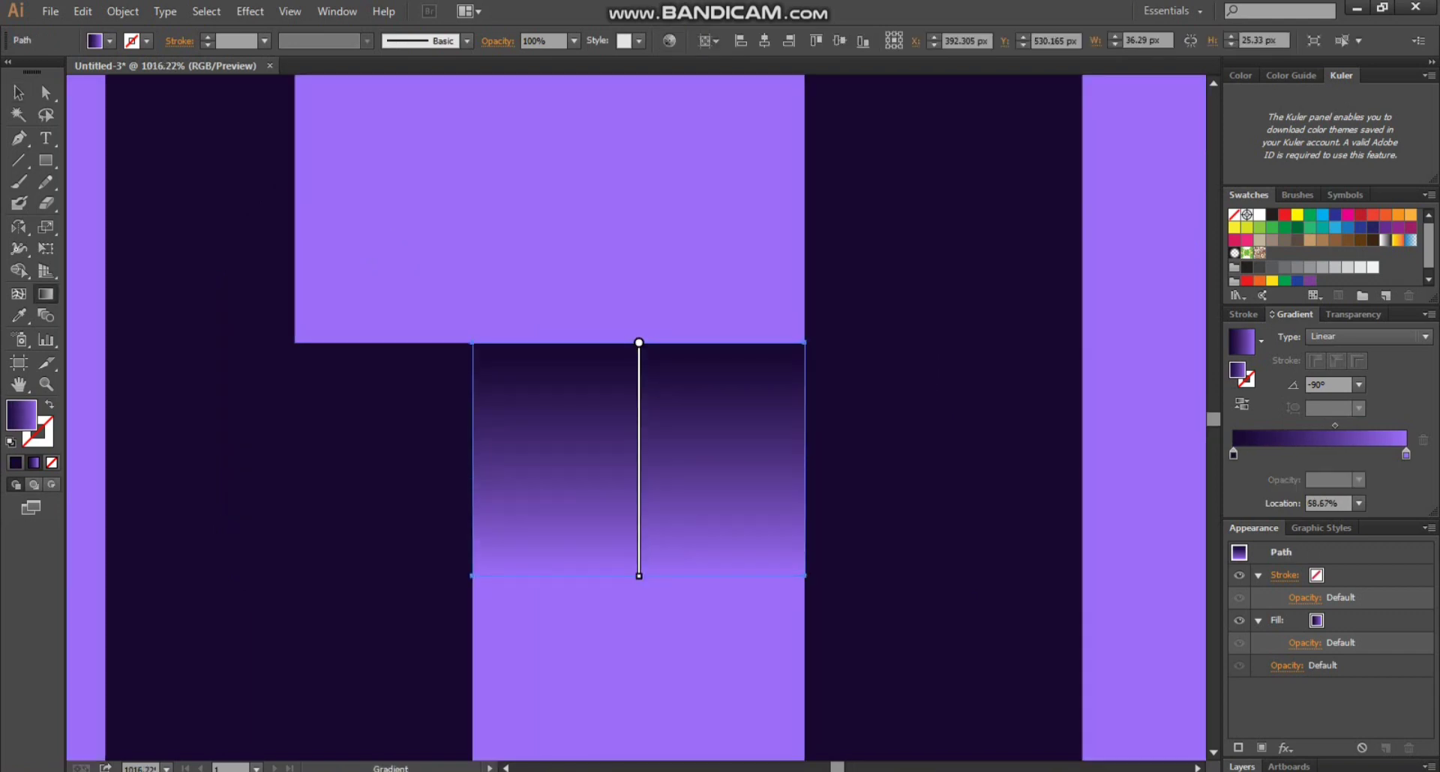
key(v)
click(986, 474)
scroll(986, 474, down, 5)
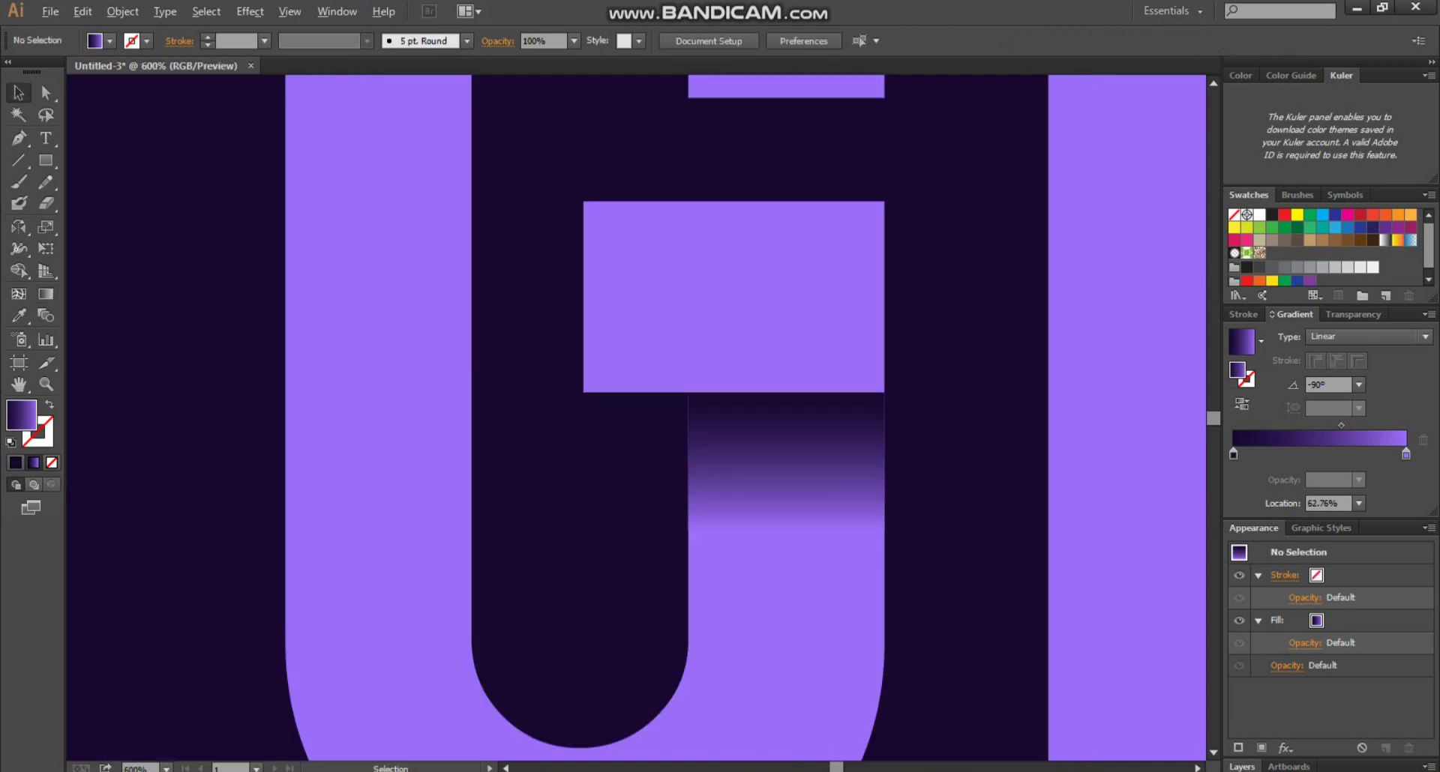
Step: Copy the G block's purple gradient onto the R's white block and deselect it
drag(986, 474, 602, 484)
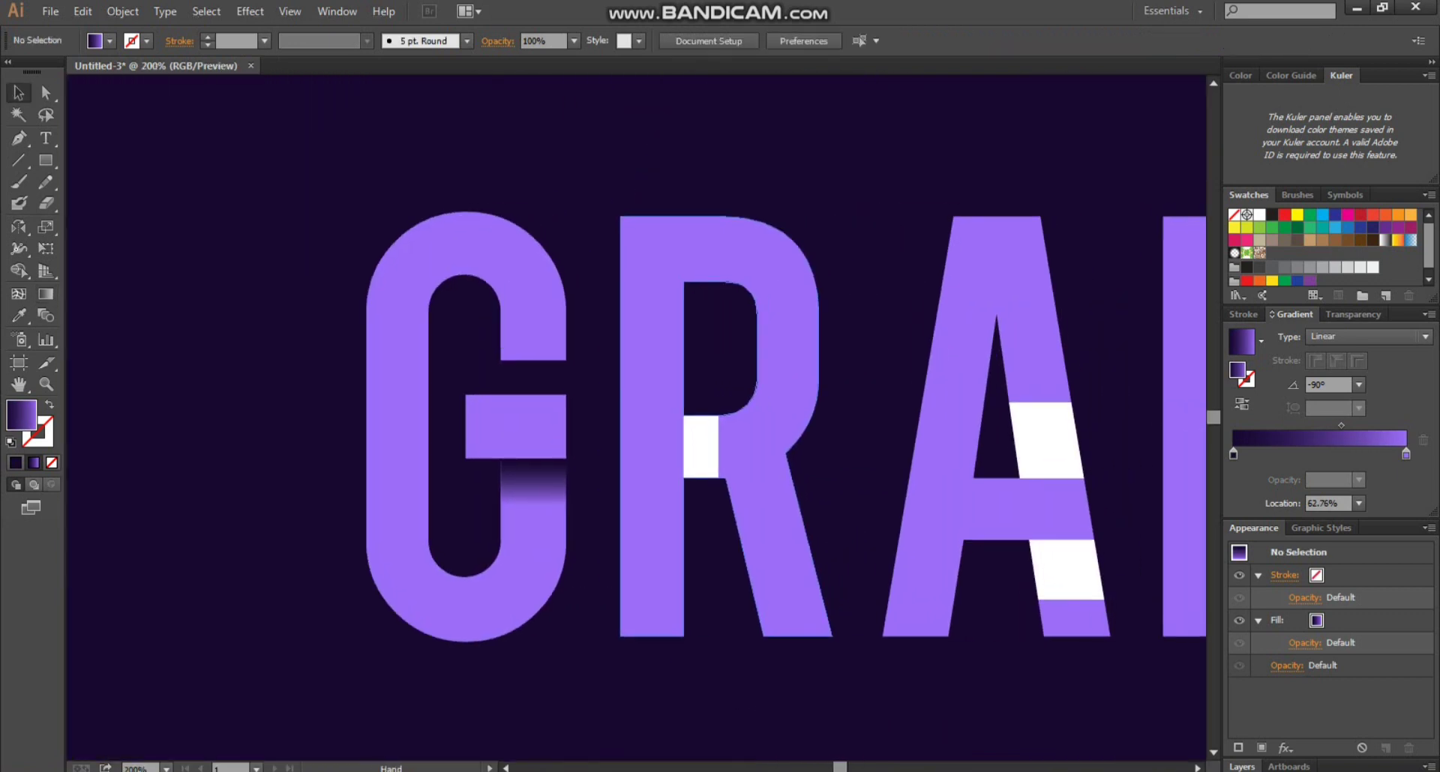
click(700, 447)
key(i)
click(532, 480)
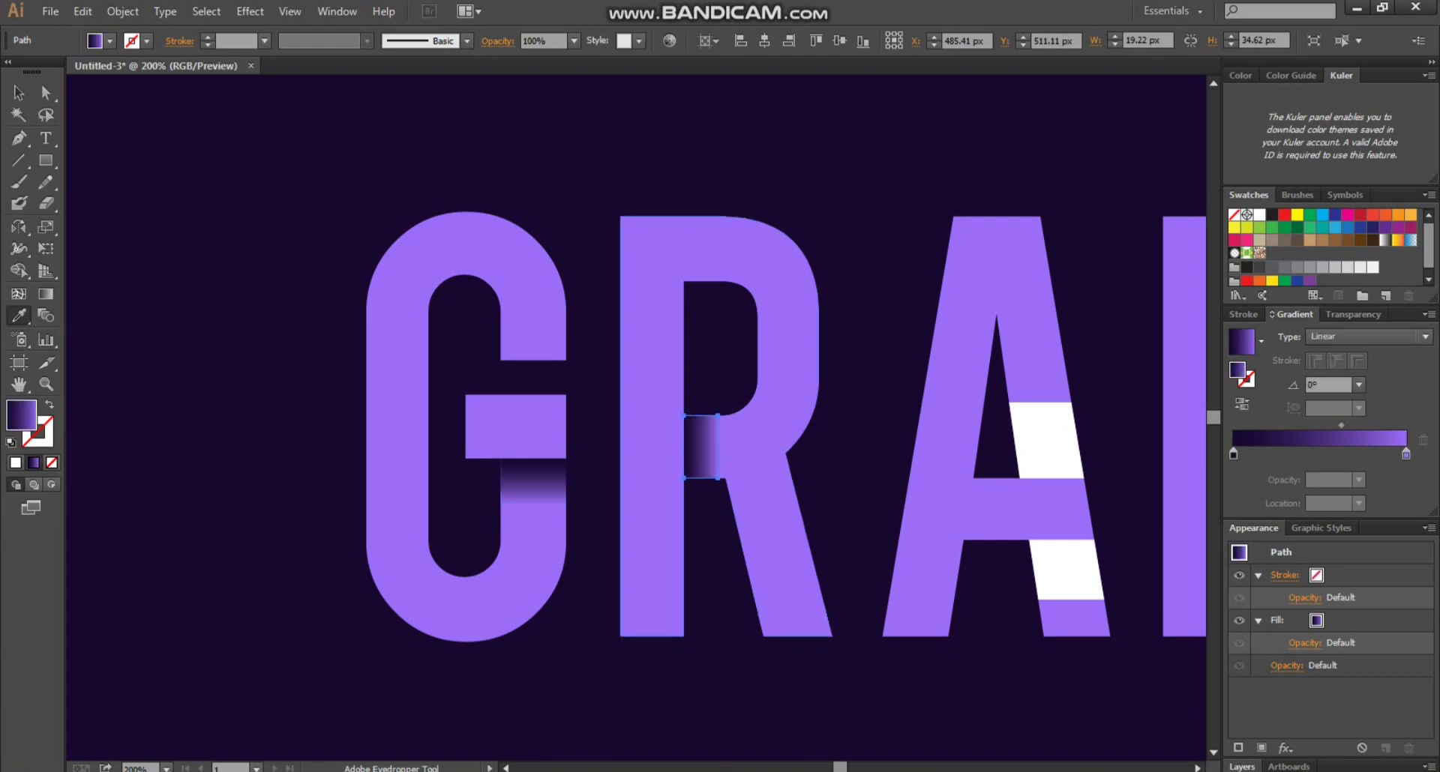
drag(528, 354, 867, 554)
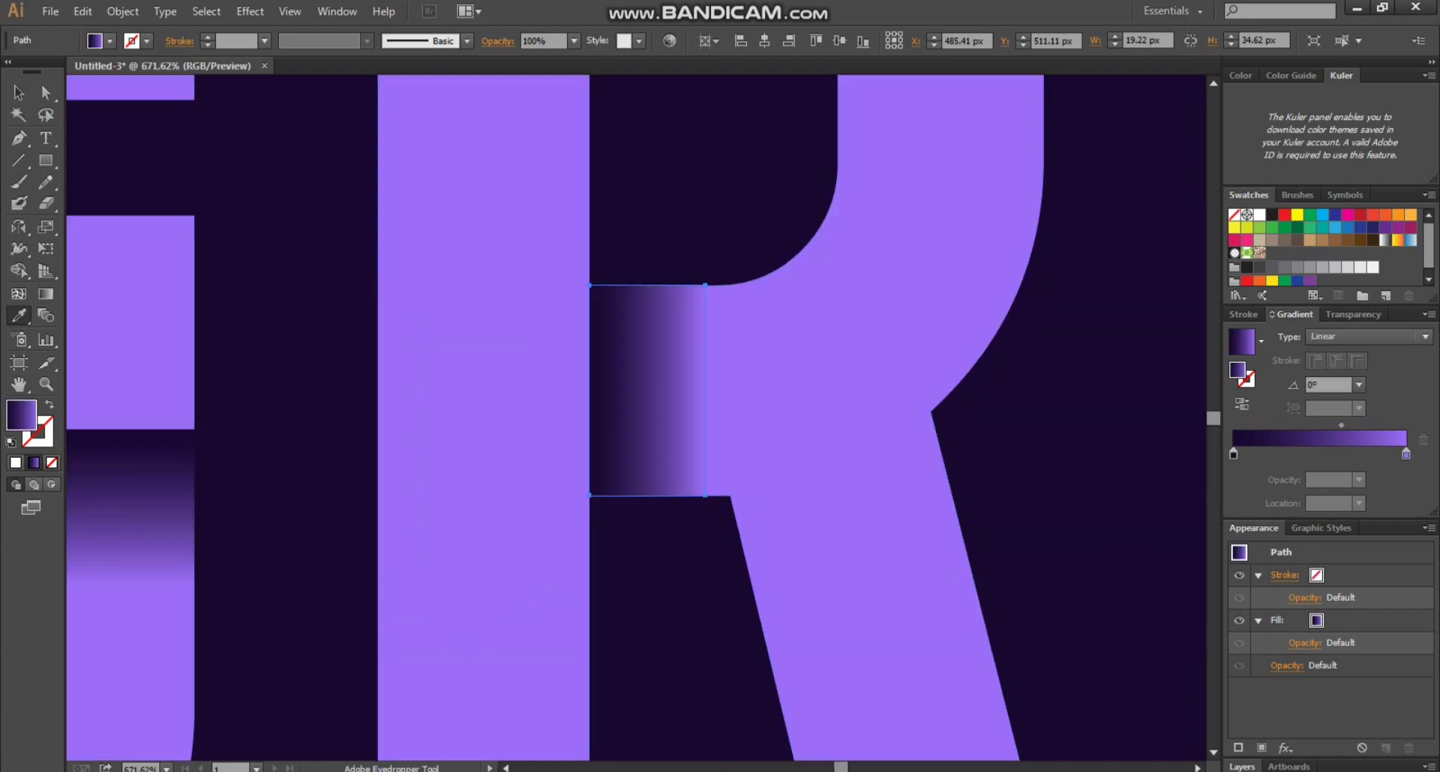
key(v)
key(ctrl+shift+a)
Step: Copy the R block's gradient onto the upper white block in the A's right leg
scroll(676, 567, down, 3)
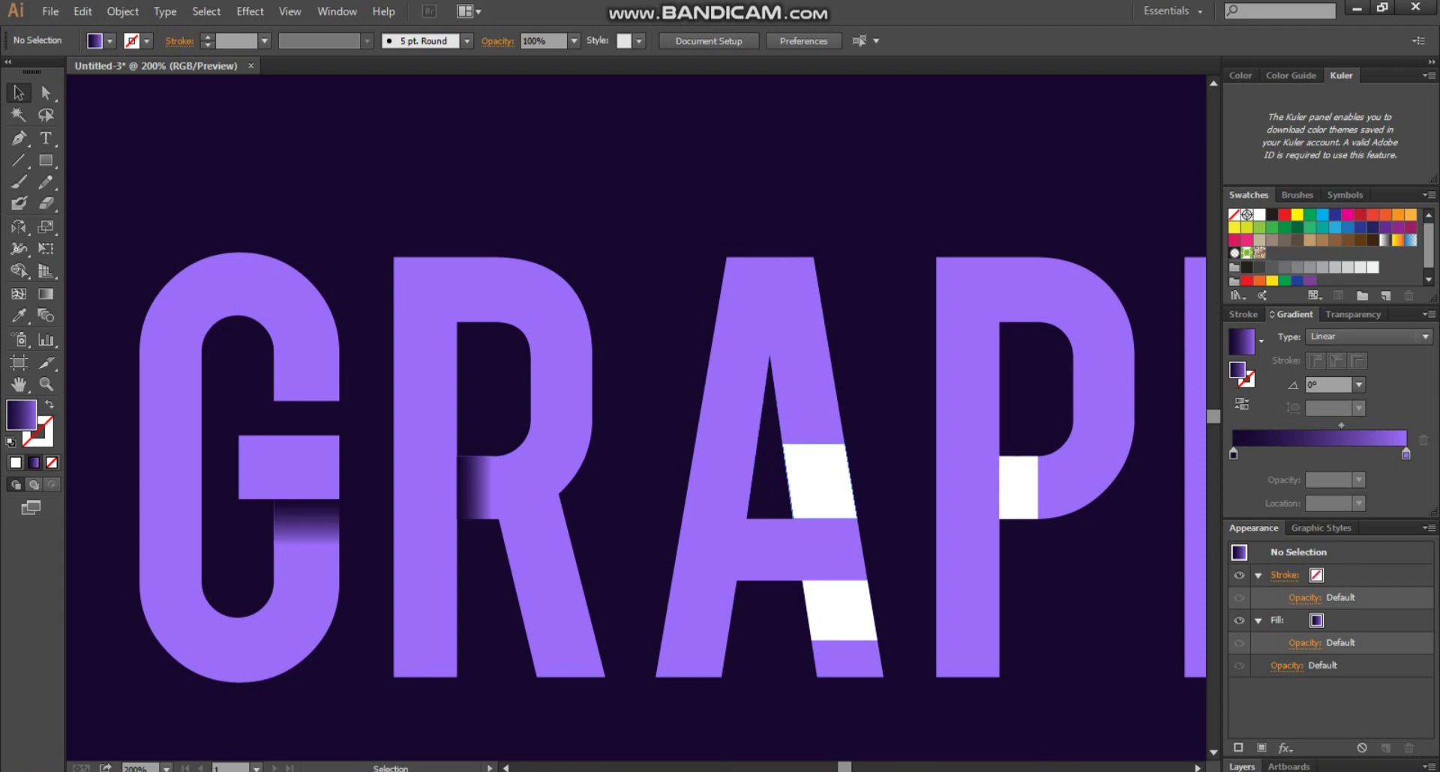
click(819, 481)
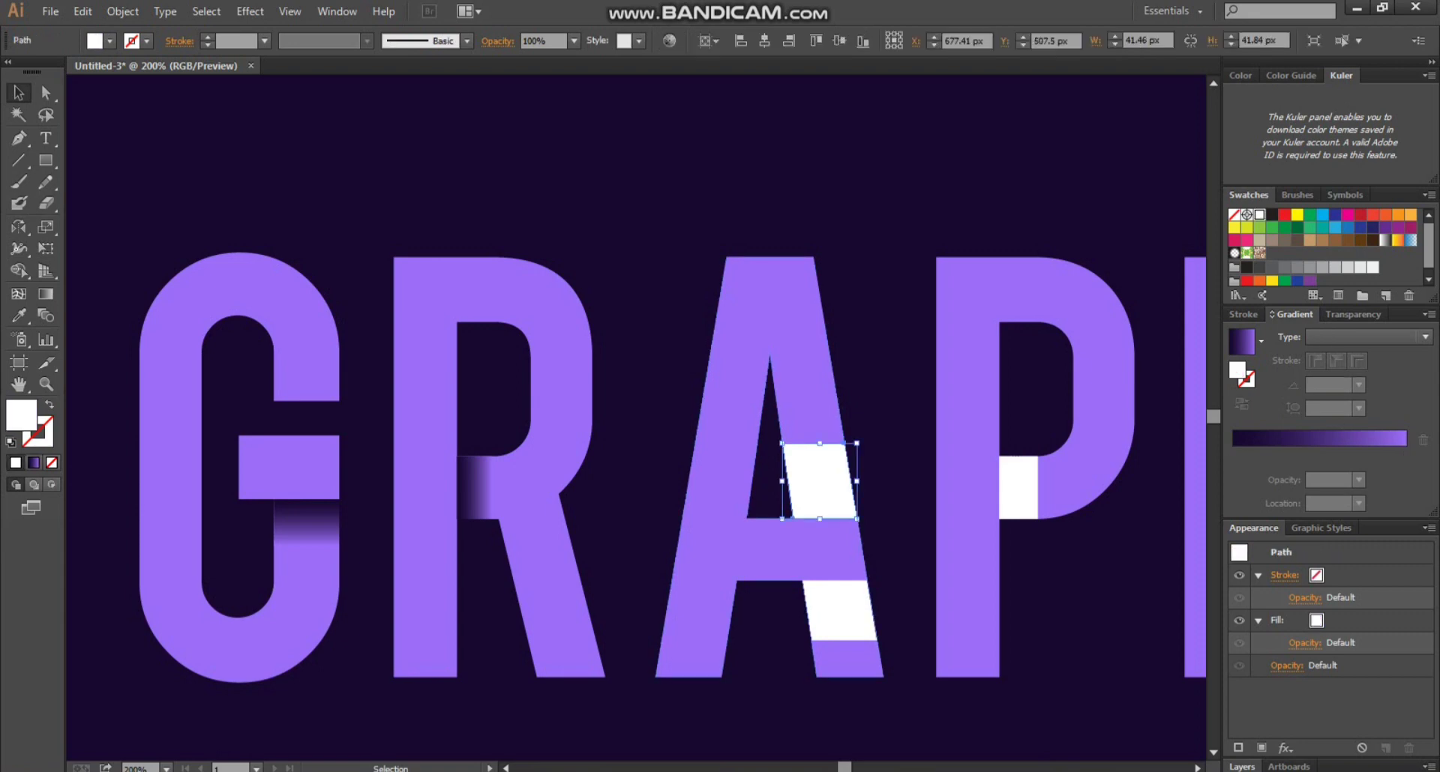
key(i)
click(474, 487)
key(v)
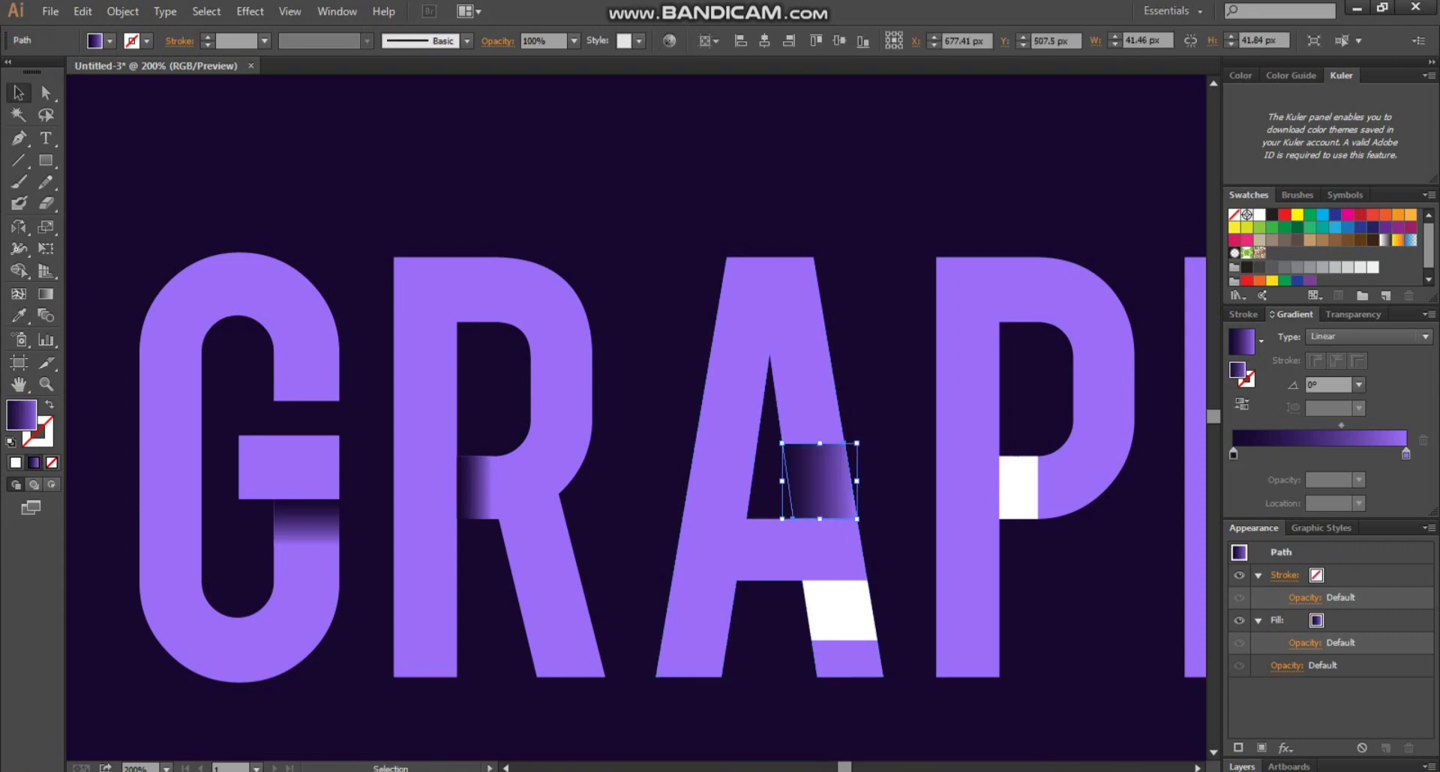
Step: Angle the gradient of the A's upper block to about -79.9° along the leg and reverse its colours
drag(825, 502, 820, 504)
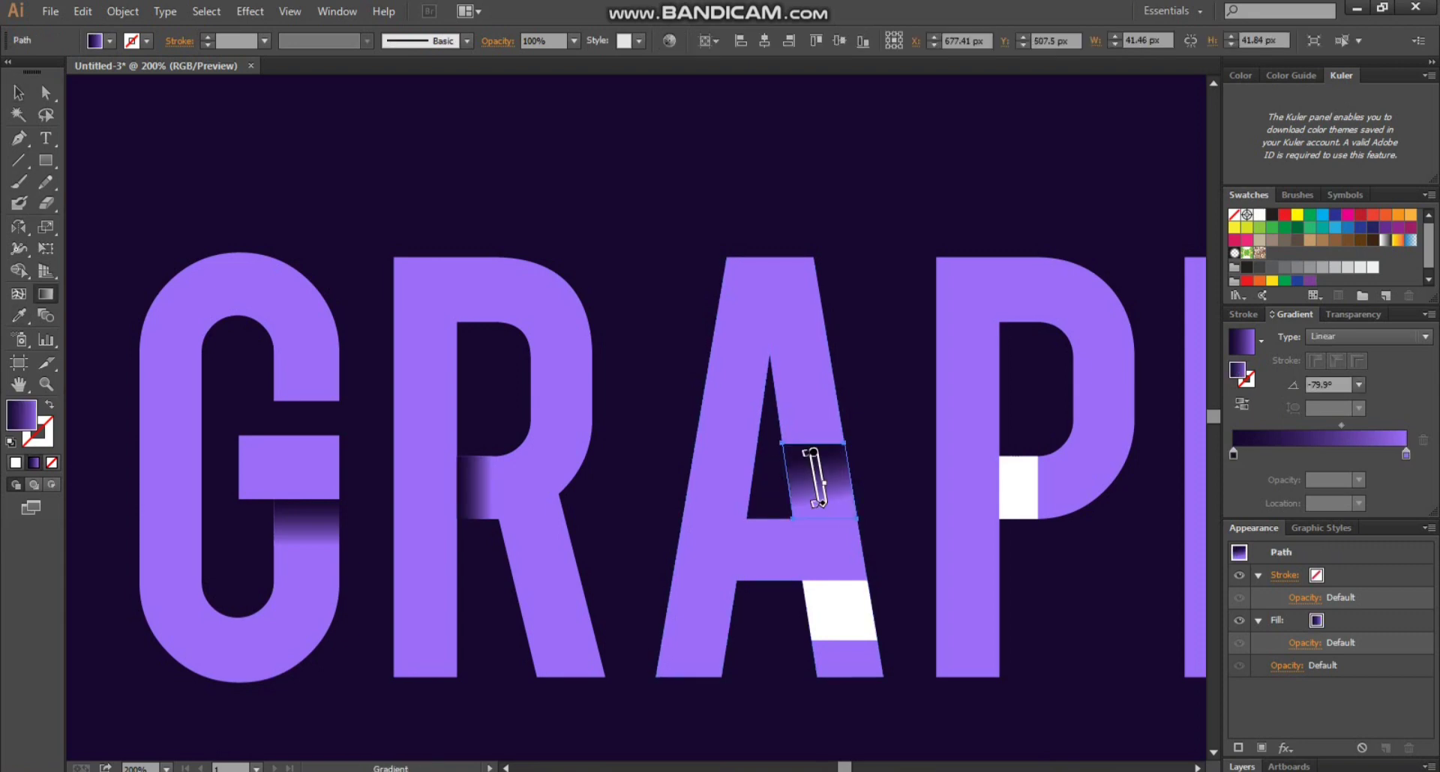
click(1241, 404)
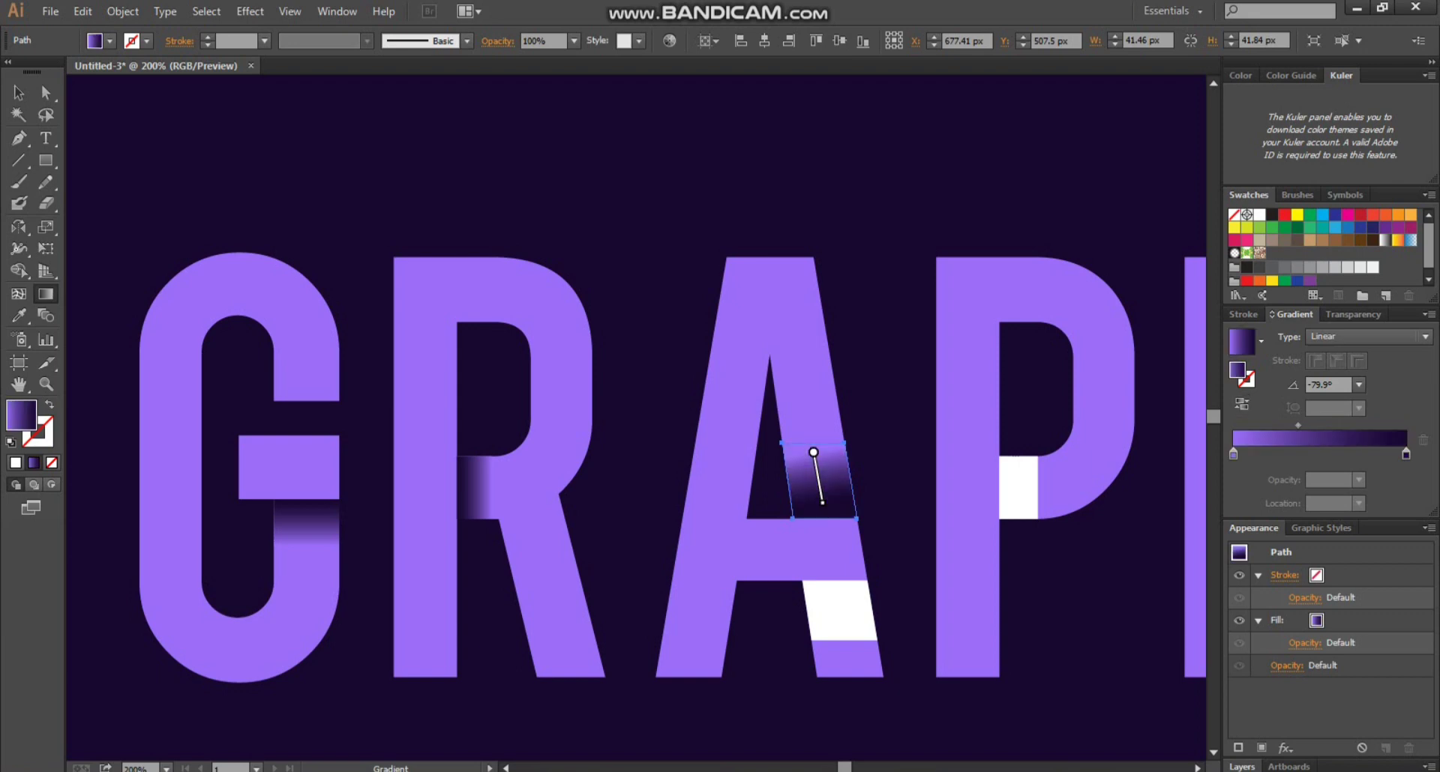
key(v)
Step: Copy the upper block's purple gradient onto the lower white block in the A's right leg
click(840, 611)
key(i)
click(823, 486)
Step: Angle the gradient of the A's lower block to about -75°, reverse its colours and deselect it
key(g)
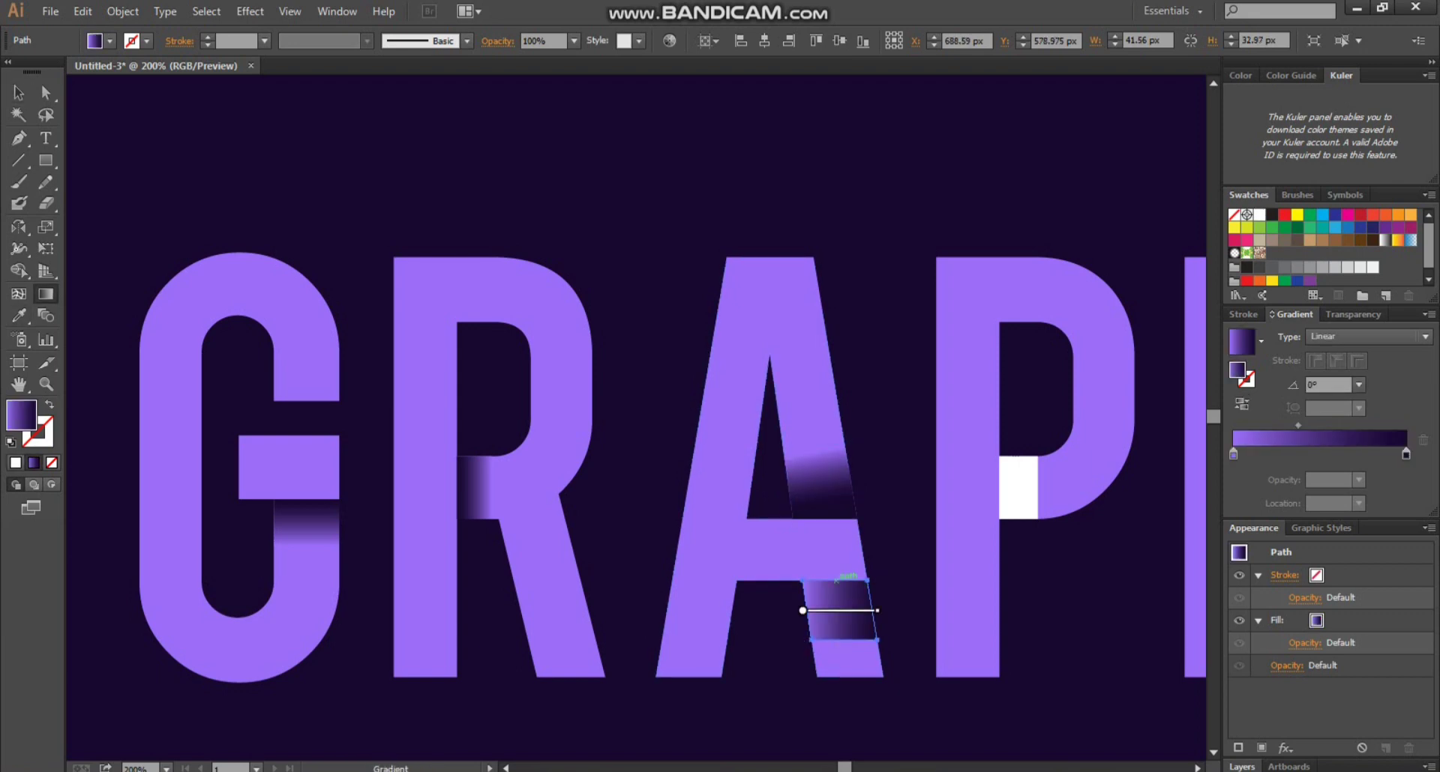
drag(845, 623, 843, 619)
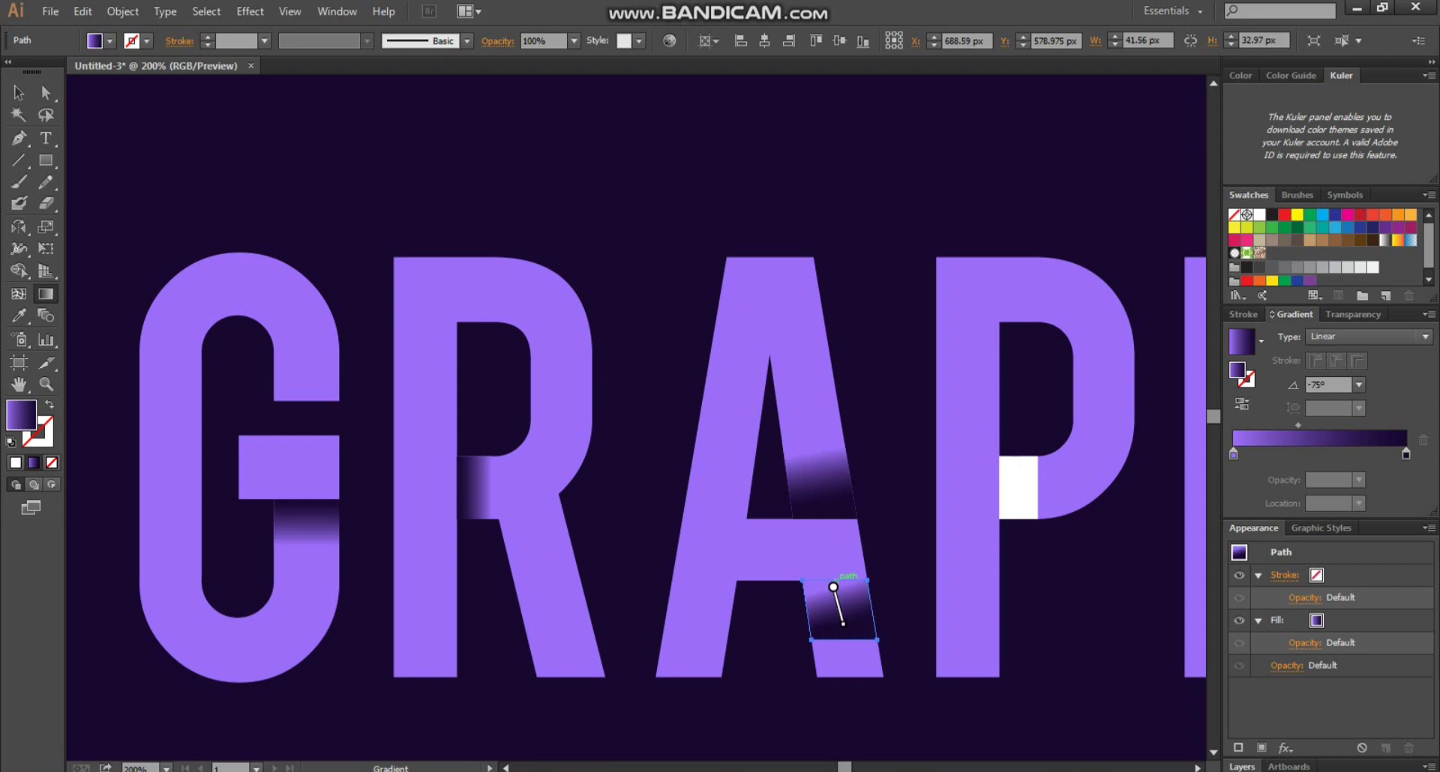
click(1242, 404)
key(v)
click(1092, 598)
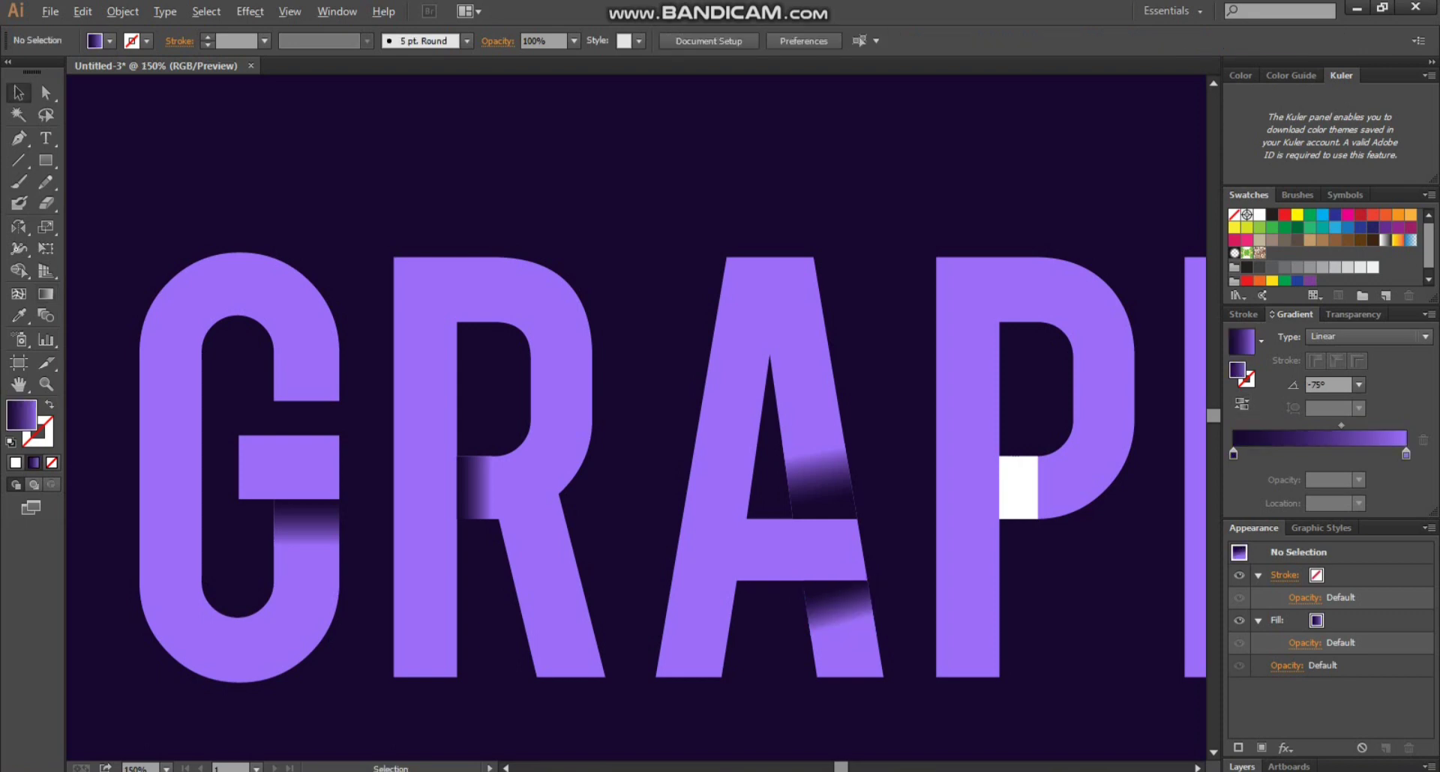
Step: Copy the A's upper block gradient onto the white block beside the P's stem
scroll(1092, 598, down, 2)
drag(1092, 598, 843, 561)
key(ctrl+space)
drag(694, 379, 937, 590)
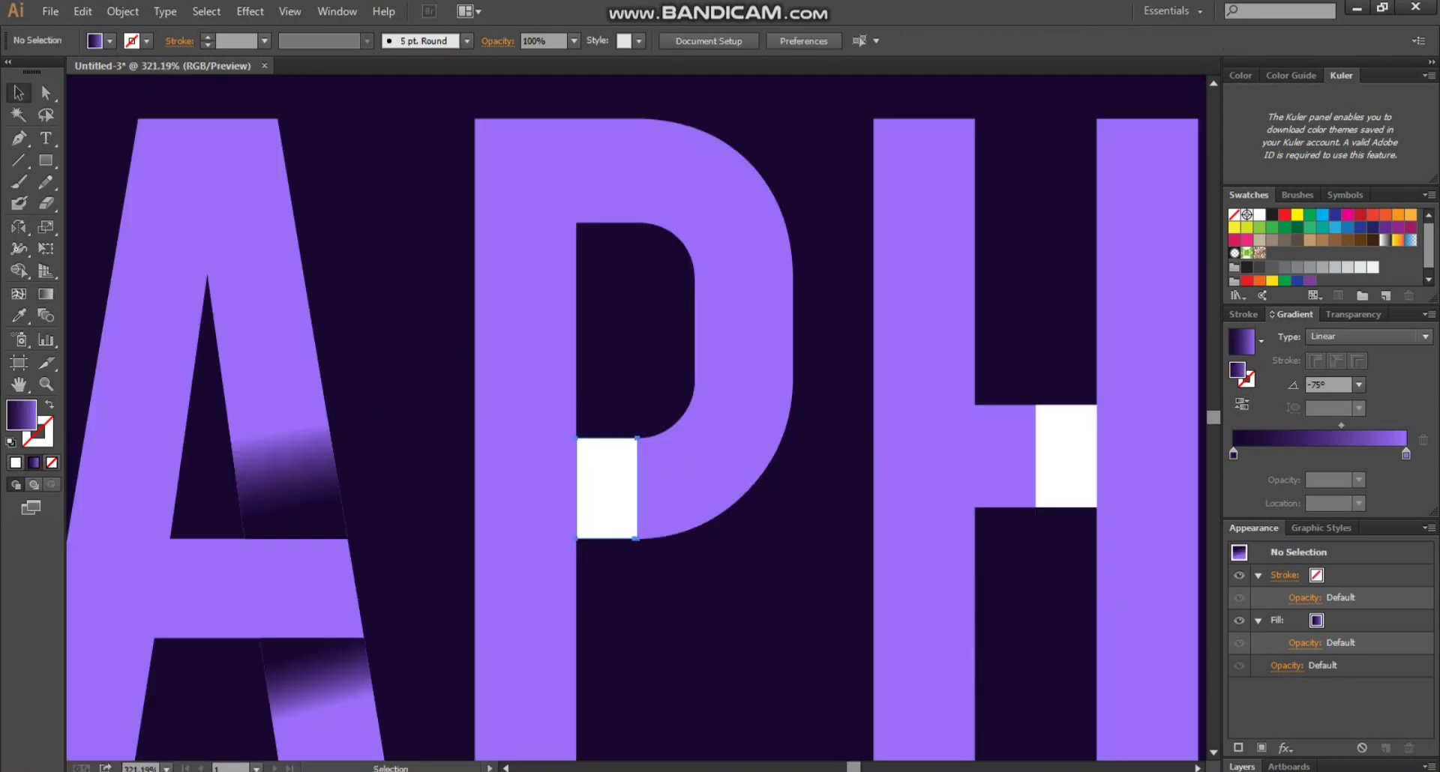
click(607, 488)
key(i)
click(288, 476)
Step: Shorten the P block's horizontal gradient and reverse it so the dark end meets the stem
key(g)
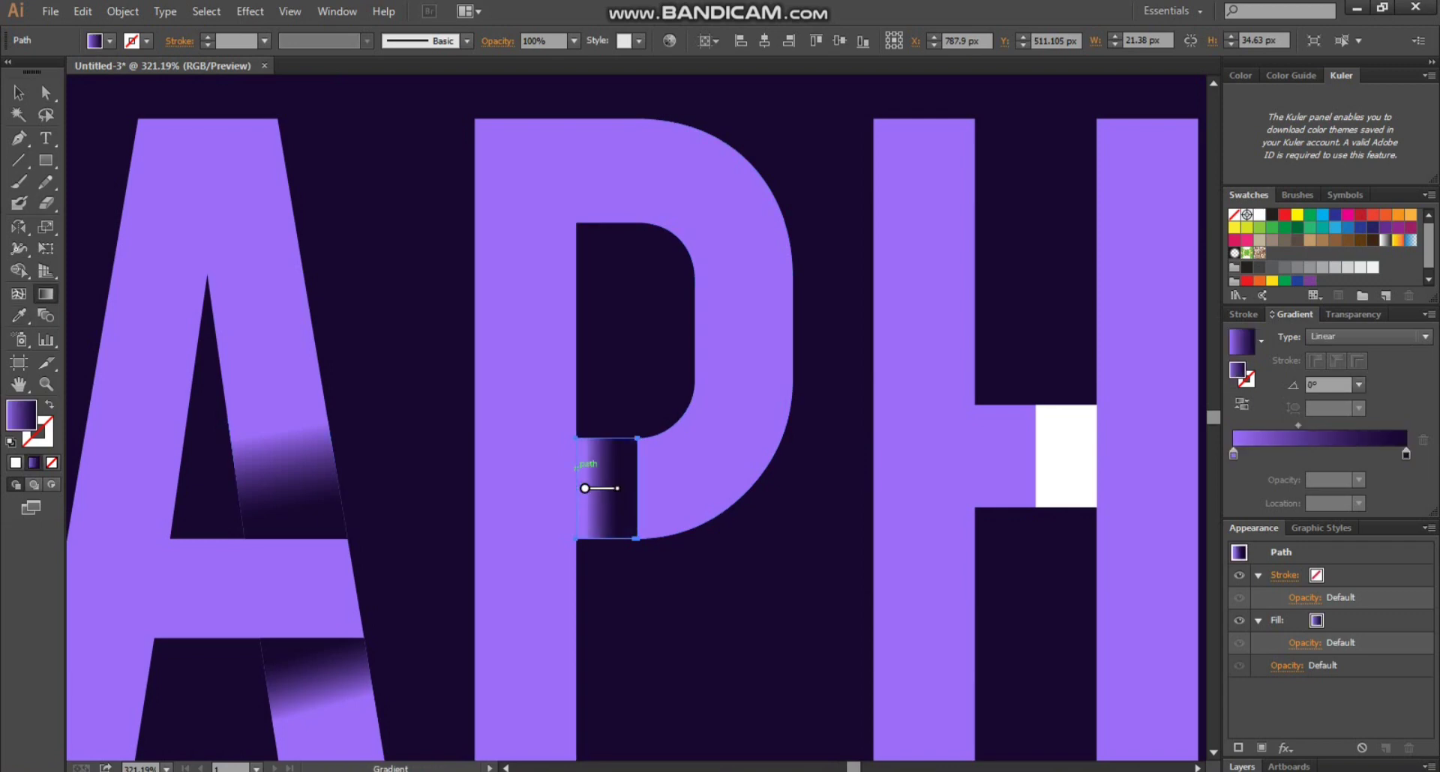
click(1241, 404)
key(v)
click(830, 563)
Step: Copy the P block's gradient onto the white block in the H's crossbar and reverse its colours
scroll(830, 562, down, 1)
drag(830, 562, 624, 530)
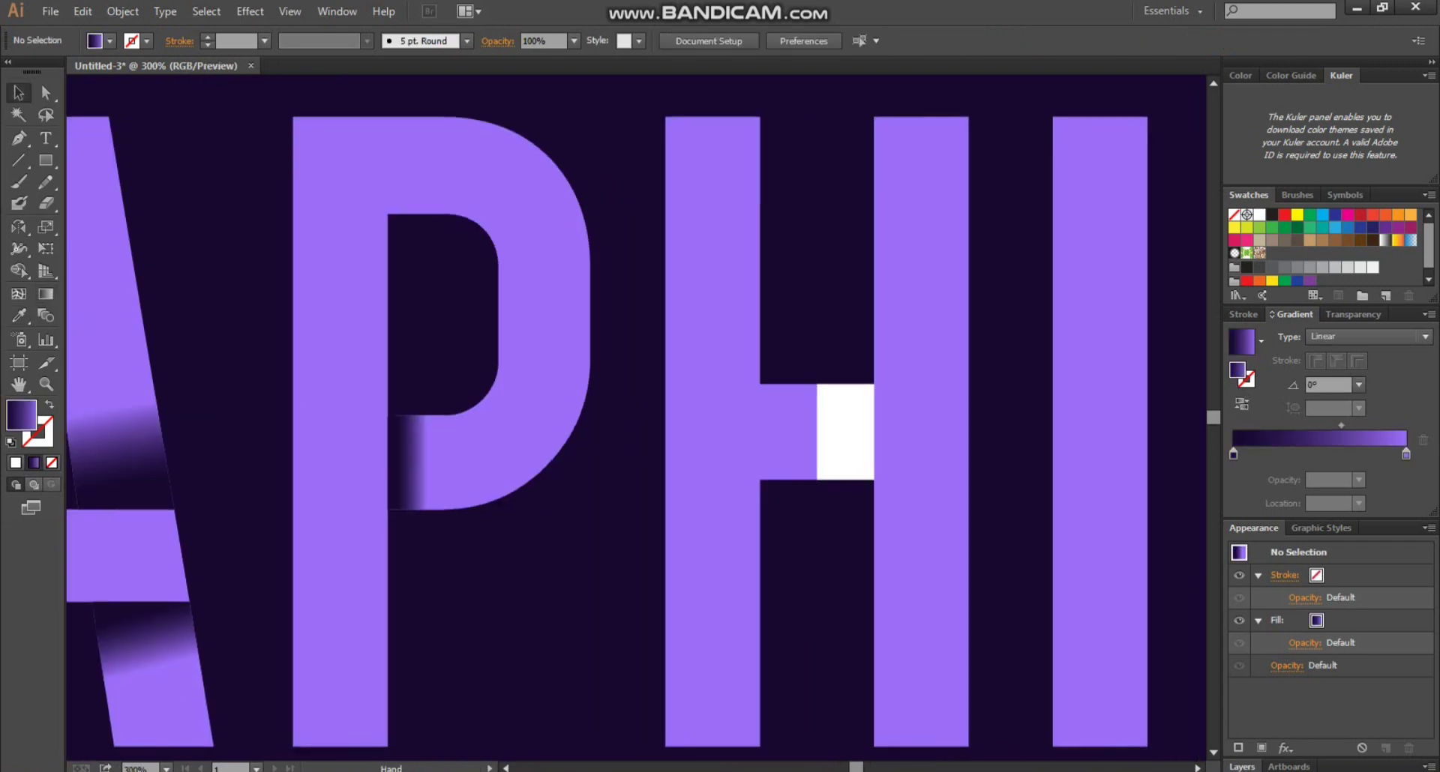
click(845, 432)
key(i)
click(416, 462)
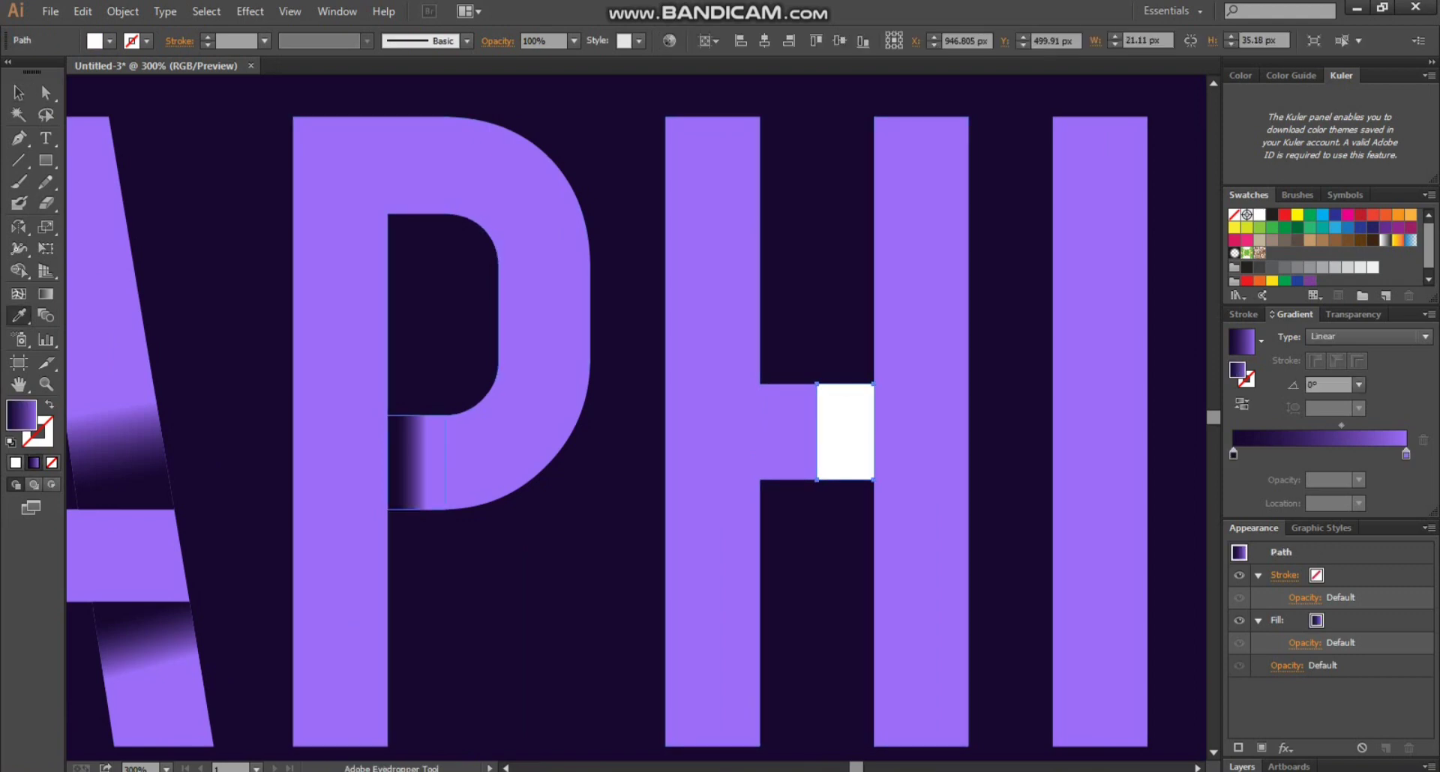
key(g)
click(1241, 404)
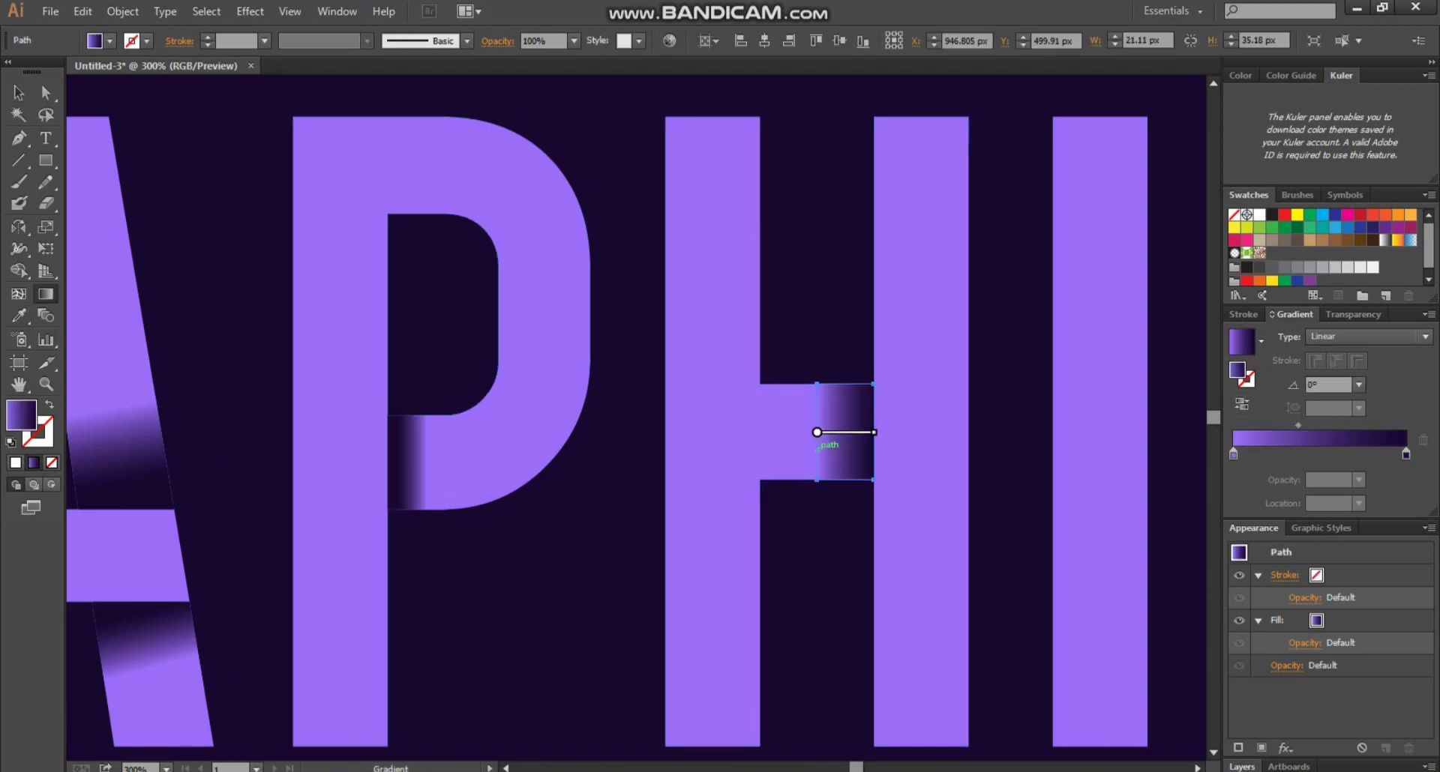
key(v)
click(442, 540)
Step: Copy the H block's gradient onto the white block at the top of the C and deselect it
scroll(442, 525, down, 2)
mouse_move(442, 525)
mouse_down()
mouse_move(467, 514)
mouse_move(437, 513)
mouse_up()
click(898, 334)
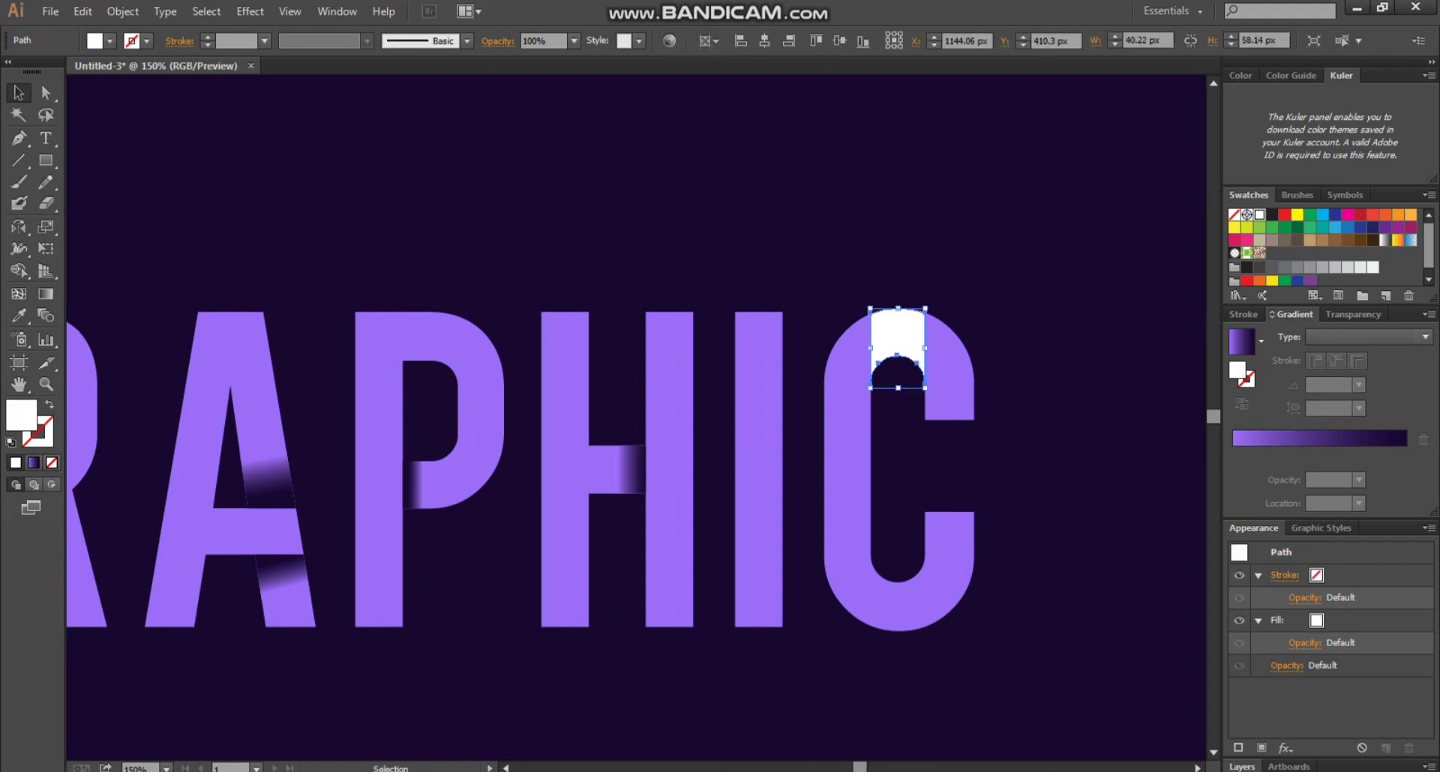
key(i)
click(630, 470)
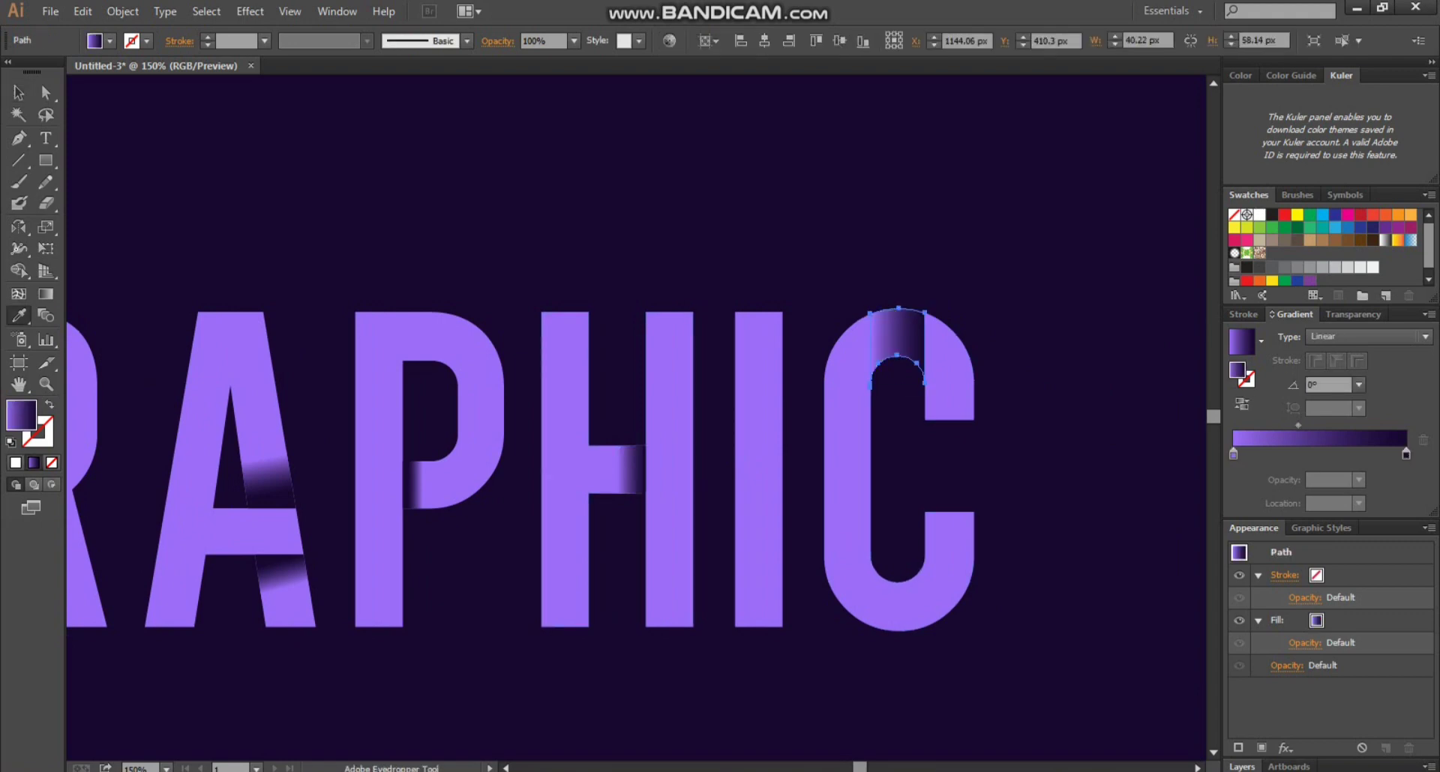
key(v)
click(1035, 456)
scroll(1035, 456, down, 1)
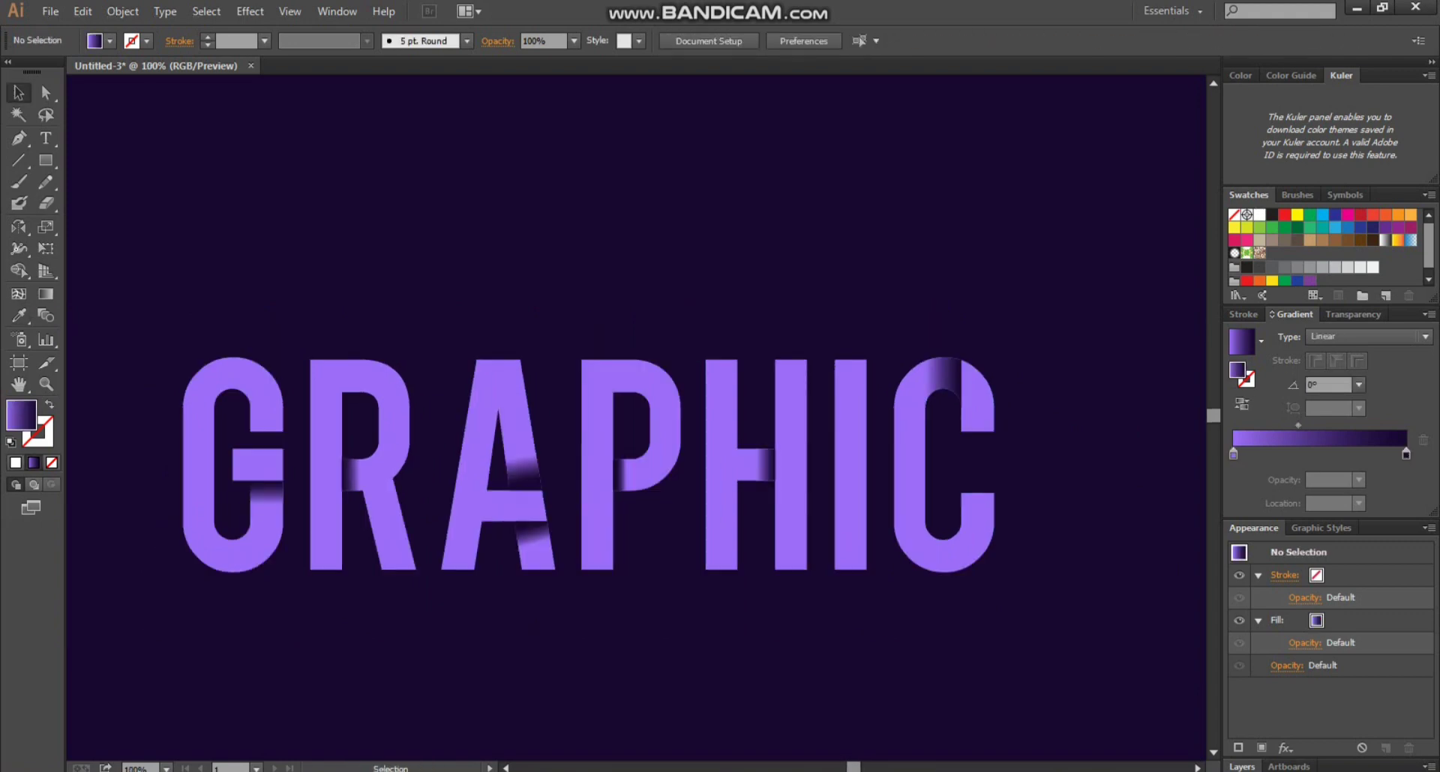
drag(567, 403, 1015, 660)
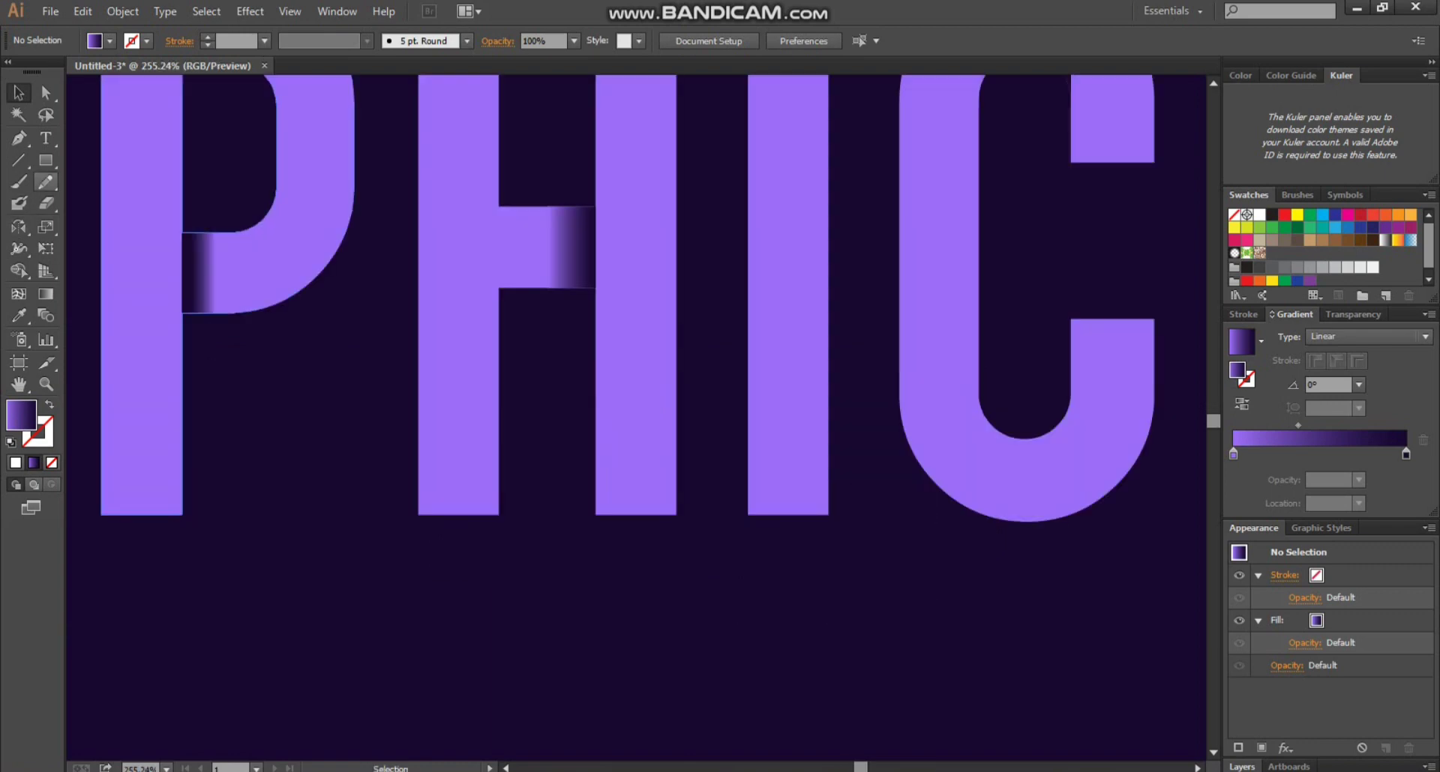
click(45, 160)
scroll(704, 444, down, 2)
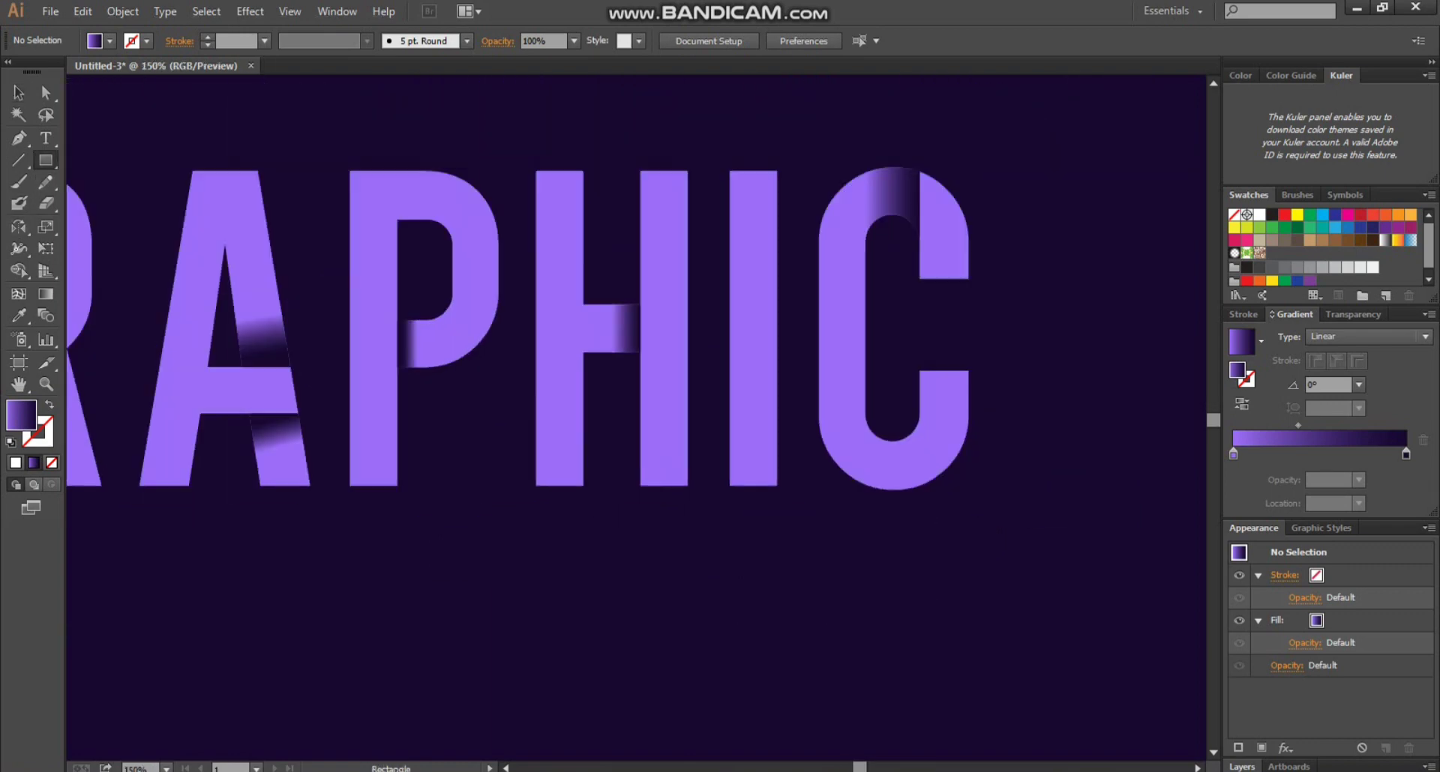
scroll(704, 444, down, 1)
drag(569, 472, 665, 467)
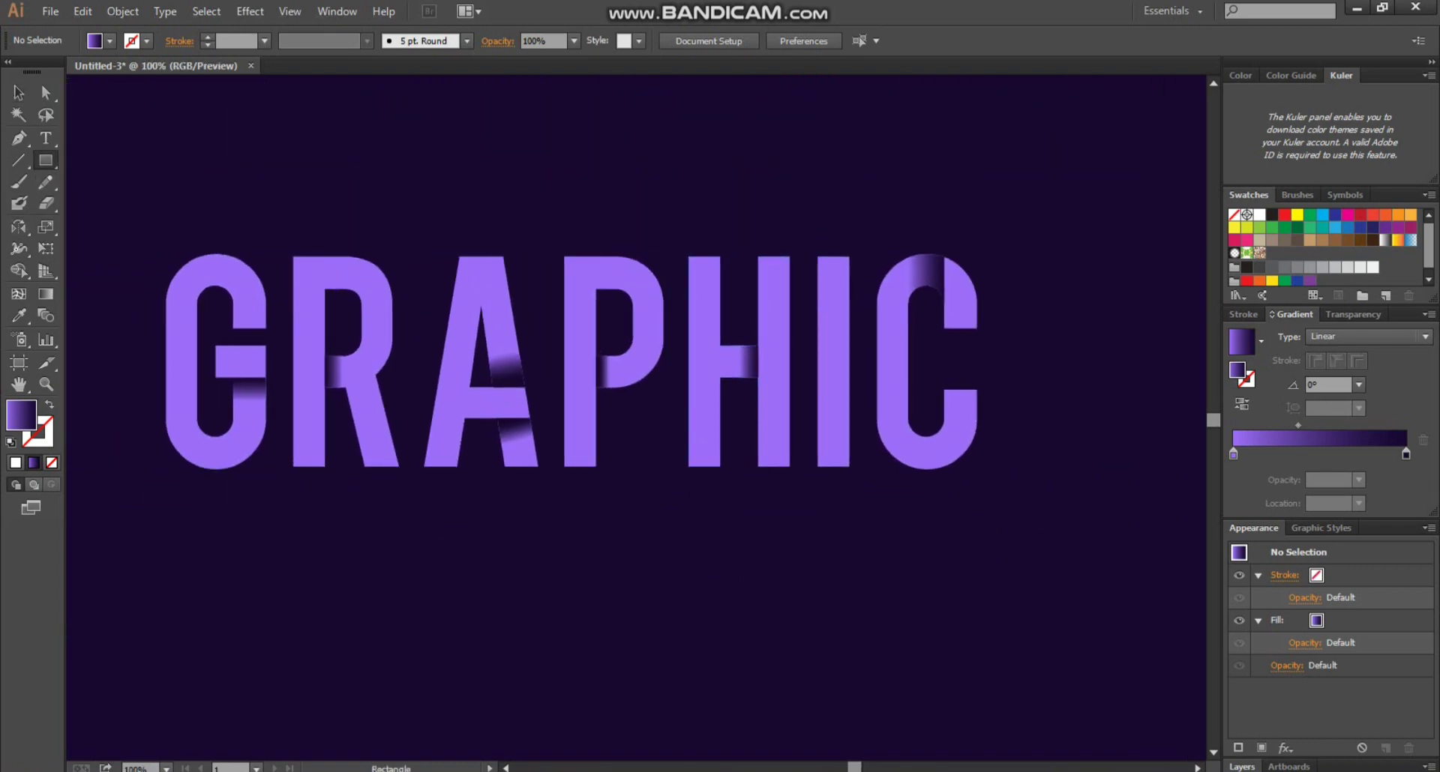
Step: Extend the P's stem and the H's left leg downward until they are 291.99 px tall
key(a)
drag(644, 477, 565, 451)
key(shift+Down)
key(shift+Down)
key(shift+Down)
key(shift+Down)
key(shift+Down)
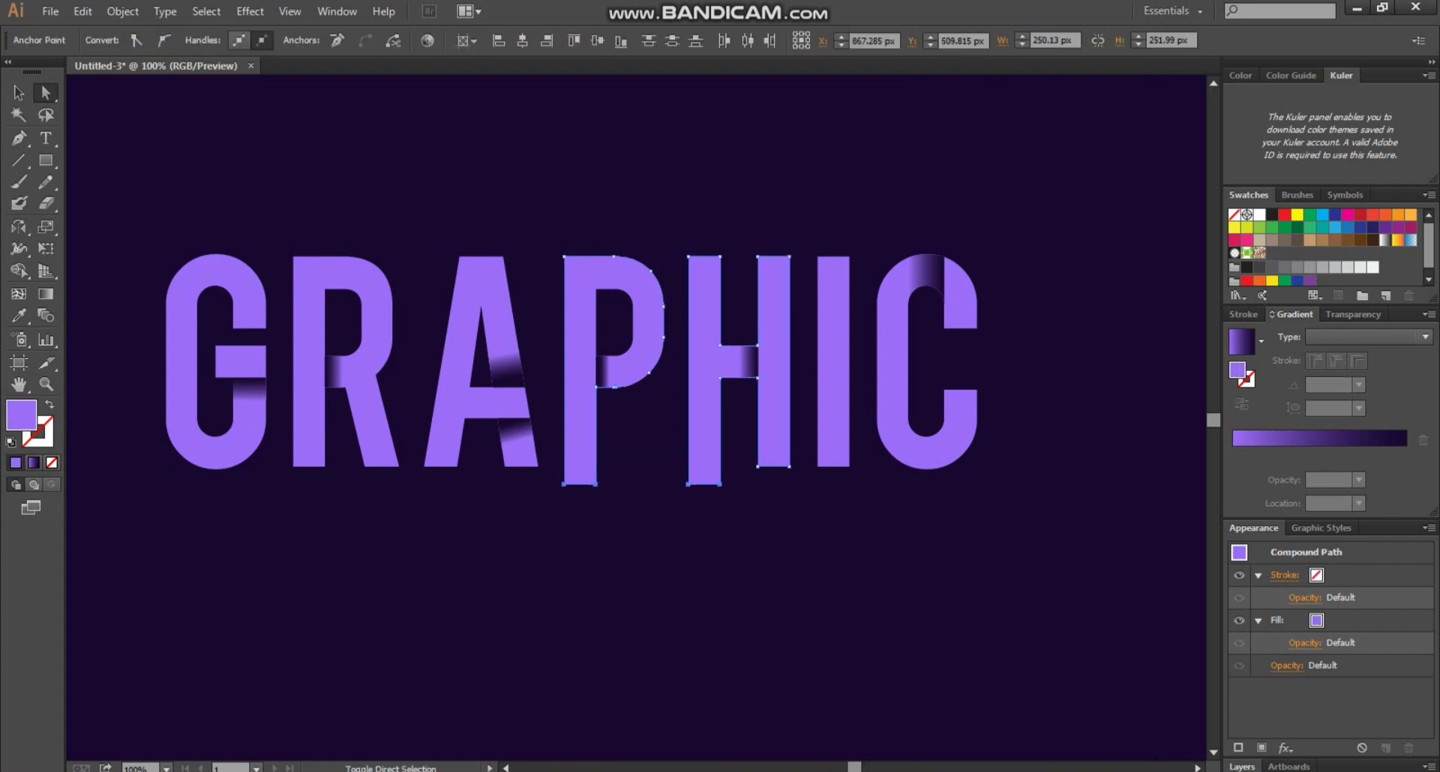
key(shift+Down)
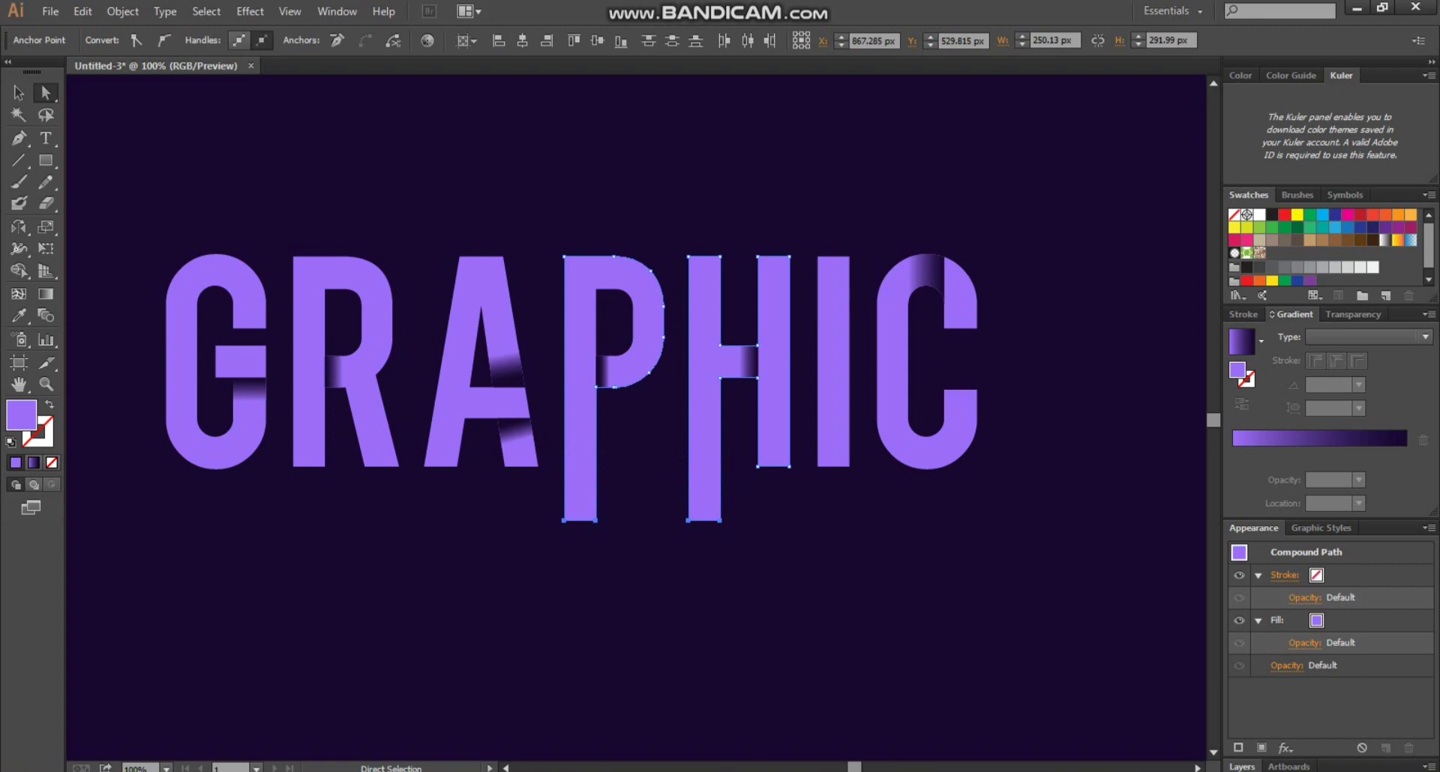
Step: Extend the lower end of the I downward to a height of 291.99 px and deselect it
drag(859, 484, 810, 446)
key(shift+Down)
key(shift+Down)
key(shift+Down)
key(shift+Down)
key(shift+Down)
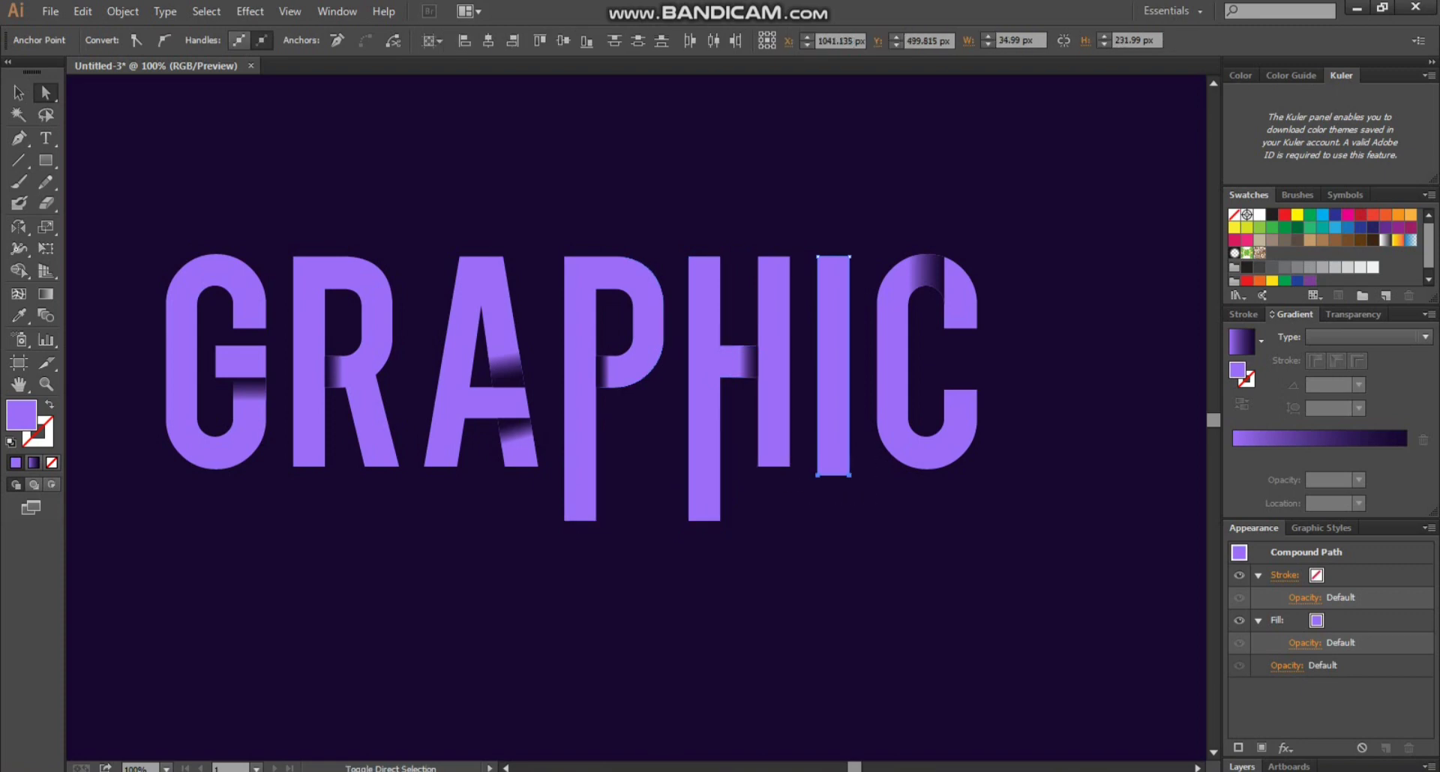
key(v)
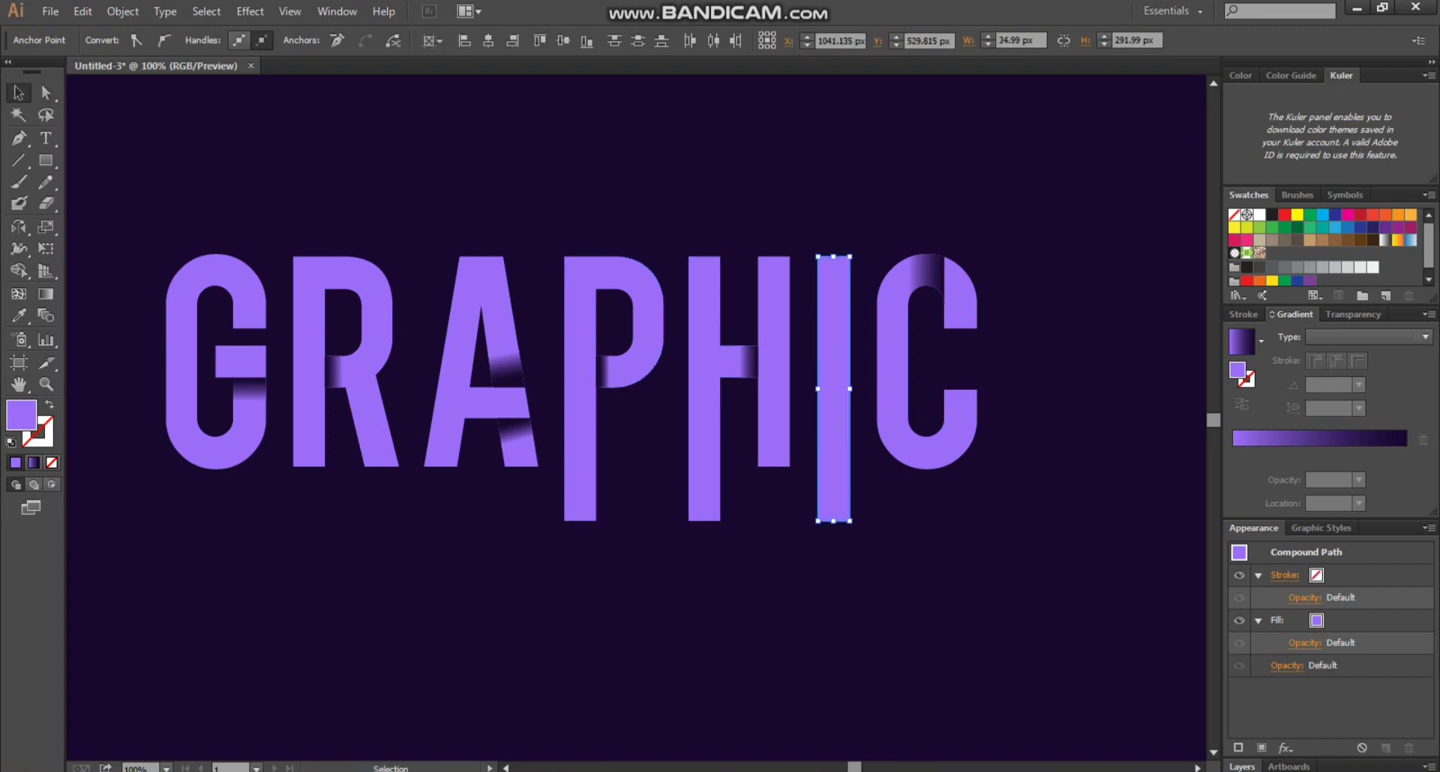
key(ctrl+shift+a)
Step: Draw a rectangle across the extended lower ends of the P, H and I
key(ctrl+space)
drag(338, 342, 701, 524)
click(46, 161)
key(space)
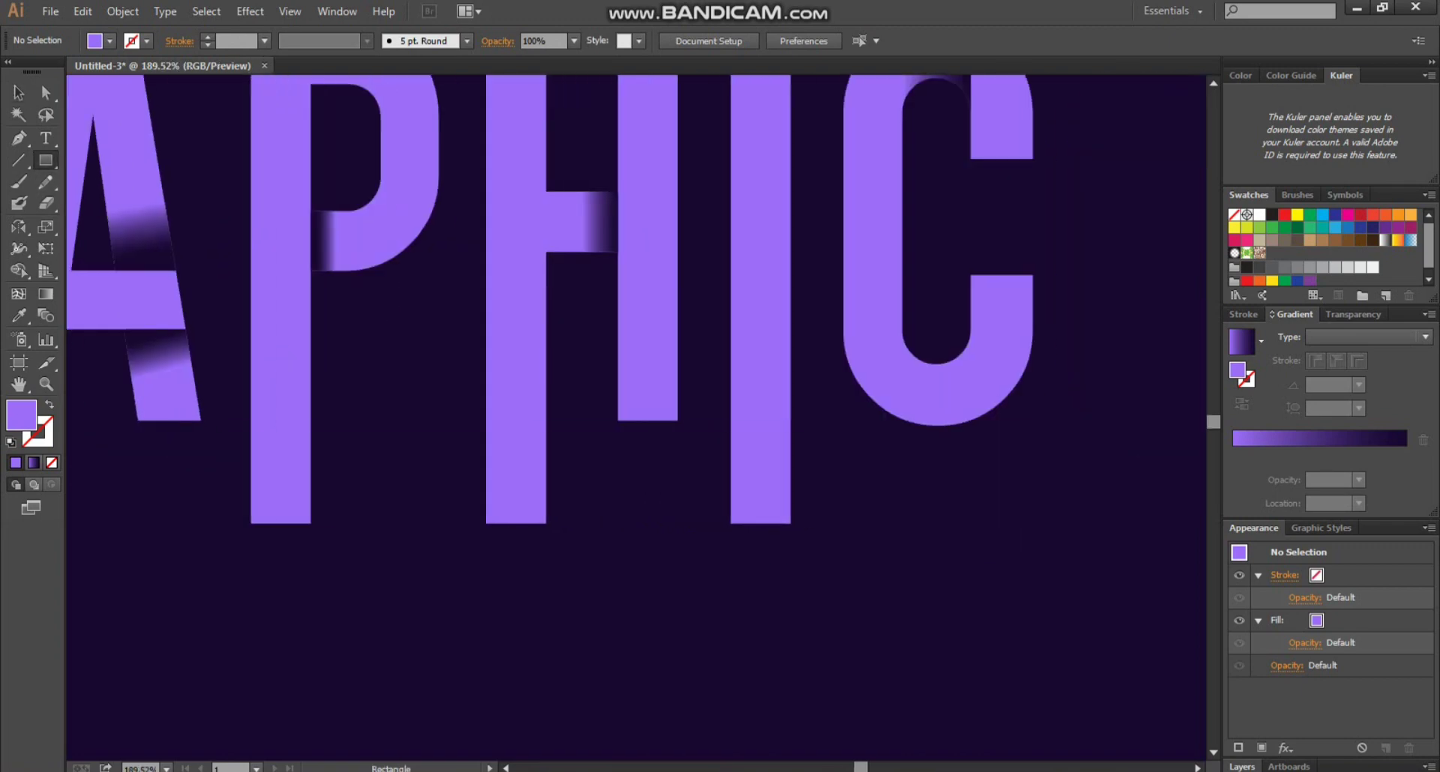
mouse_move(231, 433)
mouse_down()
mouse_move(813, 517)
mouse_move(814, 555)
mouse_move(855, 593)
mouse_move(244, 446)
mouse_up()
Step: Split off the three extended ends with the Shape Builder and remove the leftover parts of the rectangle
key(v)
click(19, 270)
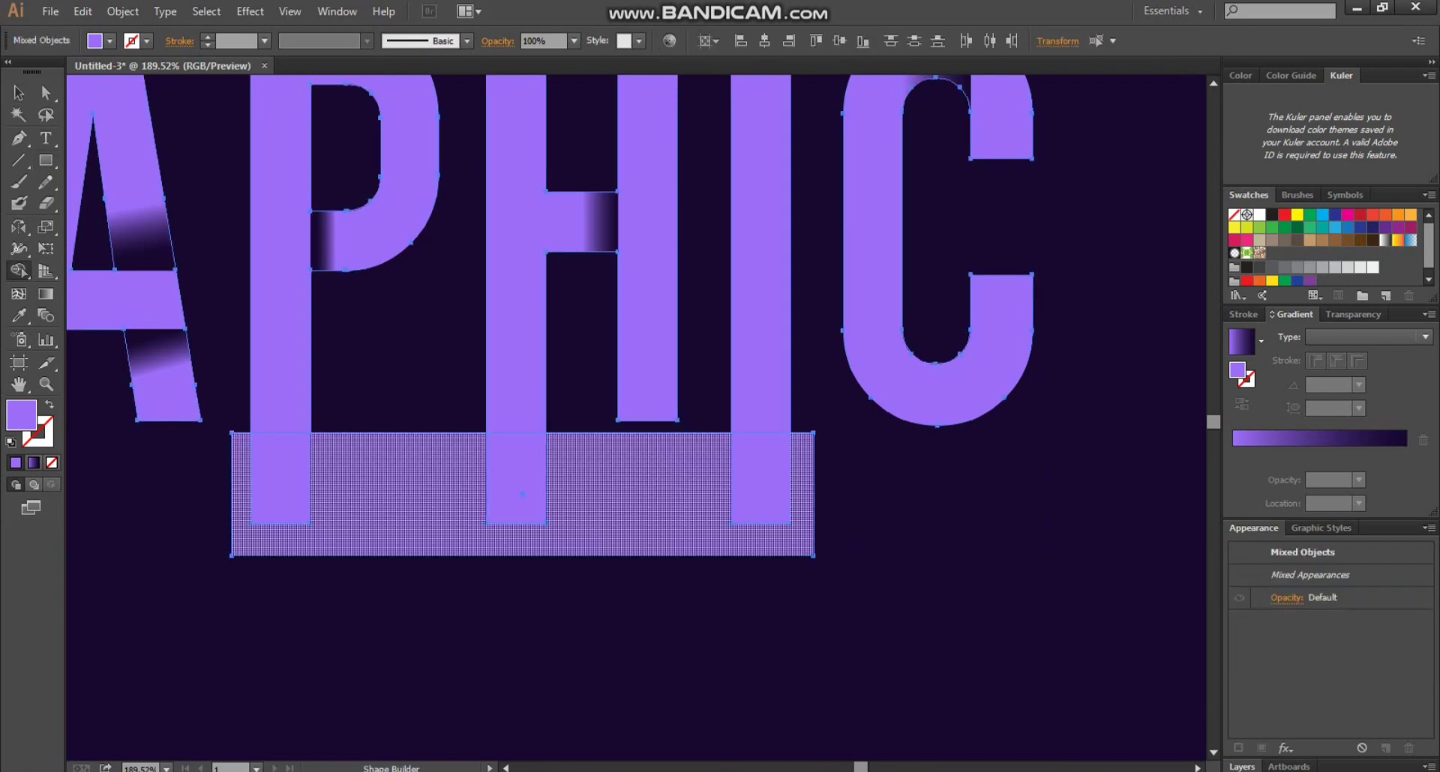
alt+click(398, 480)
key(v)
click(397, 480)
Step: Apply the P block's gradient to the separated lower ends of the P, H and I, and deselect them
click(281, 478)
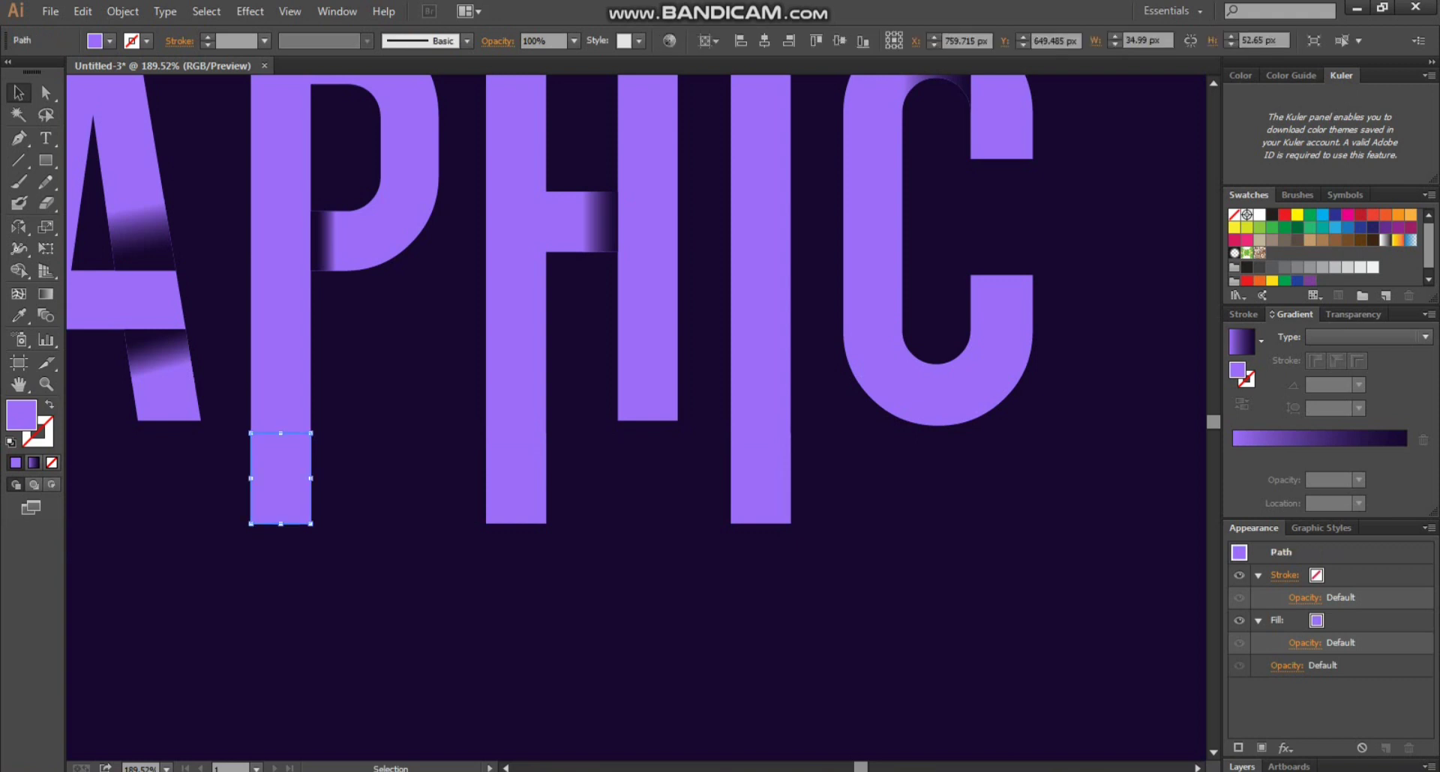
shift+click(516, 479)
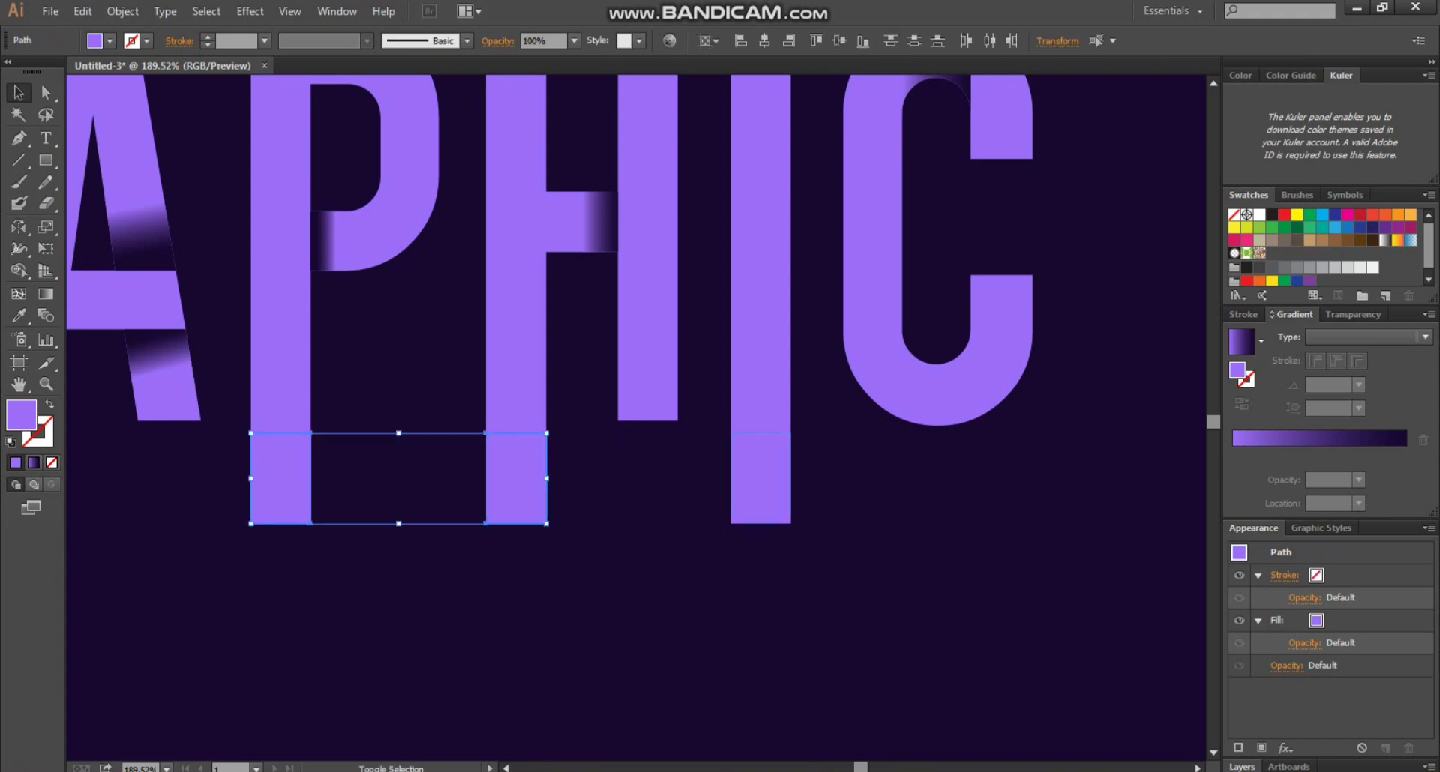
shift+click(759, 479)
key(i)
click(327, 240)
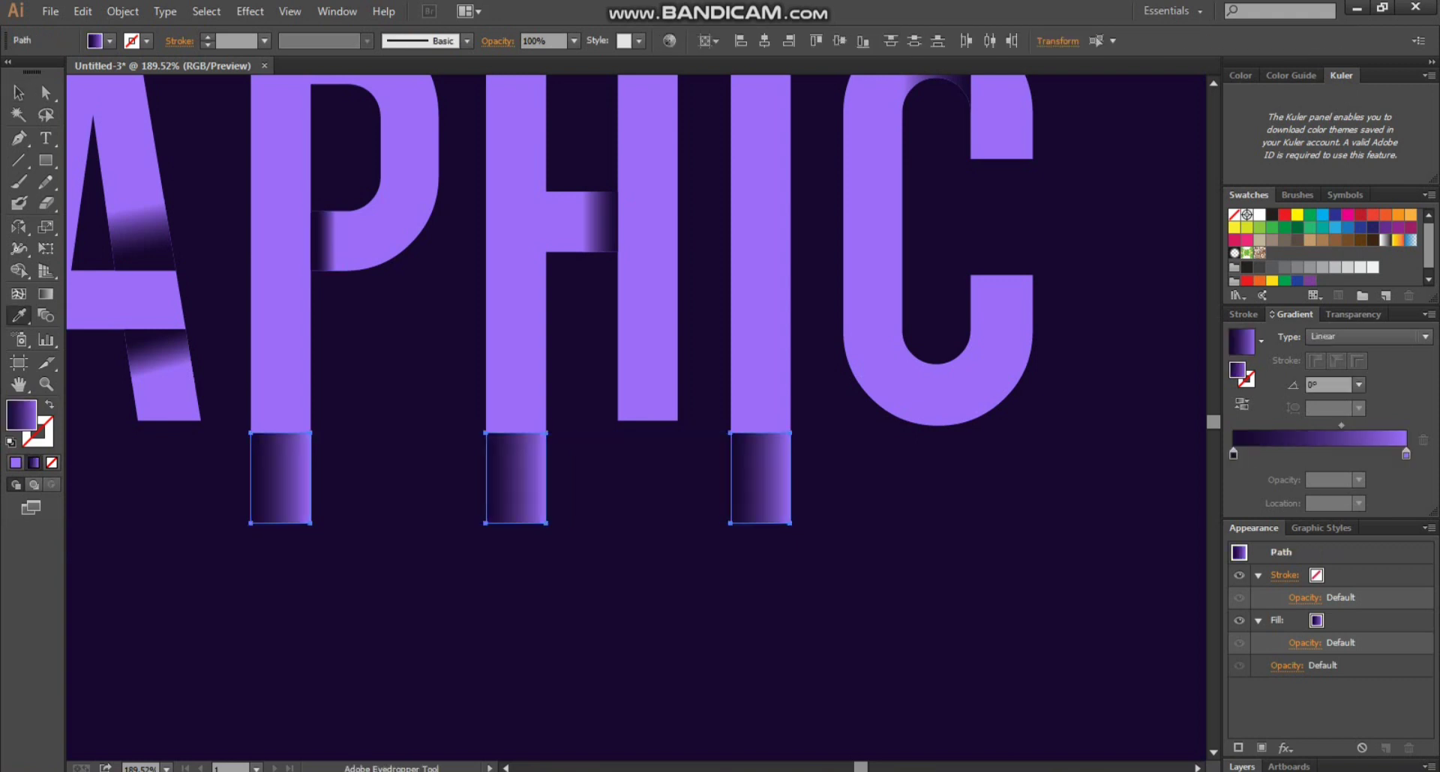
key(v)
click(377, 471)
Step: Set the gradient on the P's lower end to -90°, spanning only its upper part, and reverse its colours
click(306, 456)
key(g)
drag(287, 478, 287, 433)
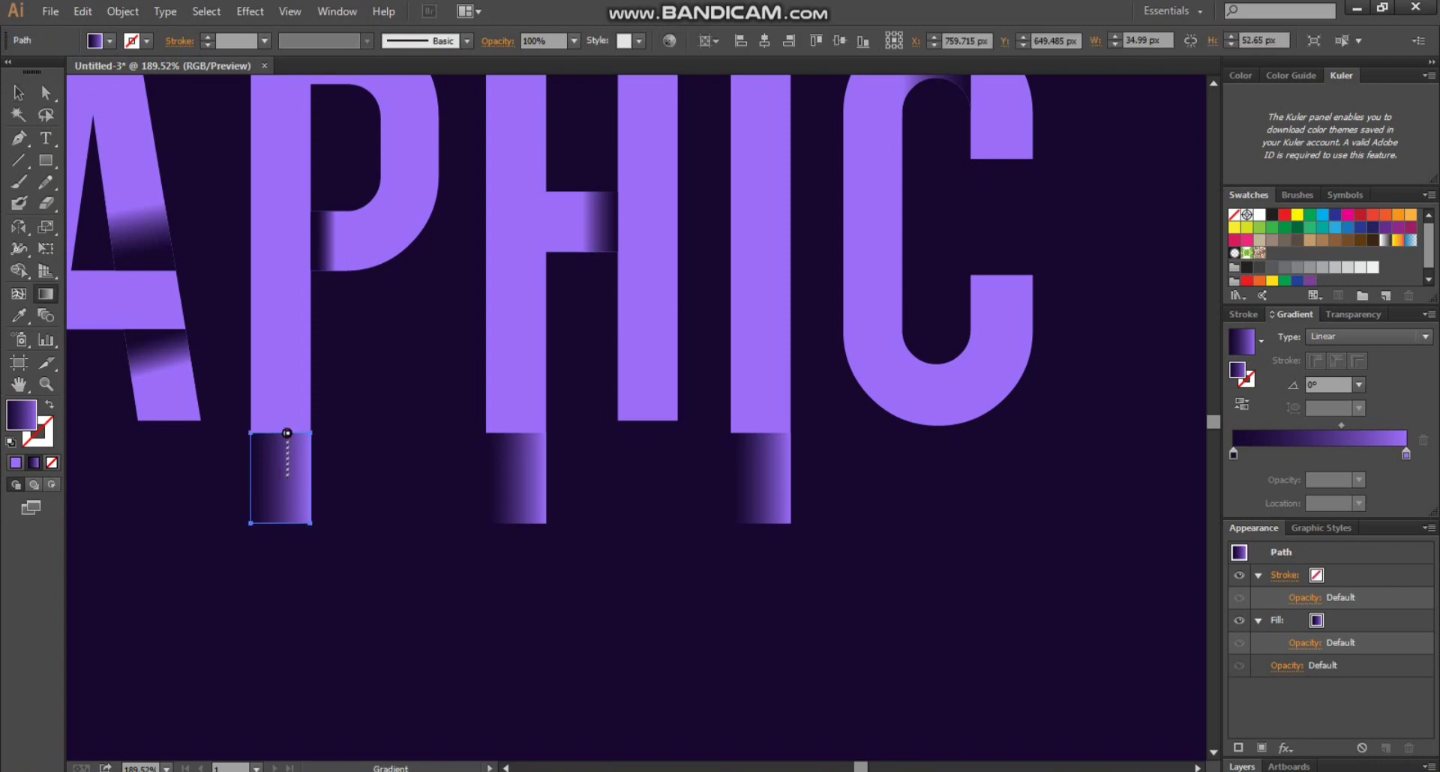
drag(287, 489, 281, 489)
click(1241, 404)
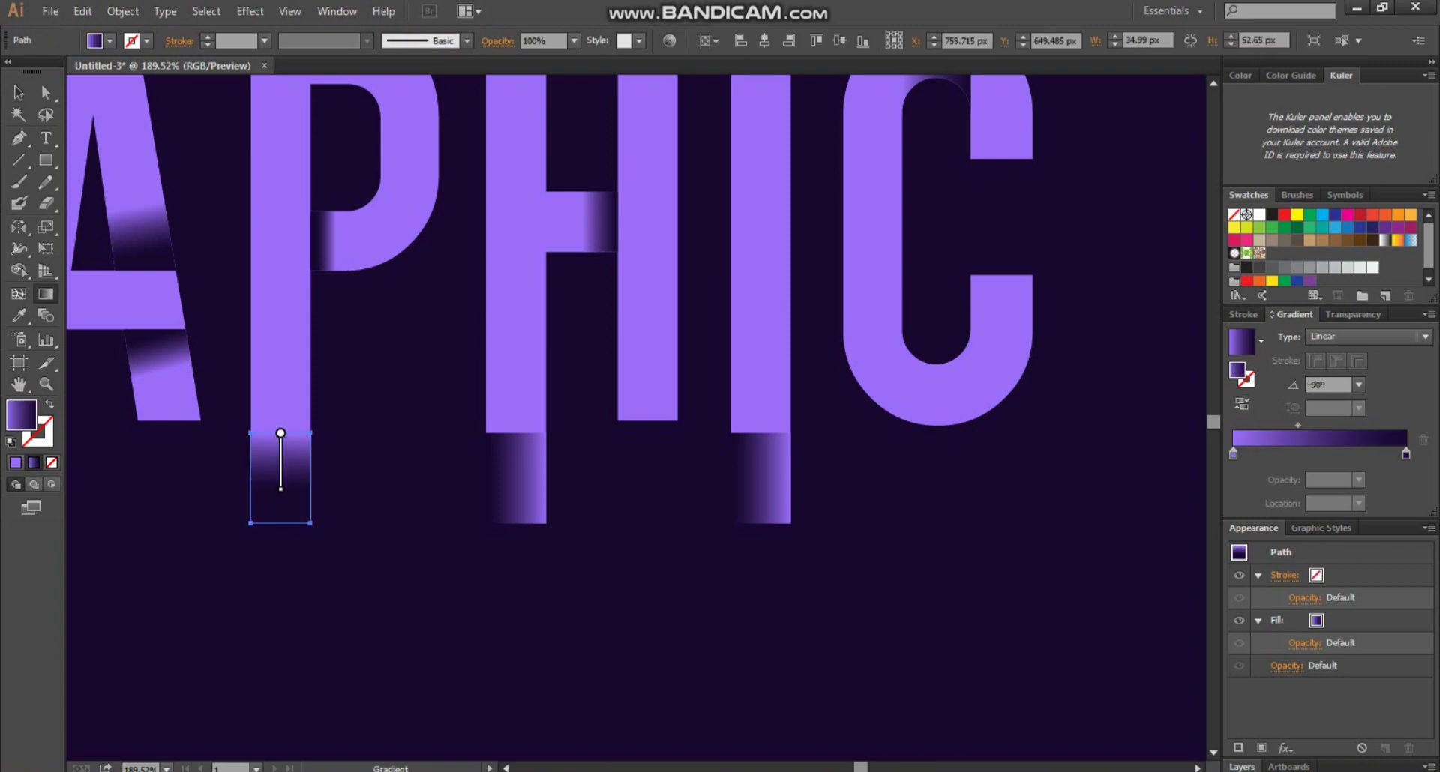
key(v)
key(ctrl+shift+a)
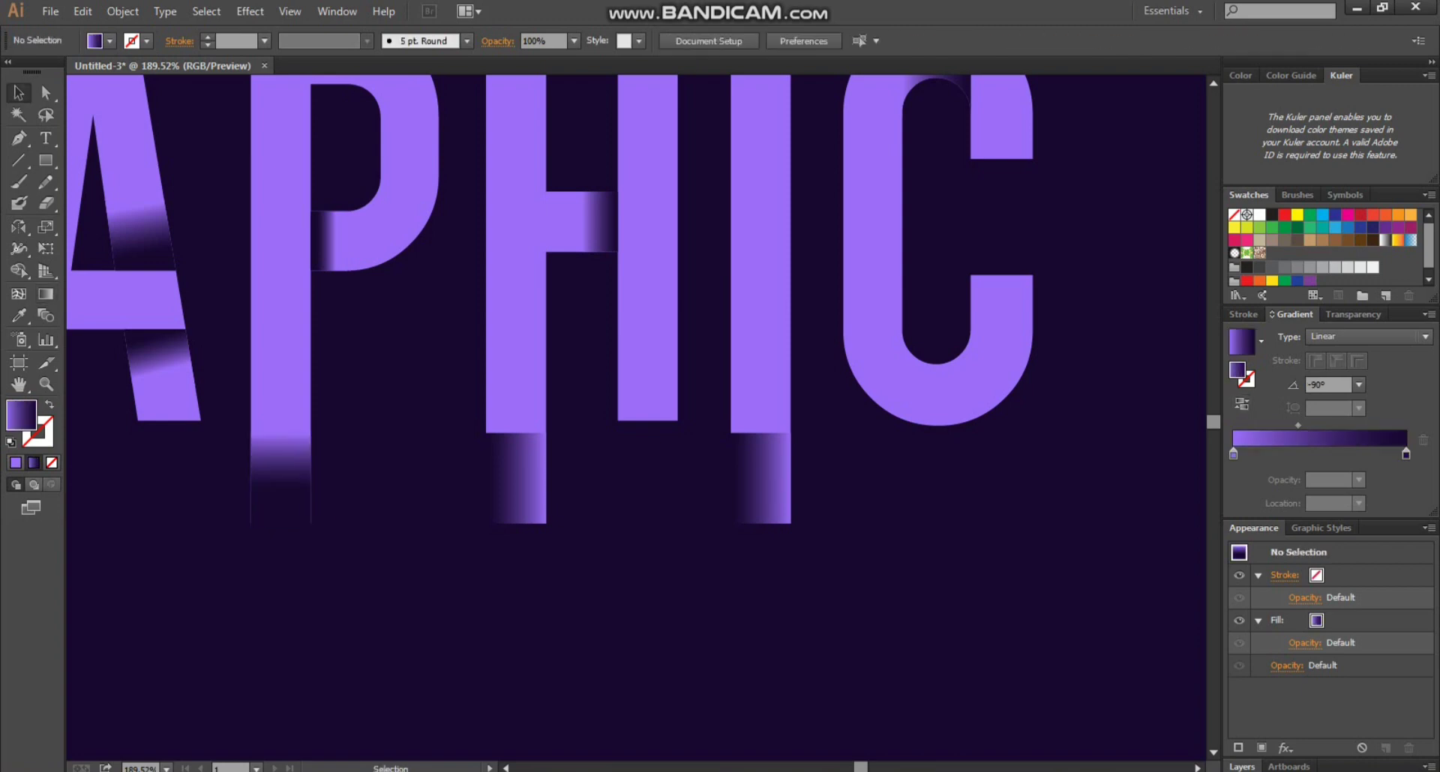
Step: Redraw the gradient on the H's lower end vertically at -90° over its full height
drag(284, 478, 463, 476)
key(ctrl+z)
click(493, 477)
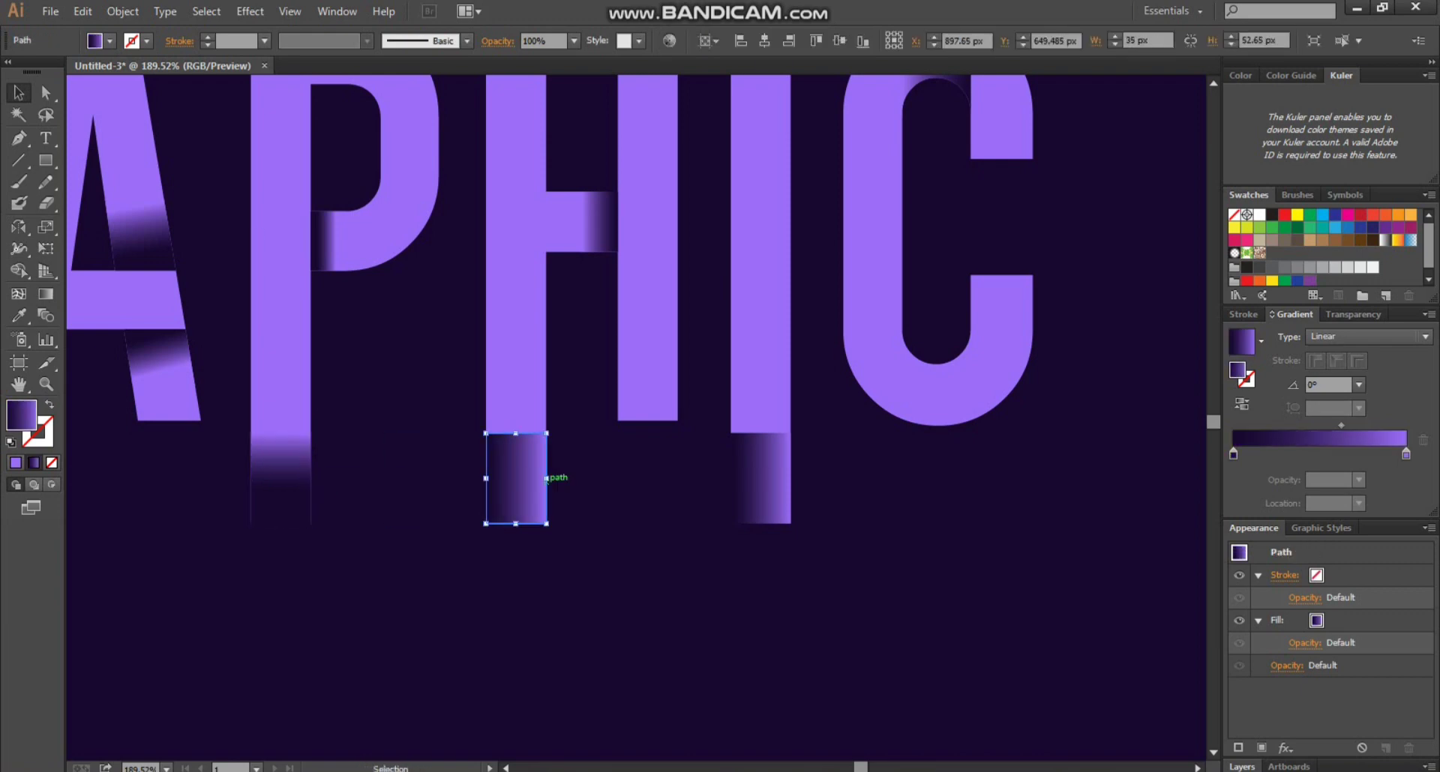
key(g)
drag(519, 436, 519, 528)
key(v)
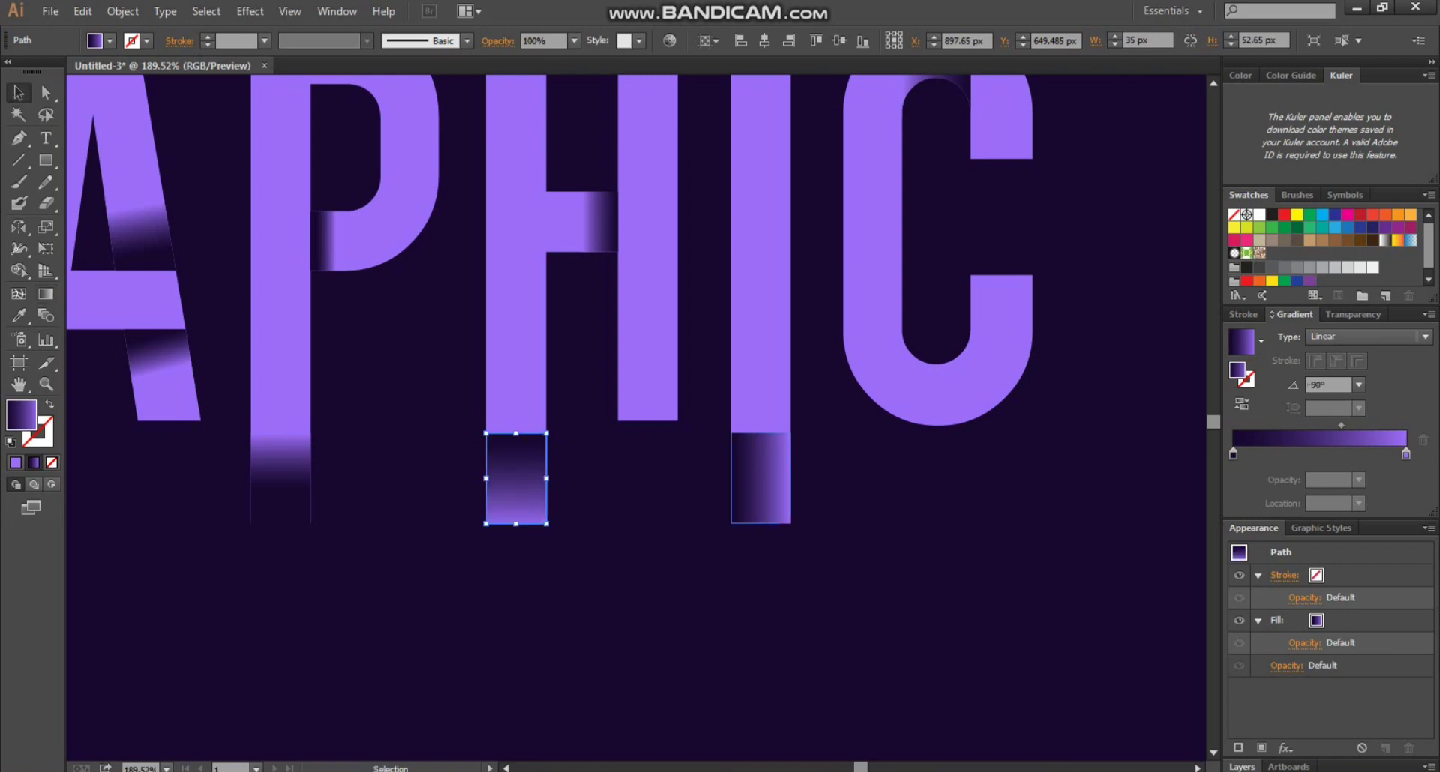
Step: Redraw the gradient on the I's lower end vertically at -90° and reverse its colours
click(759, 478)
key(g)
drag(761, 437, 760, 523)
key(v)
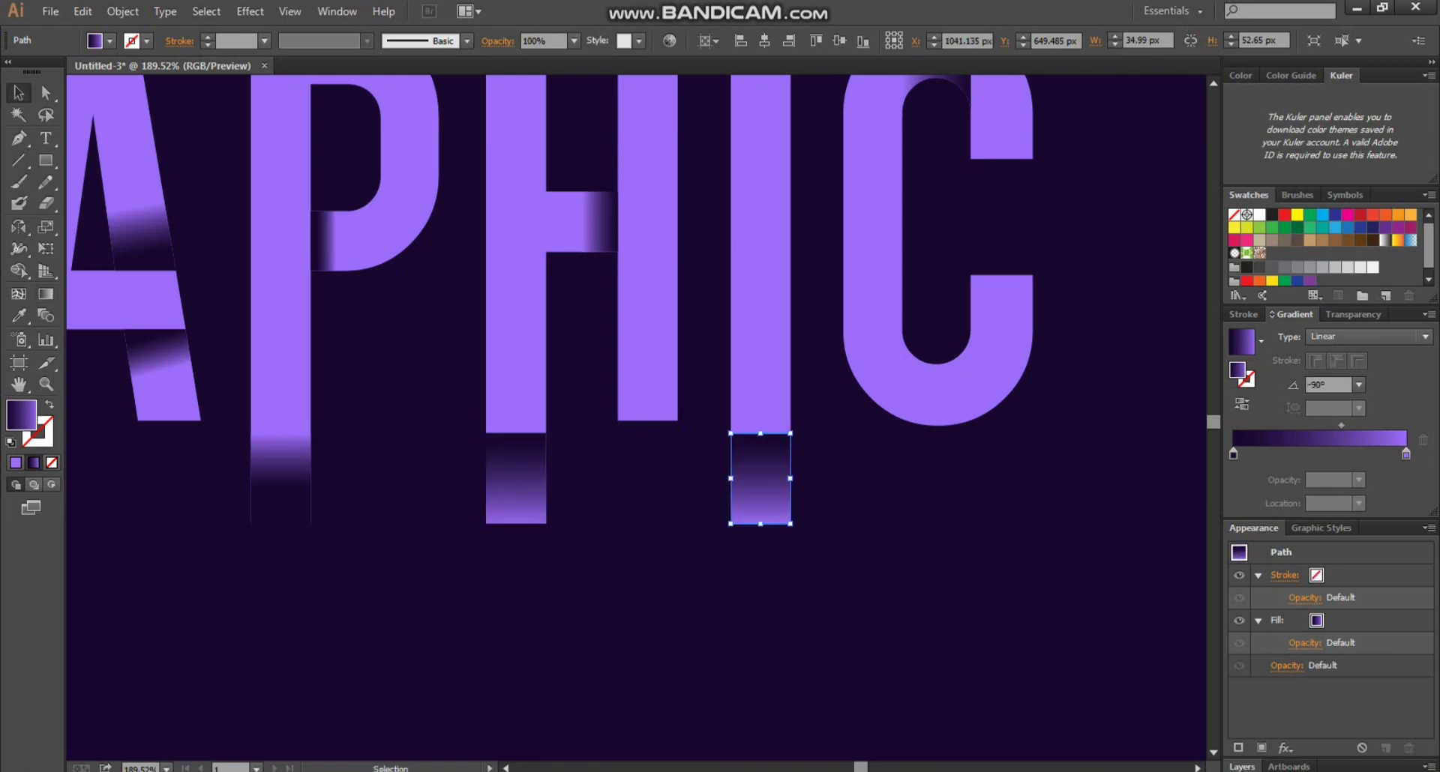
click(1241, 404)
Step: Reverse the gradient on the H's lower end and deselect it
click(516, 477)
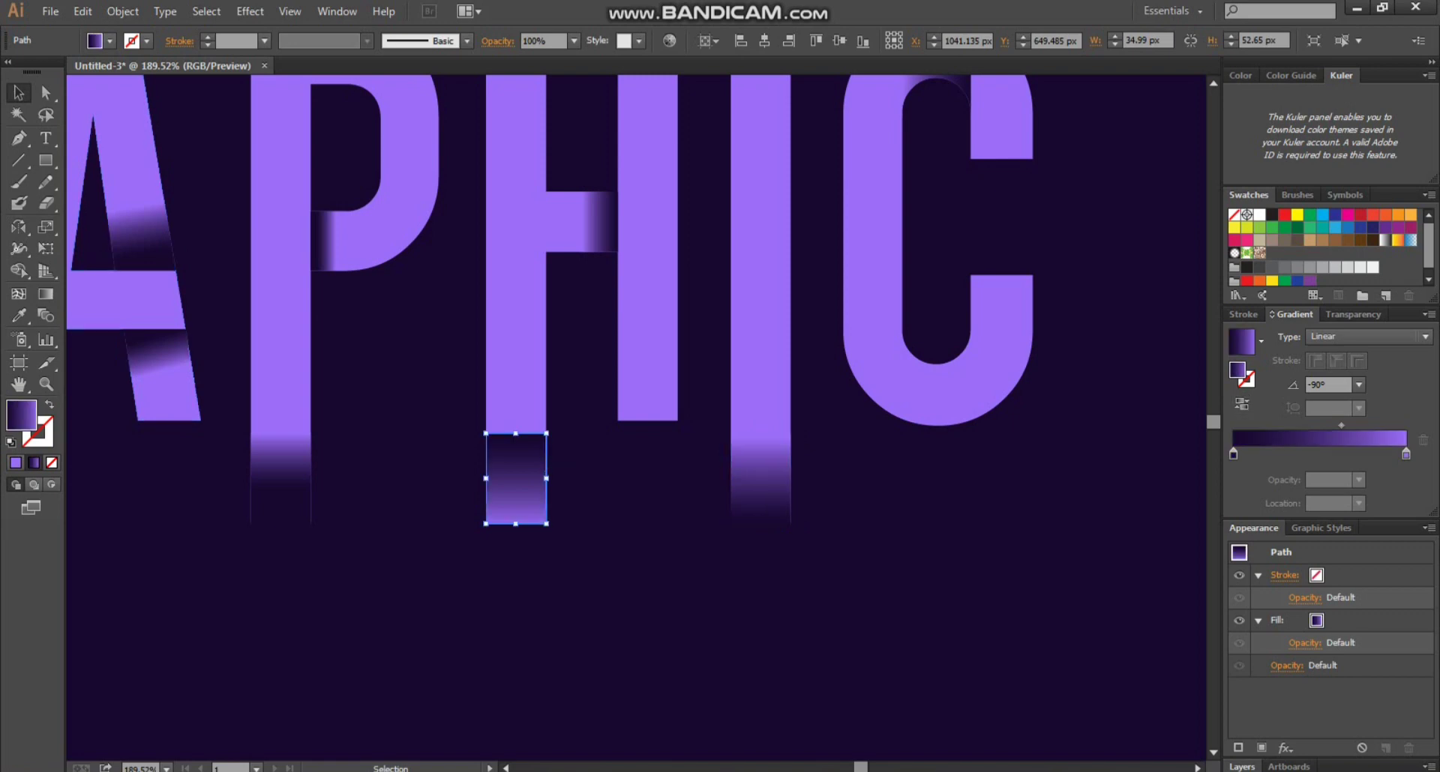
click(1241, 404)
key(ctrl+shift+a)
key(ctrl+1)
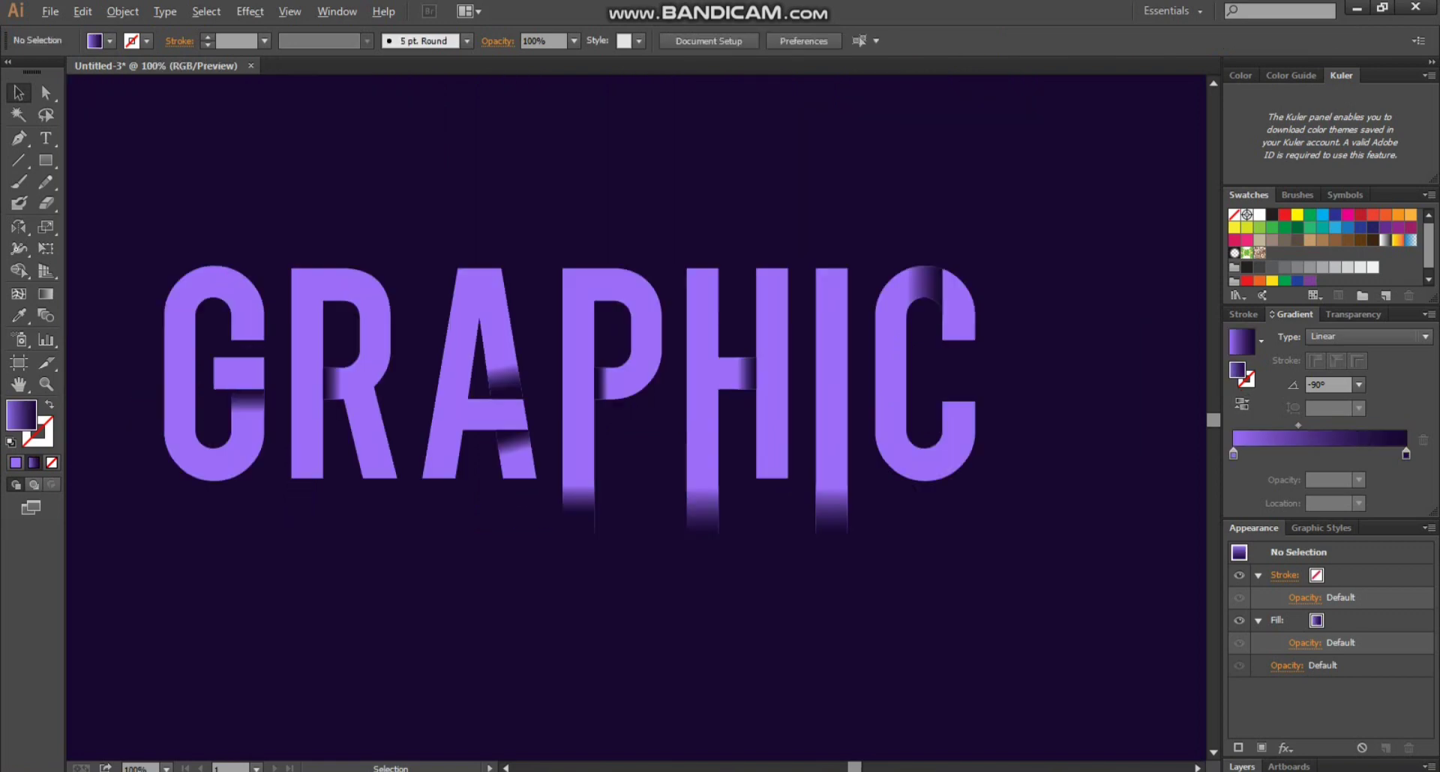
Step: Display the finished lettering full screen without panels, with the artboard fitted to the view
drag(636, 418, 565, 361)
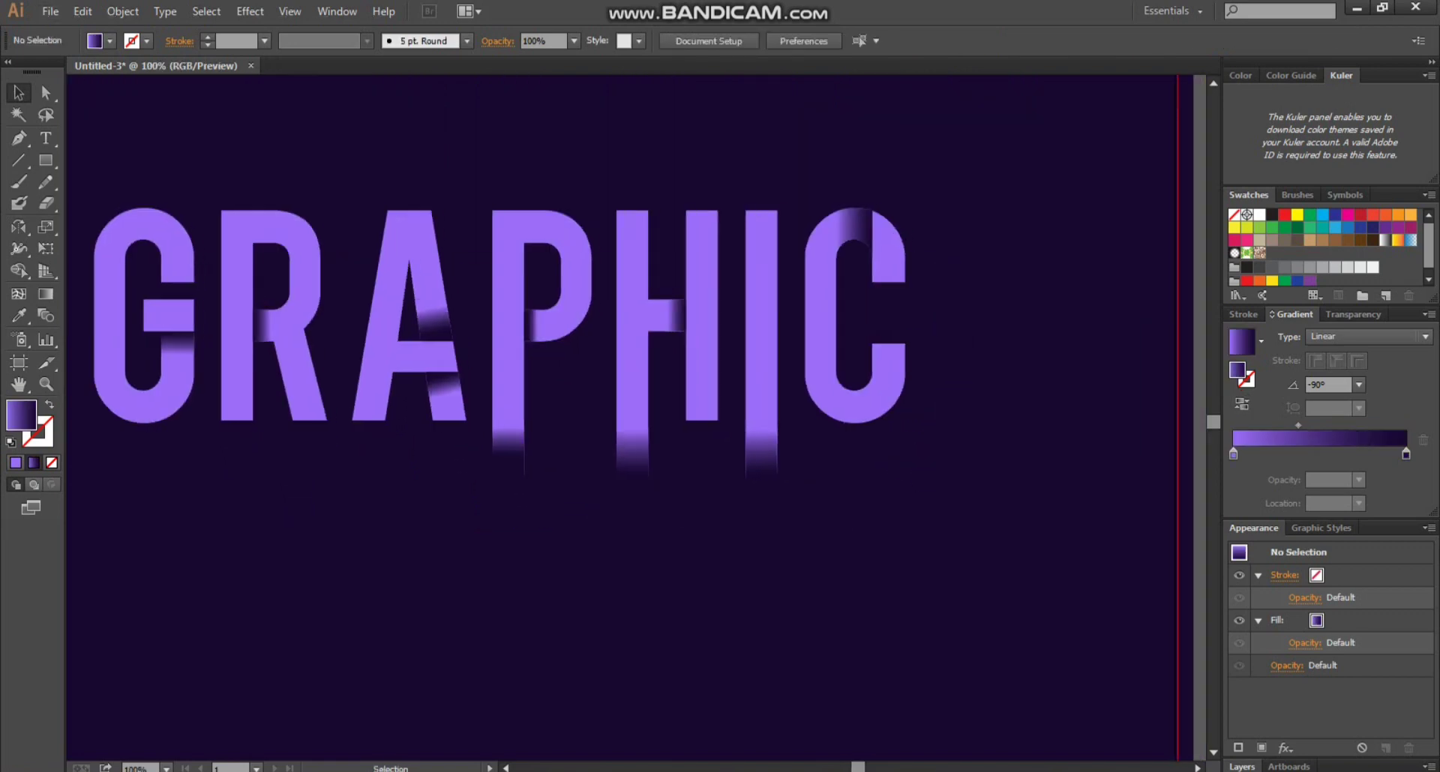
key(Tab)
key(f)
key(f)
key(ctrl+0)
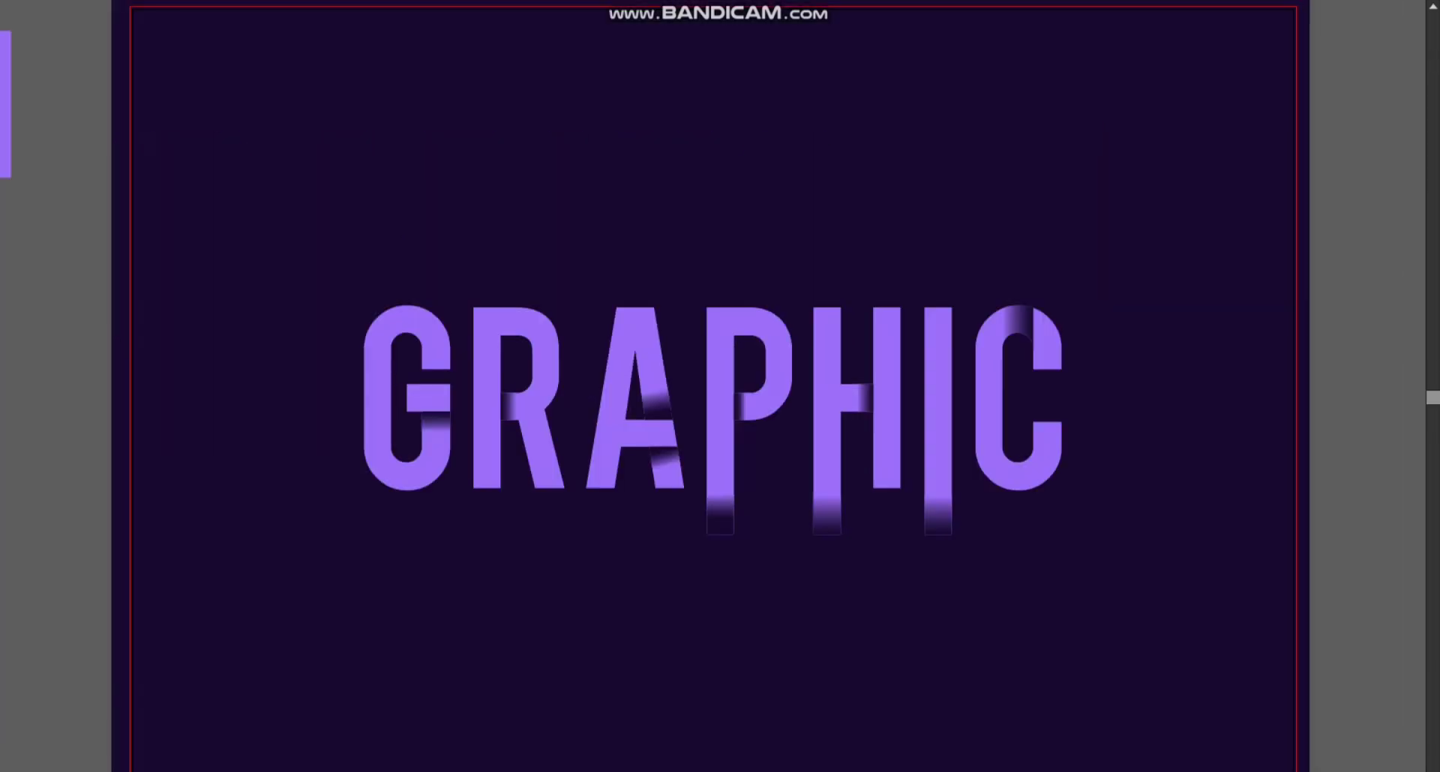